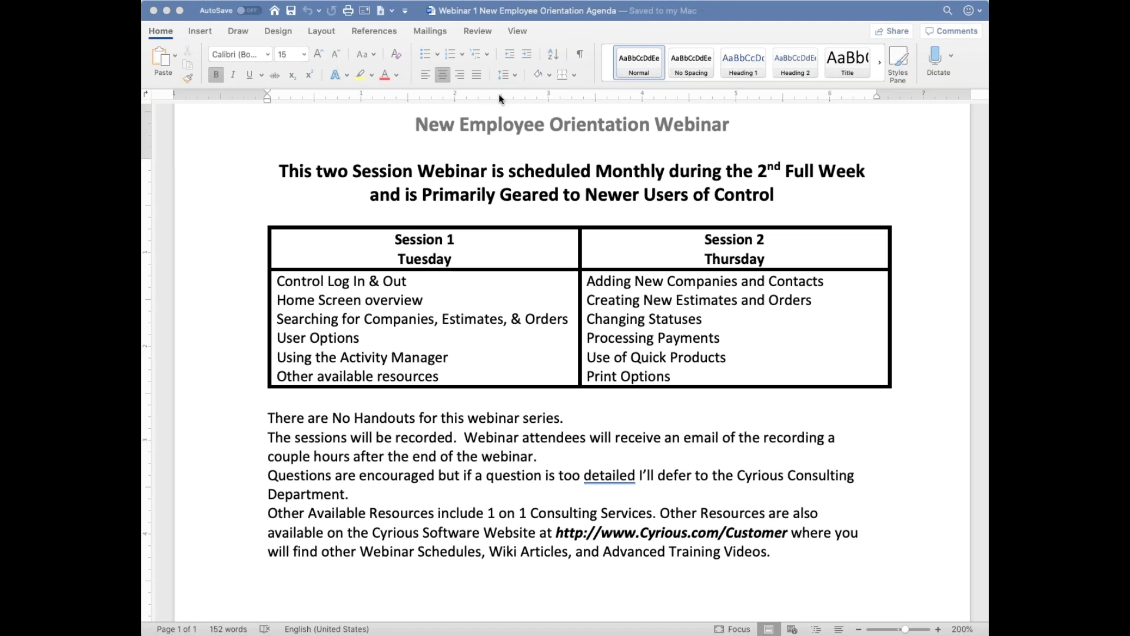
Bring the New Employee Orientation Webinar agenda in Word into focus to review it
left_click(394, 105)
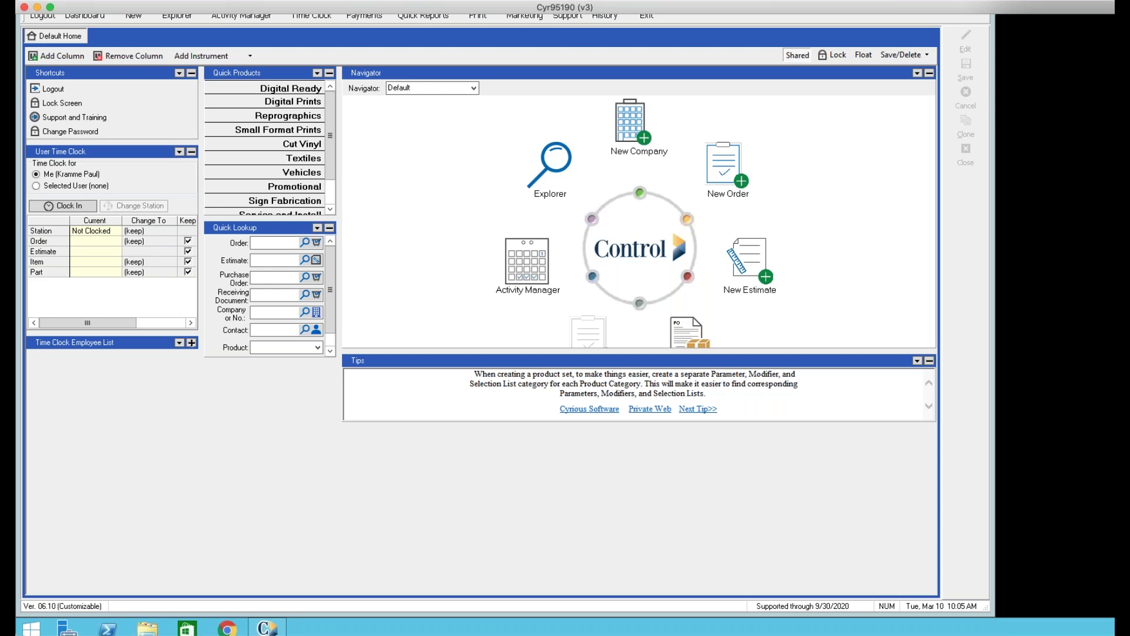
Log out of Cyrious Control and confirm ending the current session
scroll(767, 280, "up", 3)
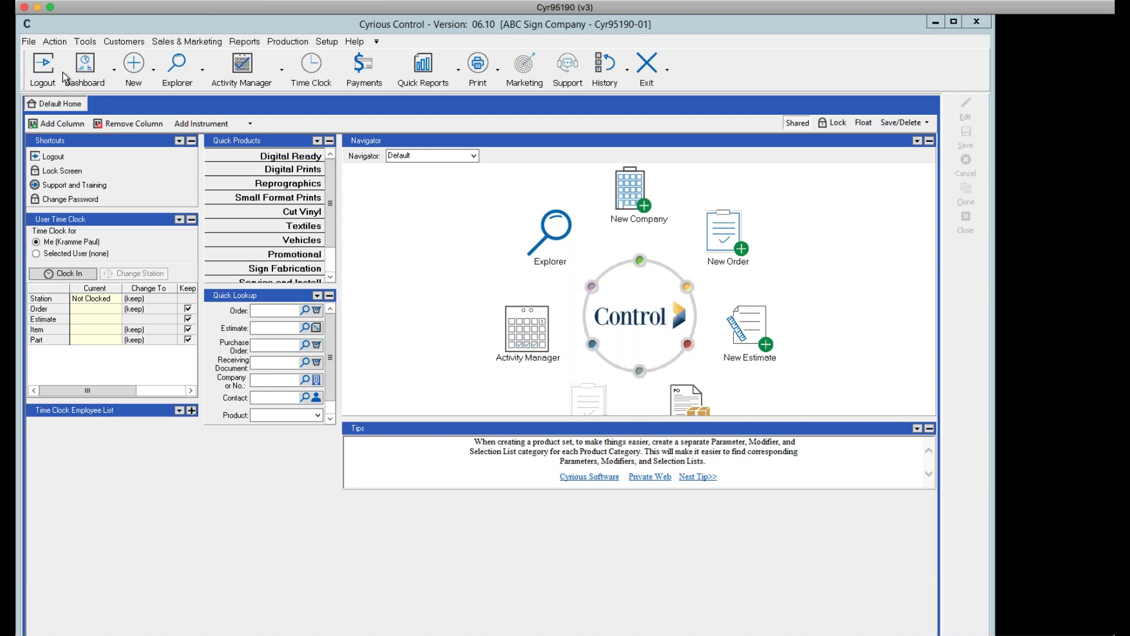
left_click(46, 67)
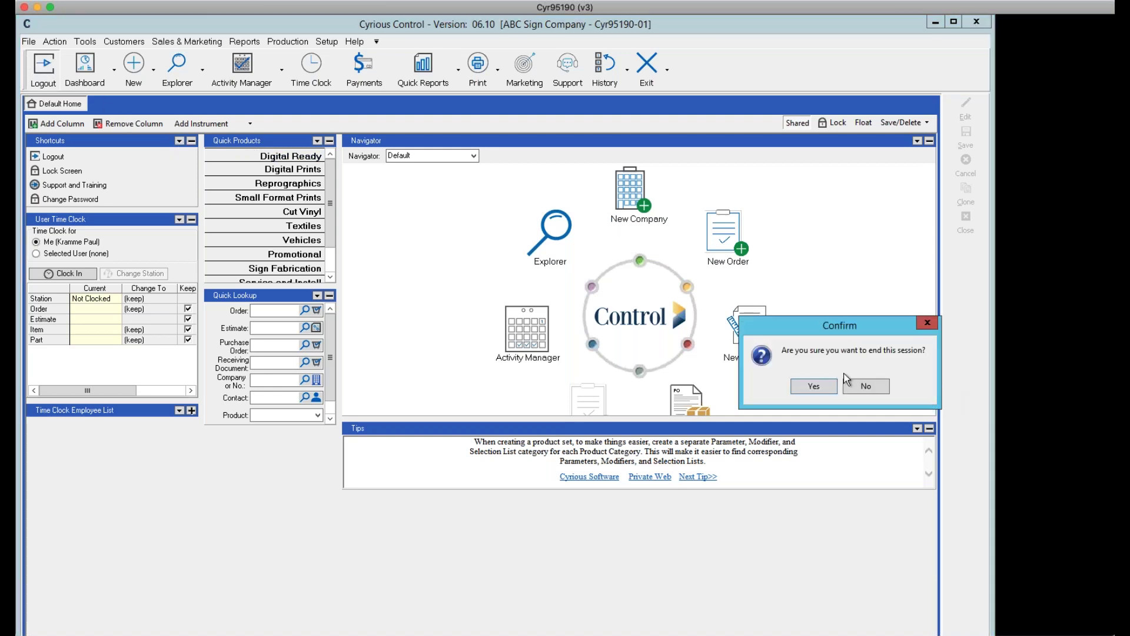
left_click(817, 383)
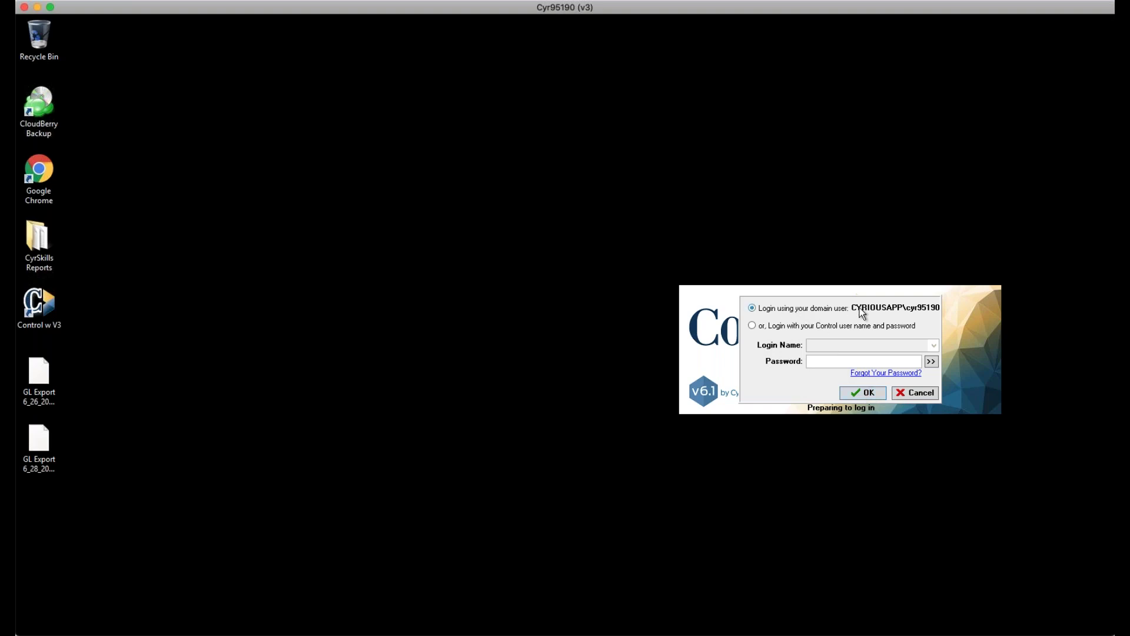
Sign back in to Cyrious Control with the domain user account
left_click(860, 390)
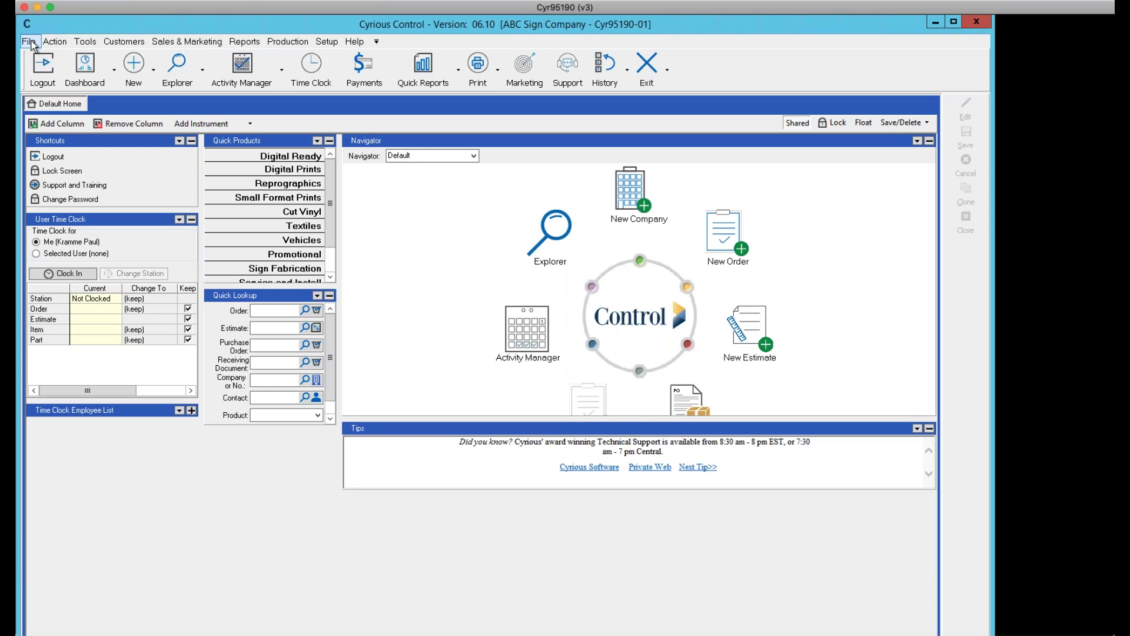
Browse the File, Action, Tools, Customers, Reports and Setup menus, ending at Customize Main Menu
left_click(29, 42)
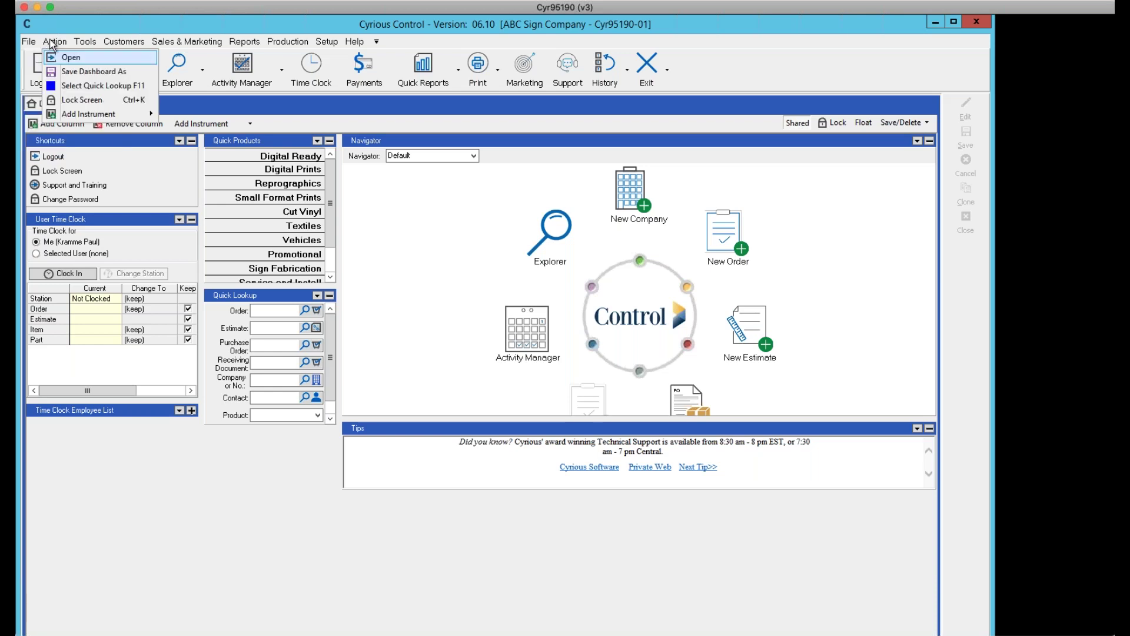
mouse_move(85, 43)
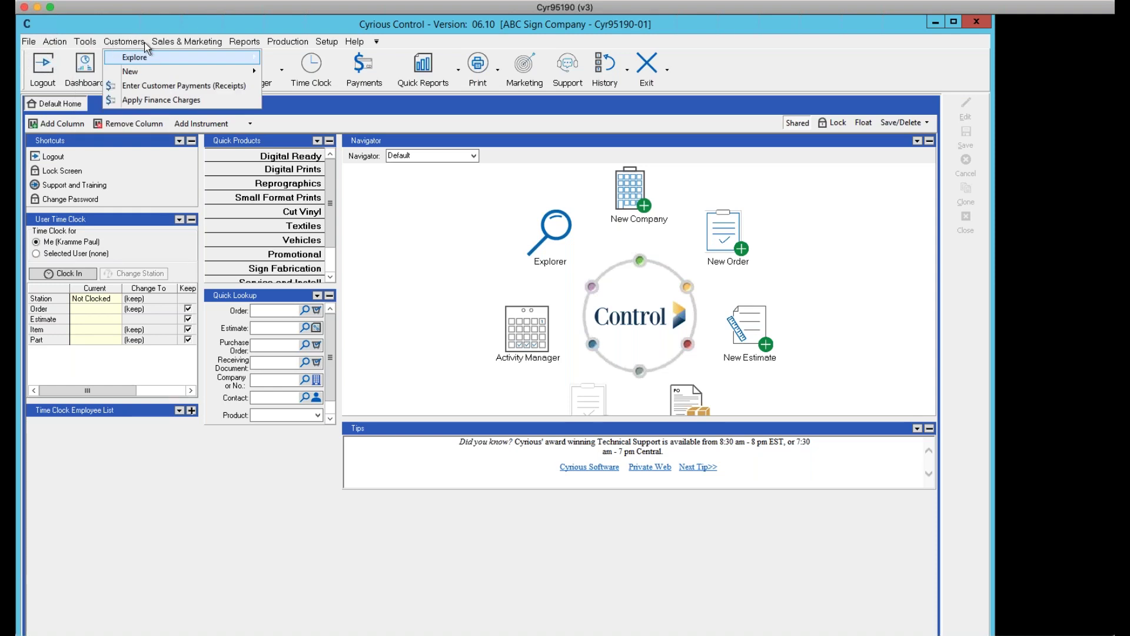
mouse_move(158, 47)
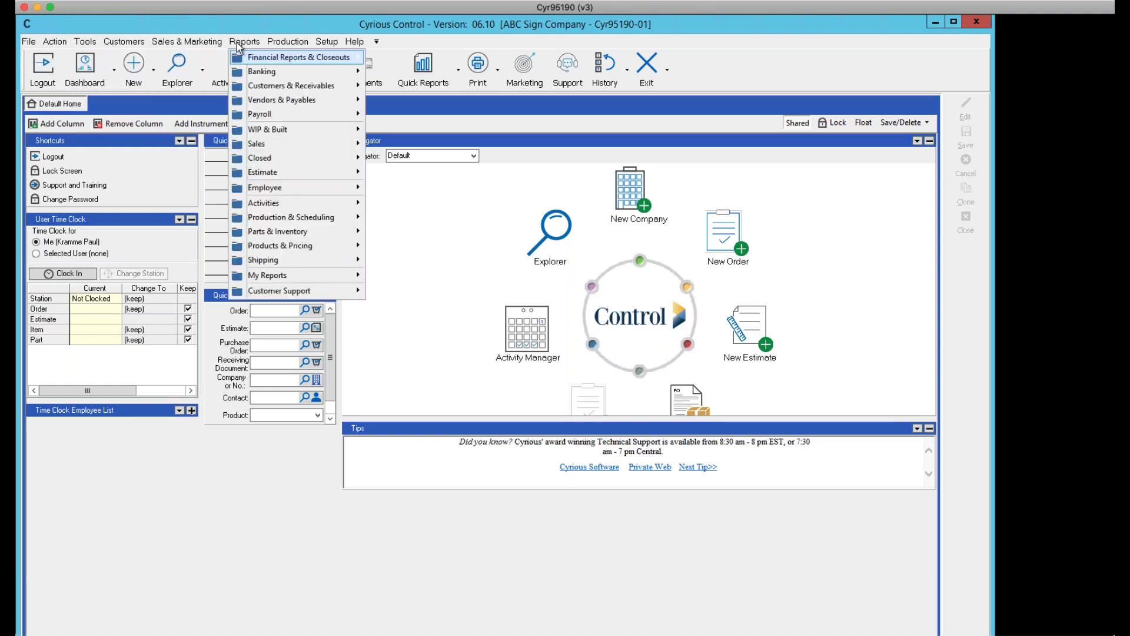
mouse_move(284, 44)
mouse_move(321, 47)
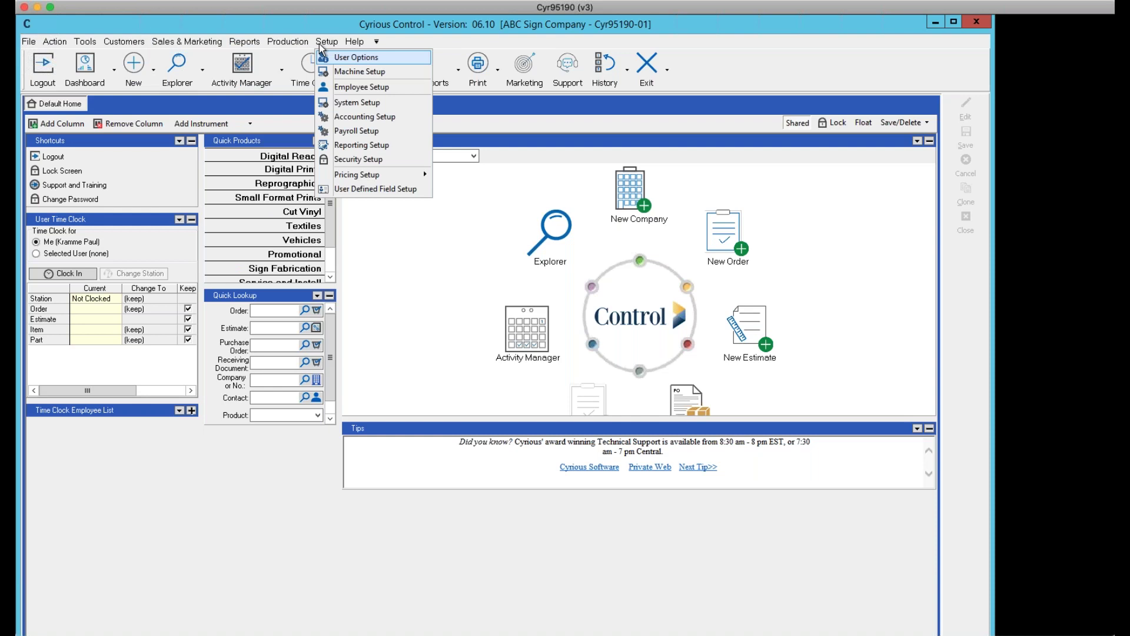
mouse_move(380, 42)
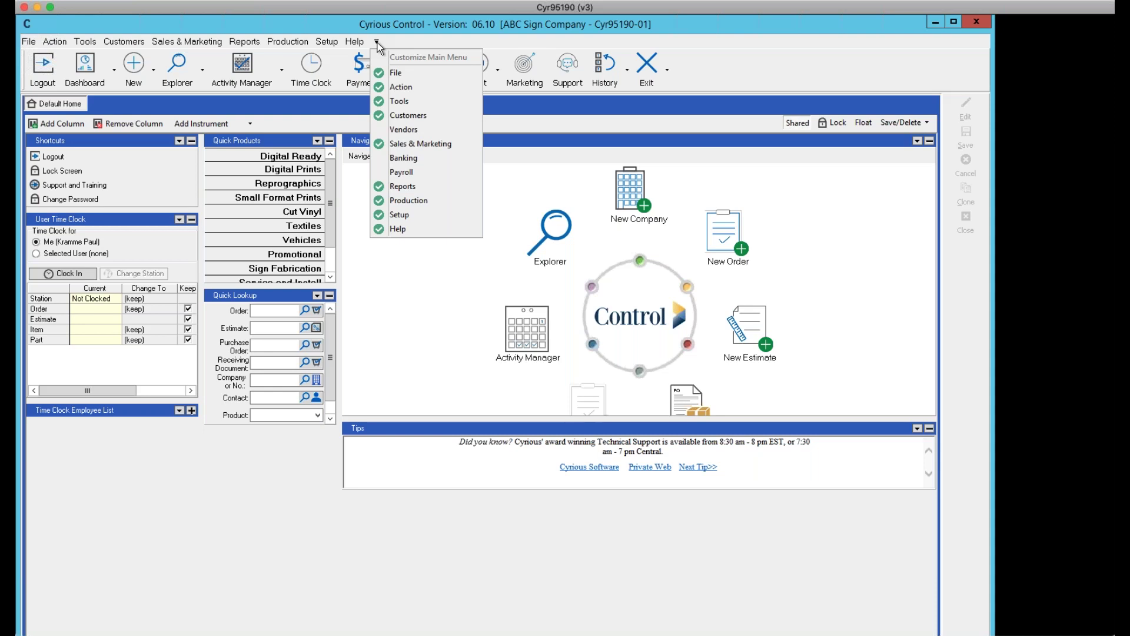
Hide Sales & Marketing and Production from the main menu bar
left_click(380, 143)
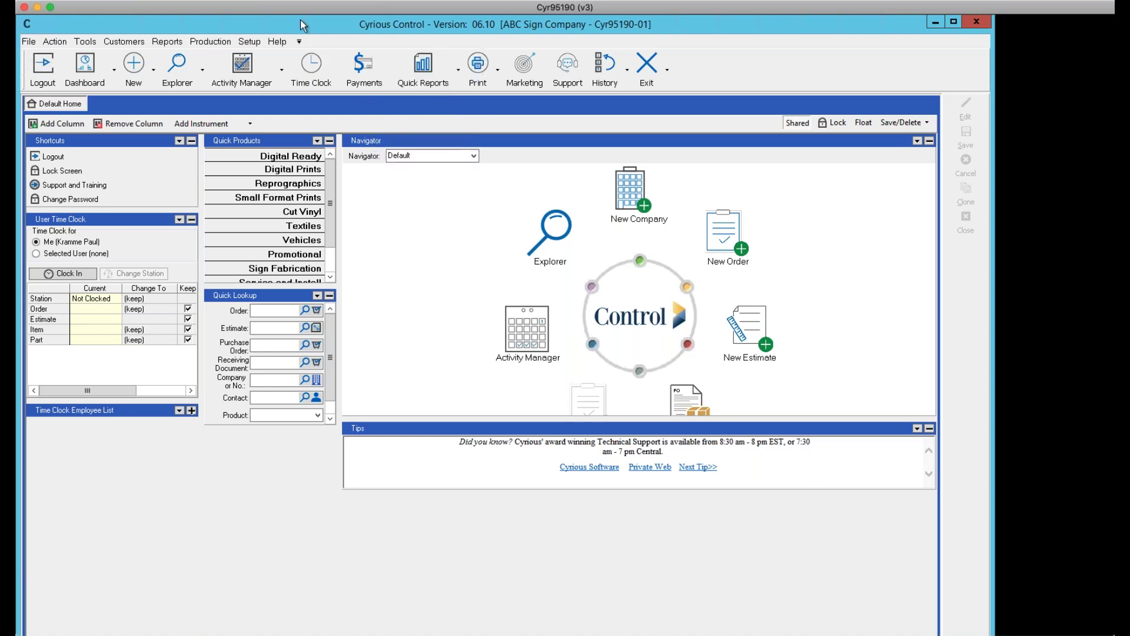
left_click(299, 42)
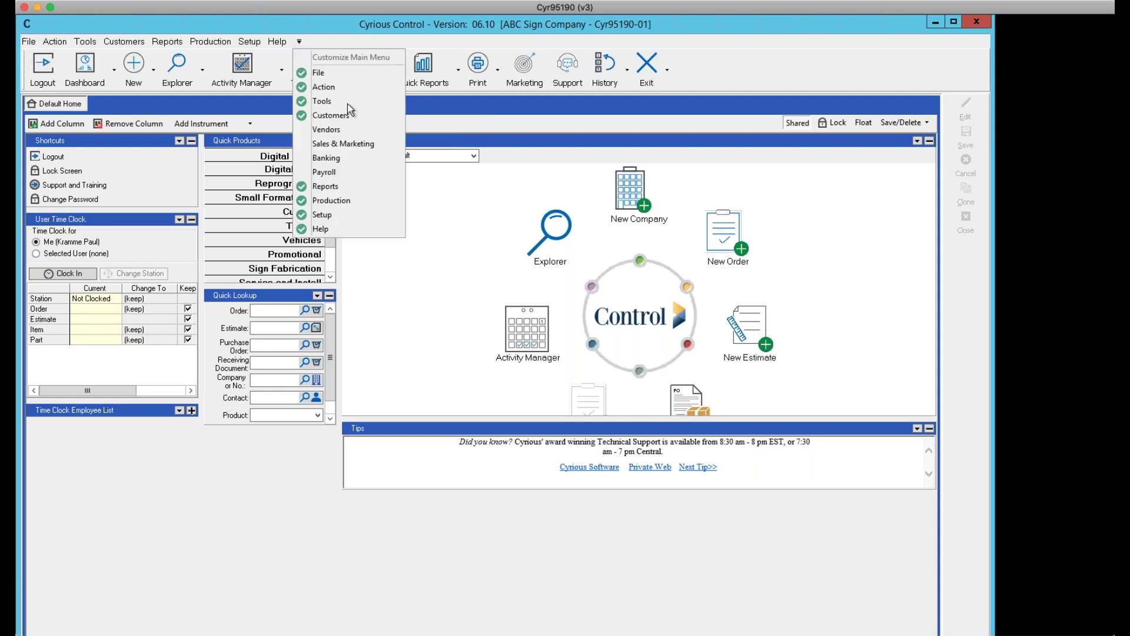
left_click(84, 41)
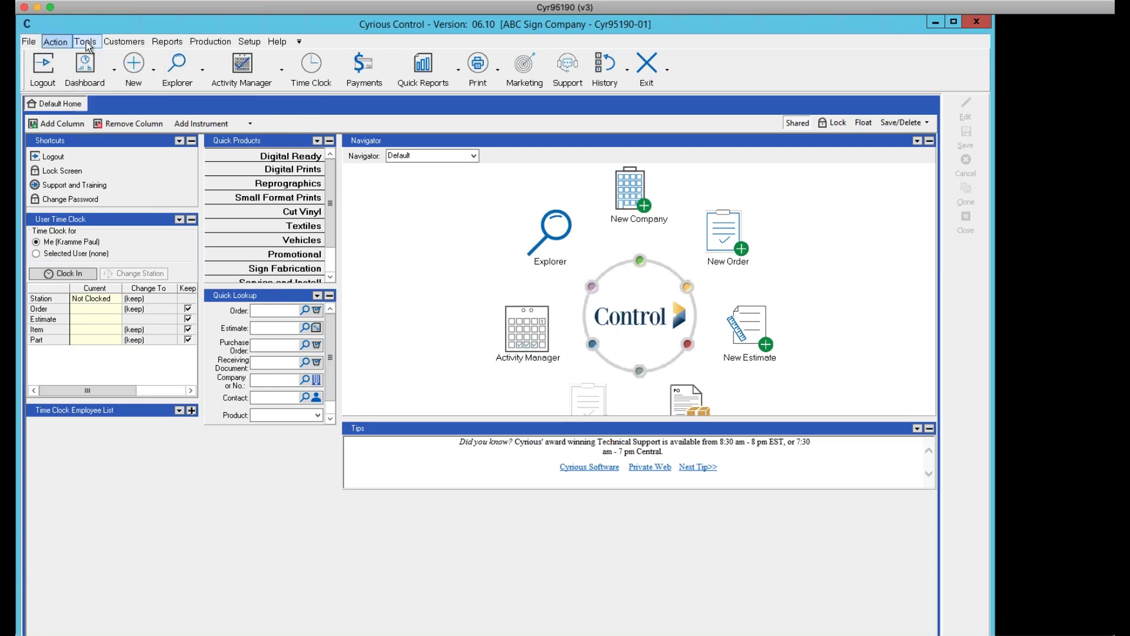
left_click(300, 43)
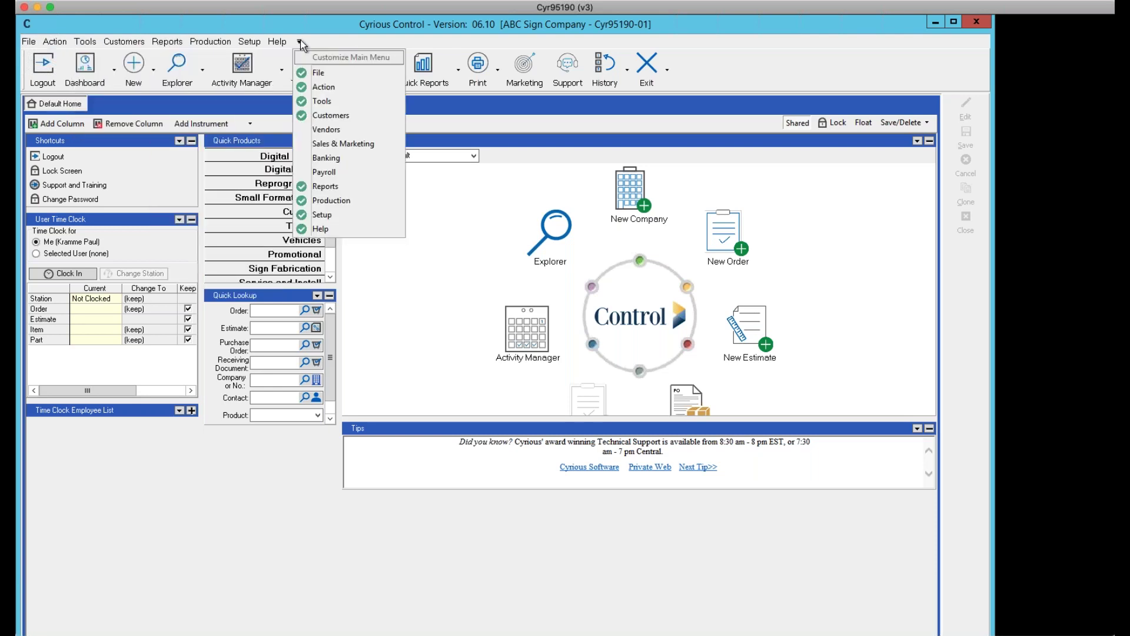
left_click(301, 43)
left_click(301, 43)
left_click(302, 202)
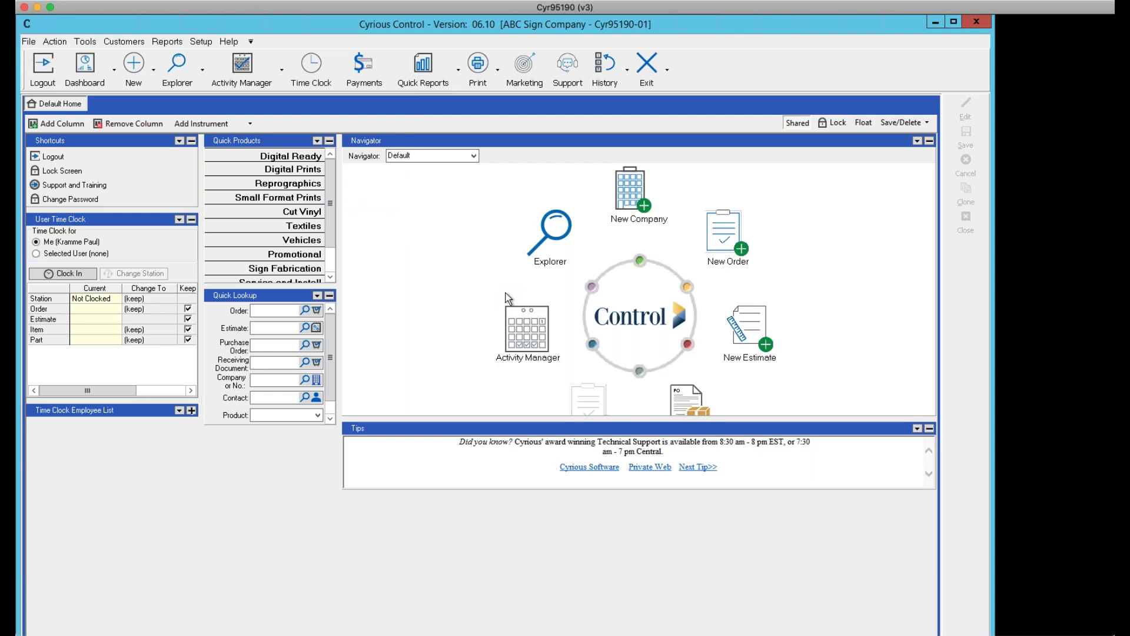
Restore Sales & Marketing and Production to the main menu bar
left_click(251, 42)
left_click(277, 143)
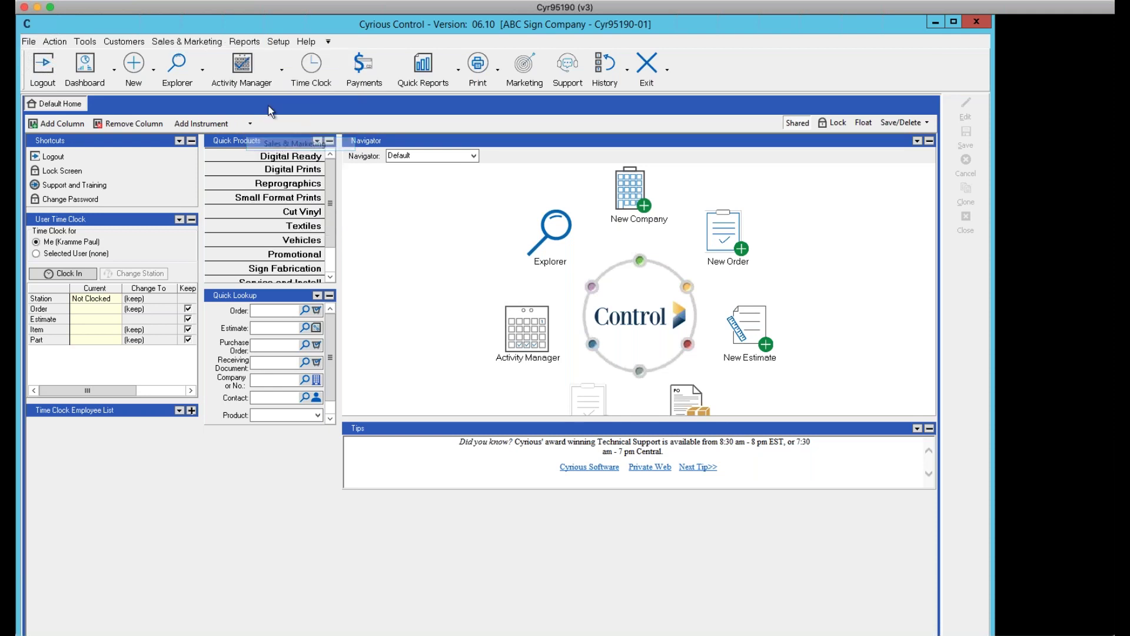
left_click(328, 41)
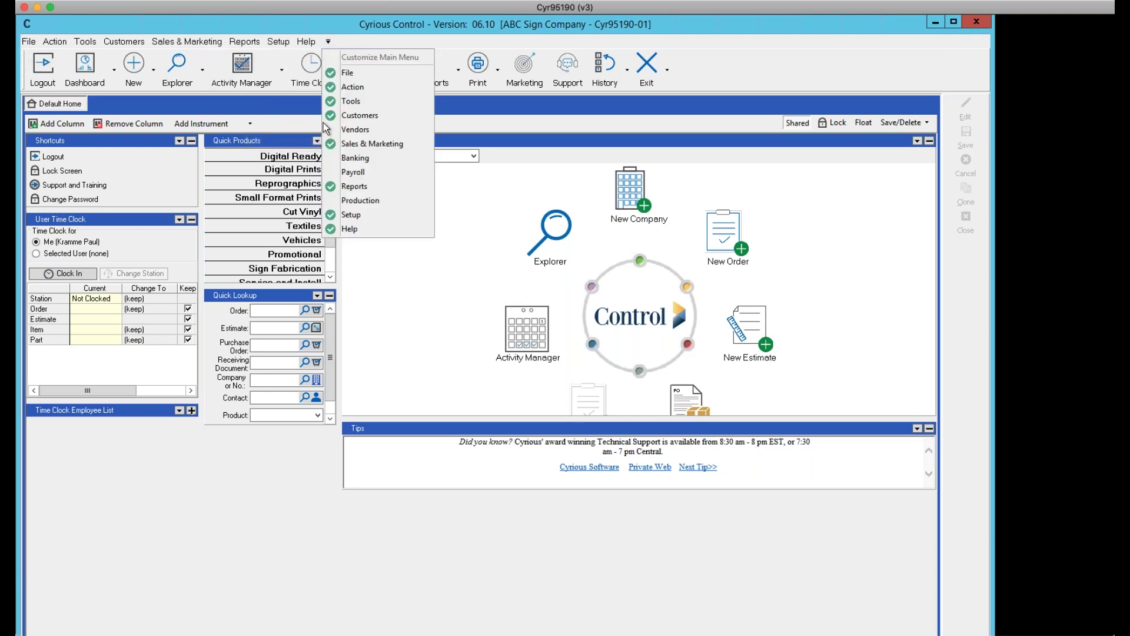
left_click(355, 200)
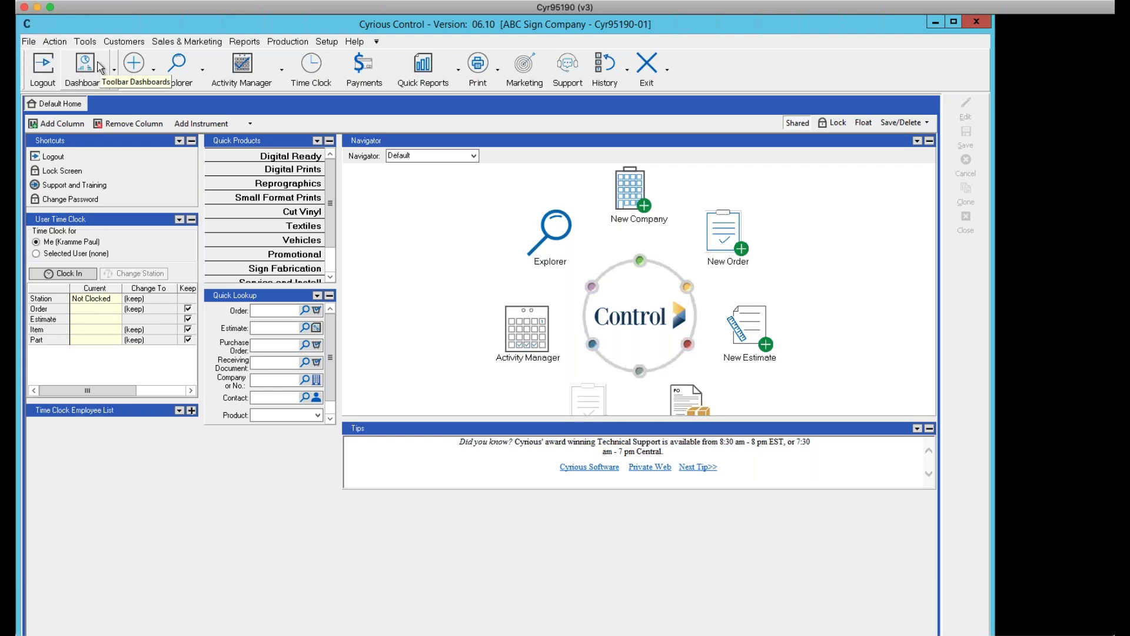
left_click(114, 71)
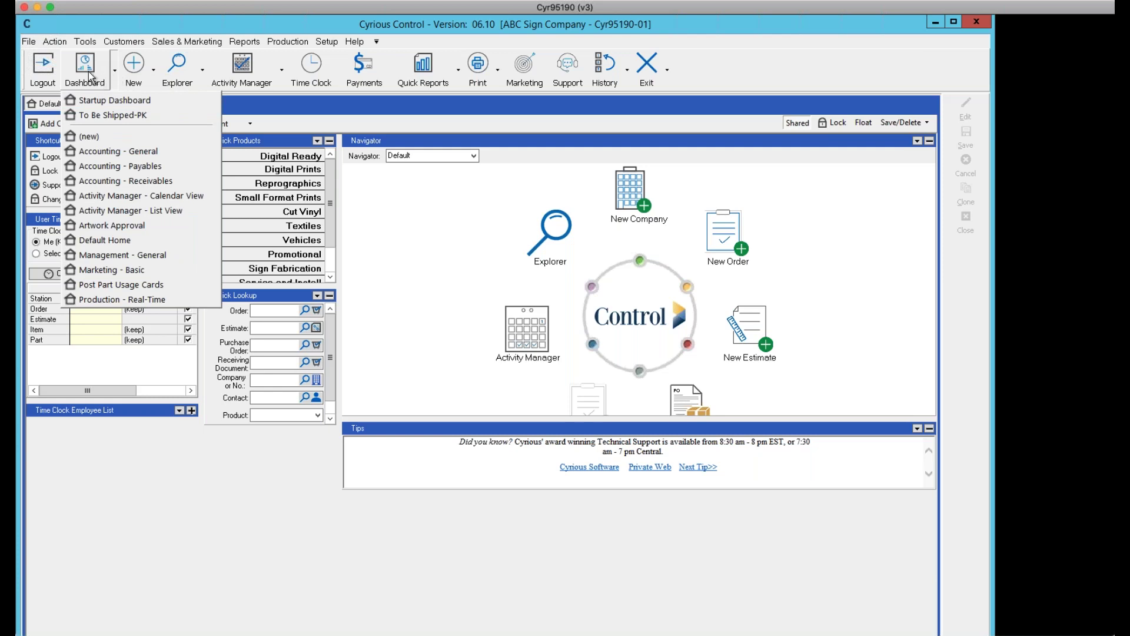
mouse_move(133, 64)
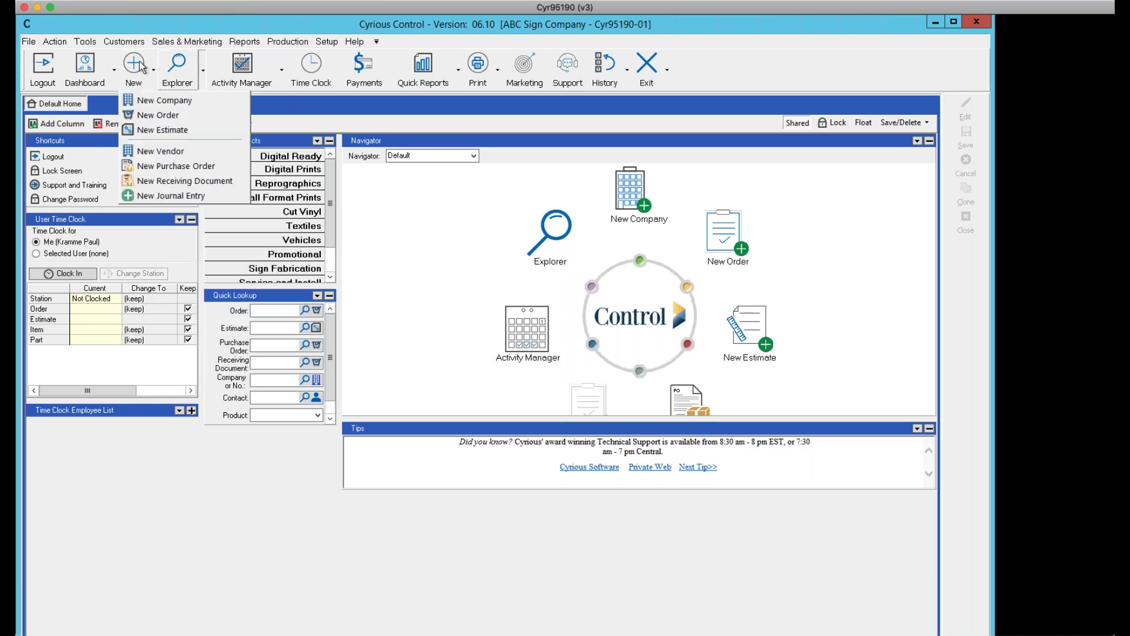
left_click(178, 66)
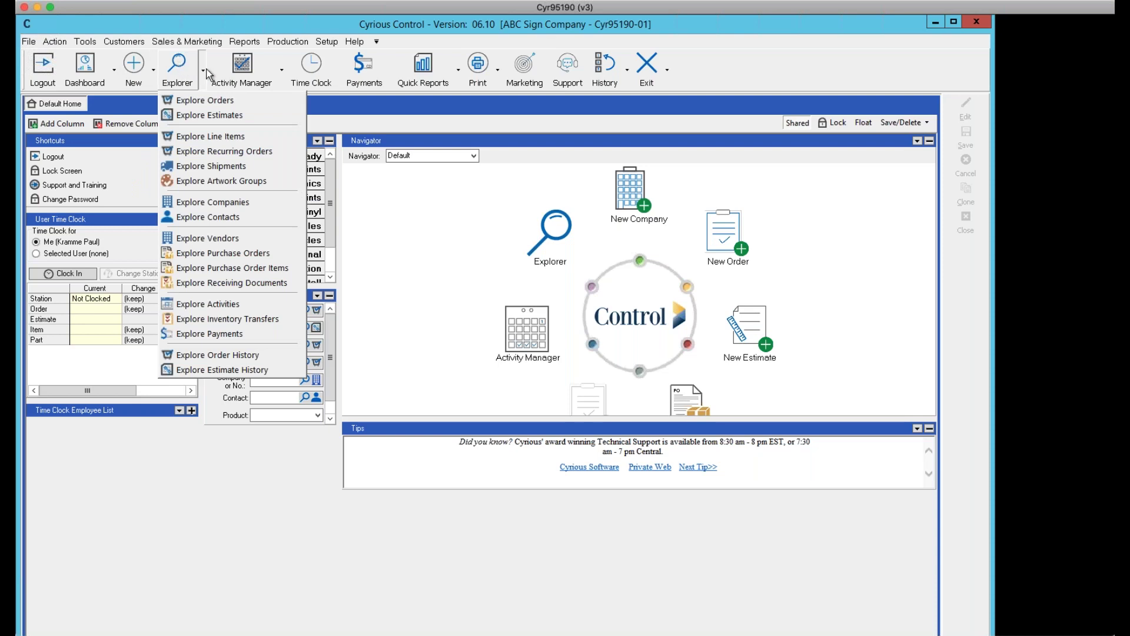
left_click(234, 68)
left_click(314, 69)
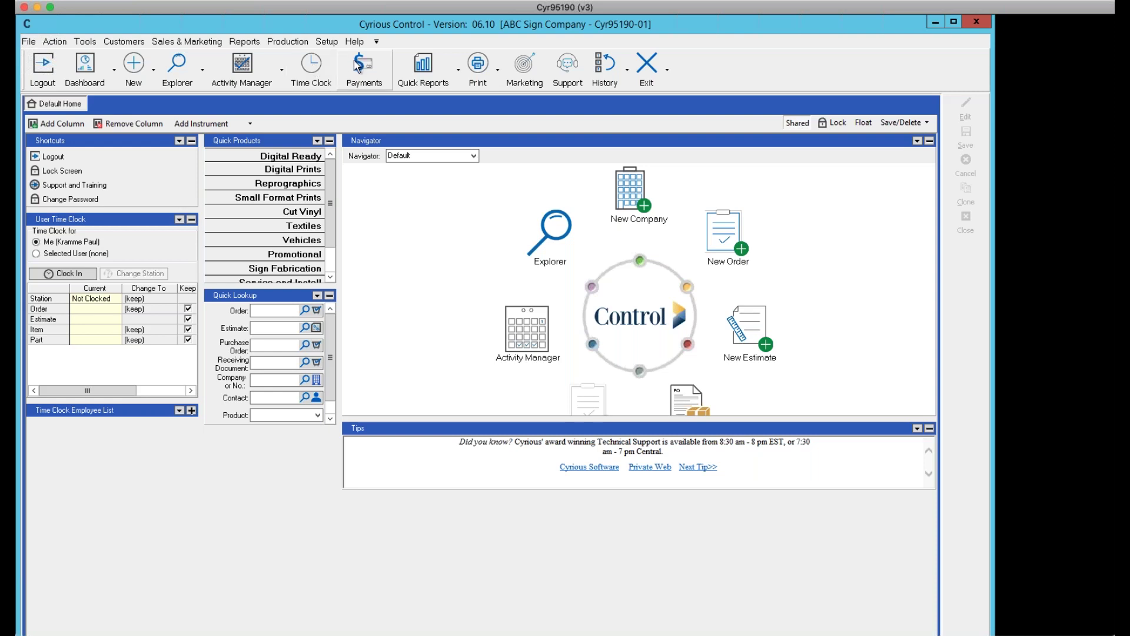
left_click(421, 68)
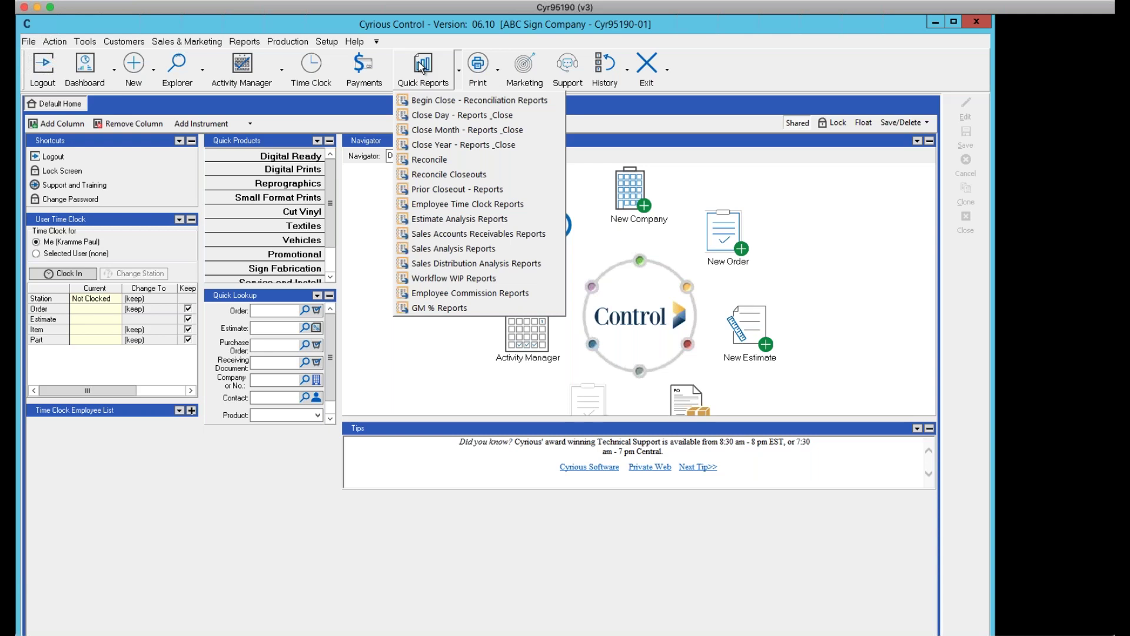
left_click(509, 66)
left_click(616, 71)
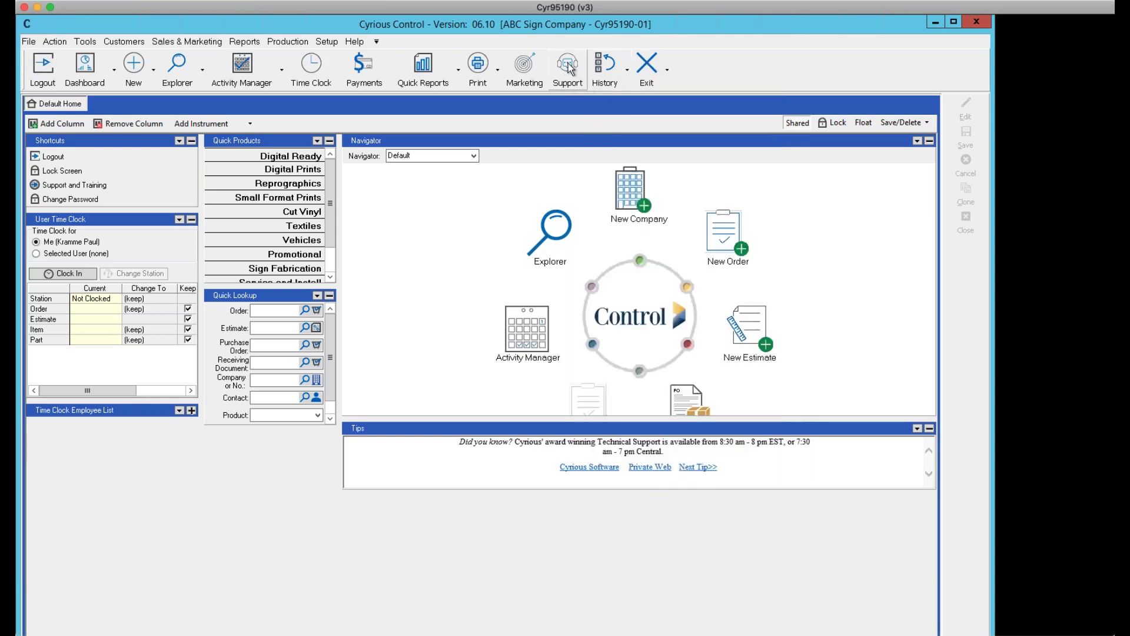
left_click(568, 68)
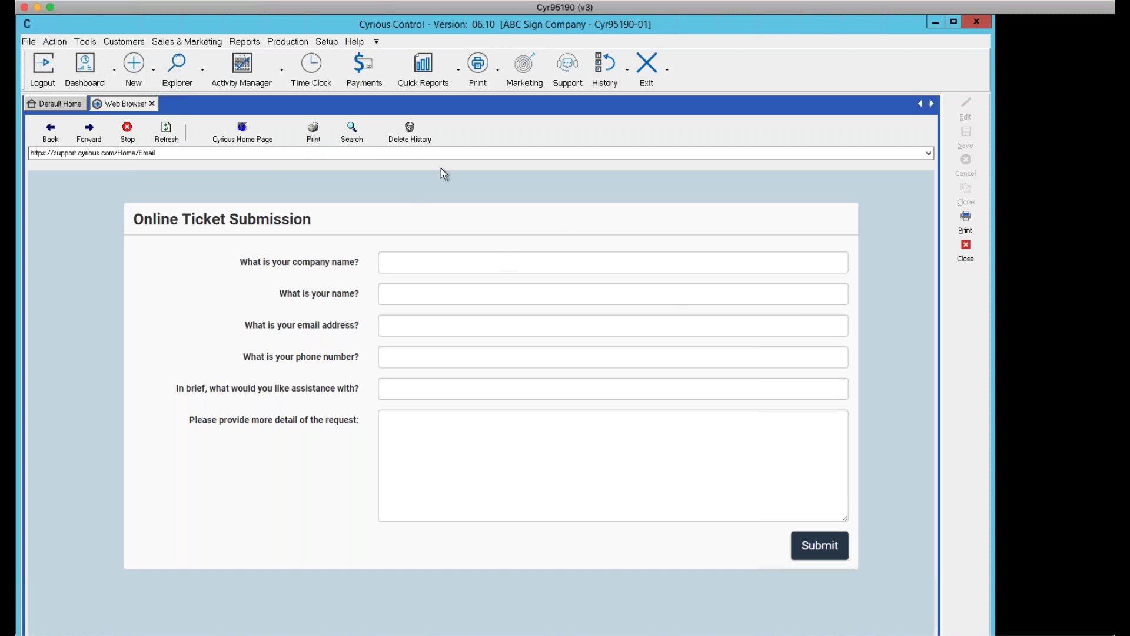
left_click(965, 253)
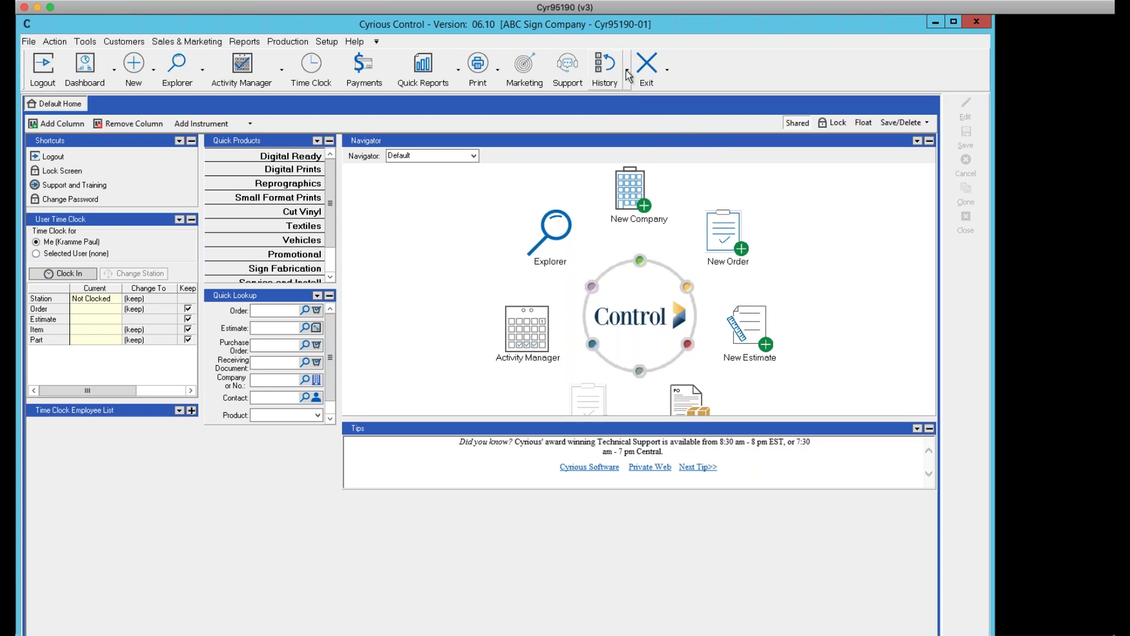
Look over the History list of recent records, then show the File menu's lock, logout and close options
left_click(606, 73)
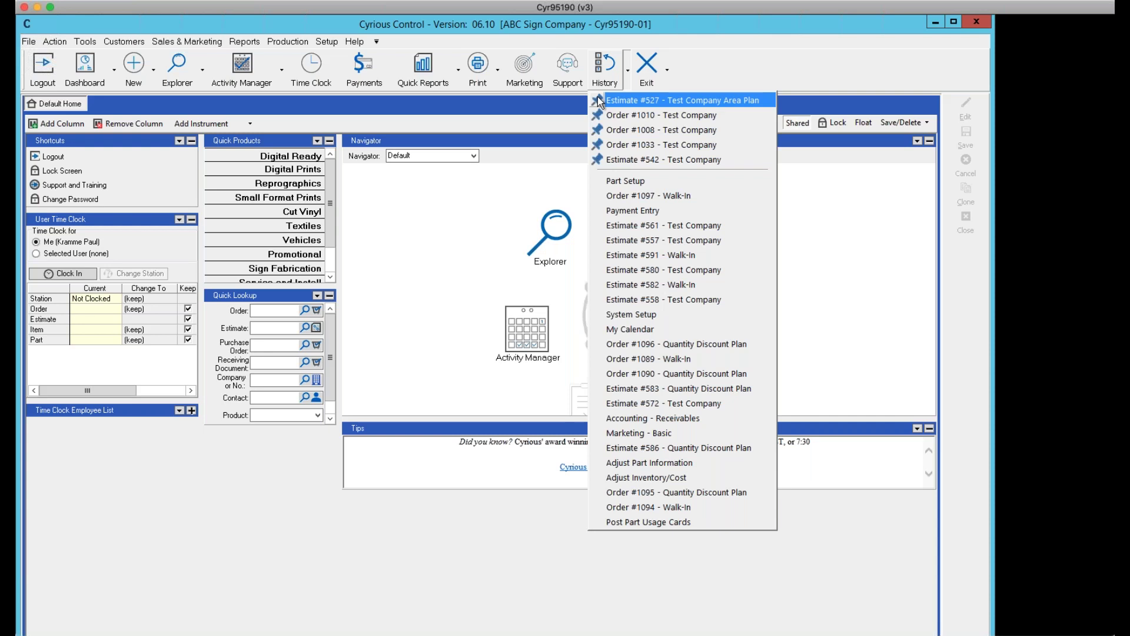
left_click(654, 63)
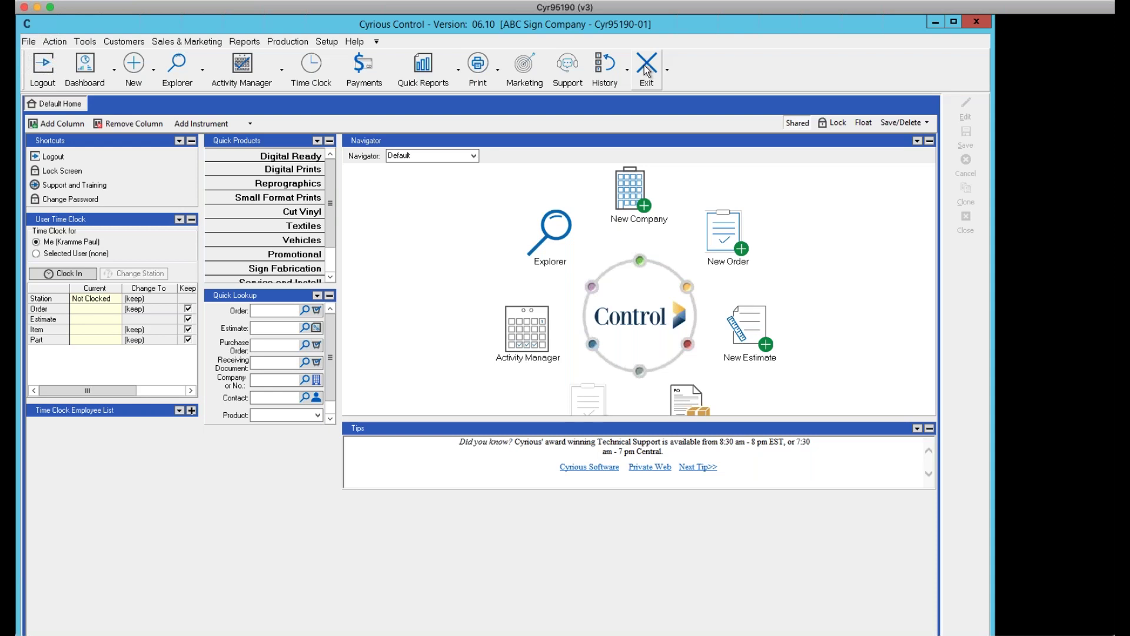
left_click(627, 70)
left_click(27, 44)
left_click(26, 42)
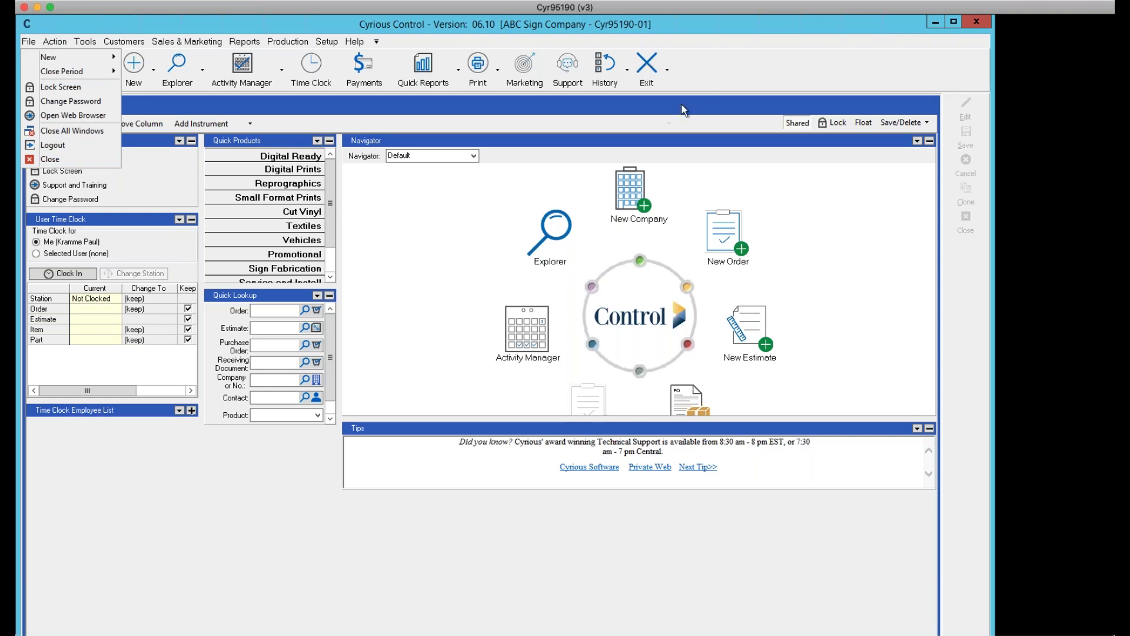
Review the Customize Main Toolbar list without hiding any buttons, then show the History list
left_click(666, 70)
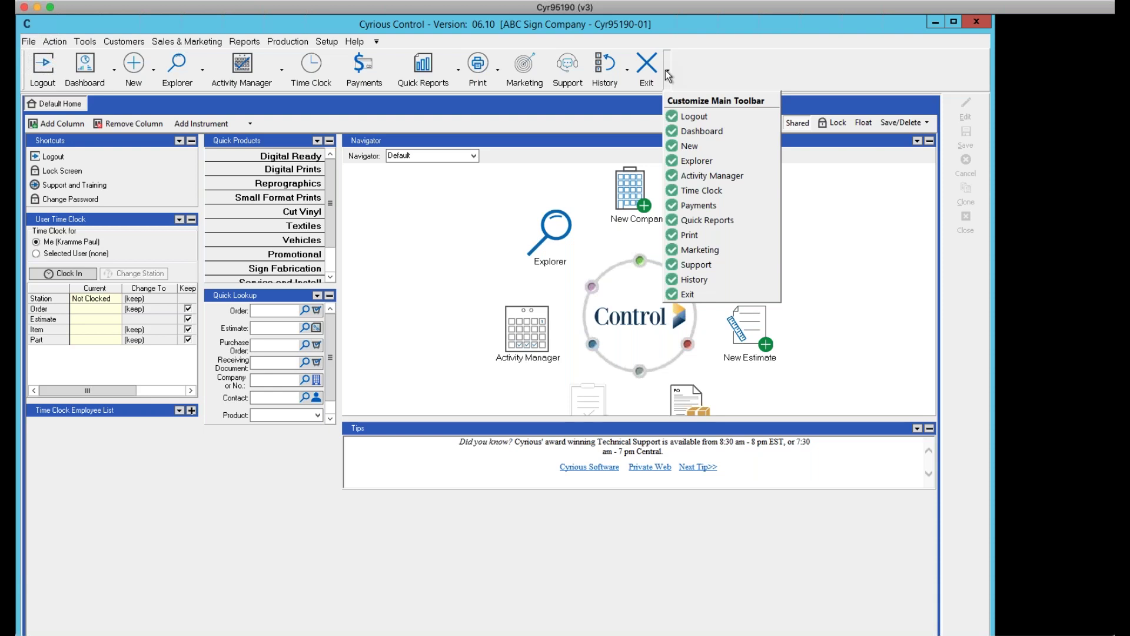
left_click(963, 196)
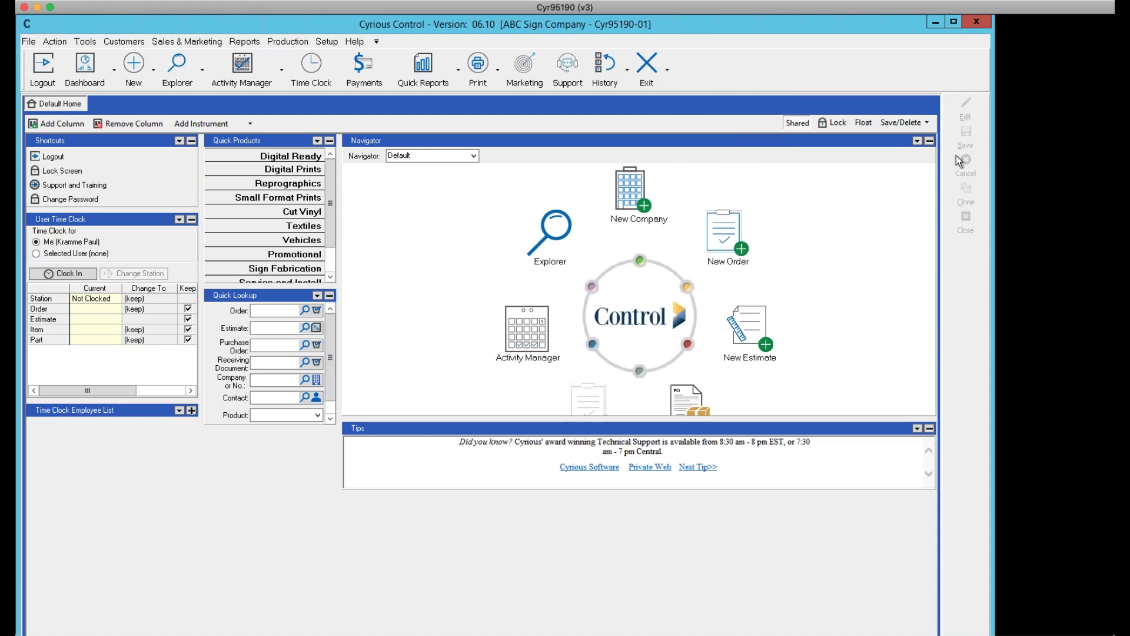
left_click(627, 71)
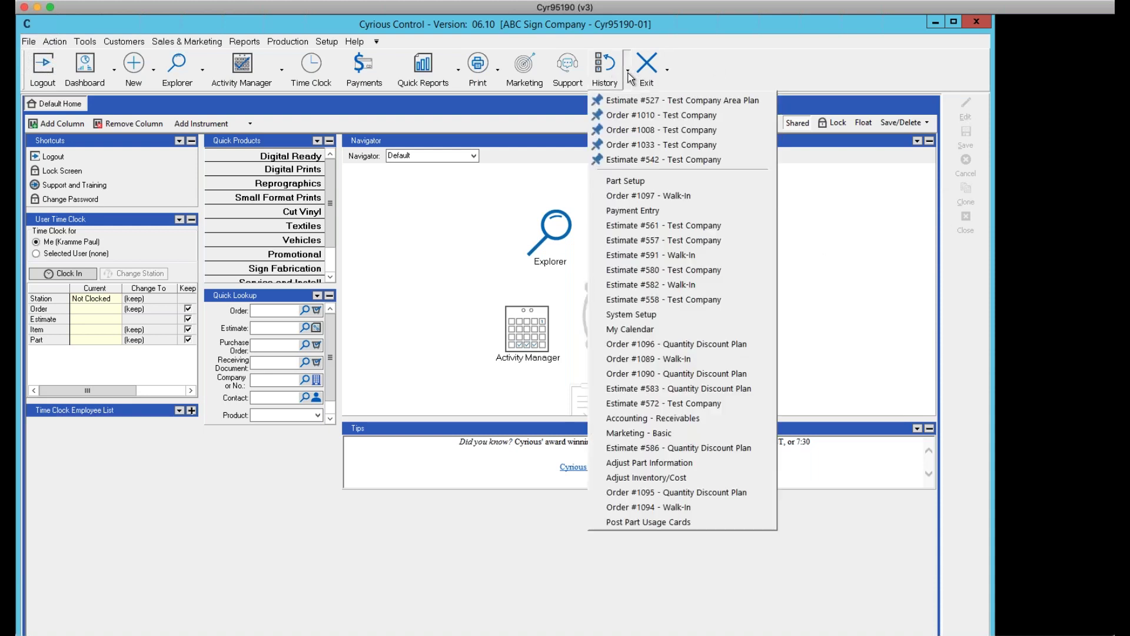
Open Order #1097 - Walk-In from the History list
left_click(631, 196)
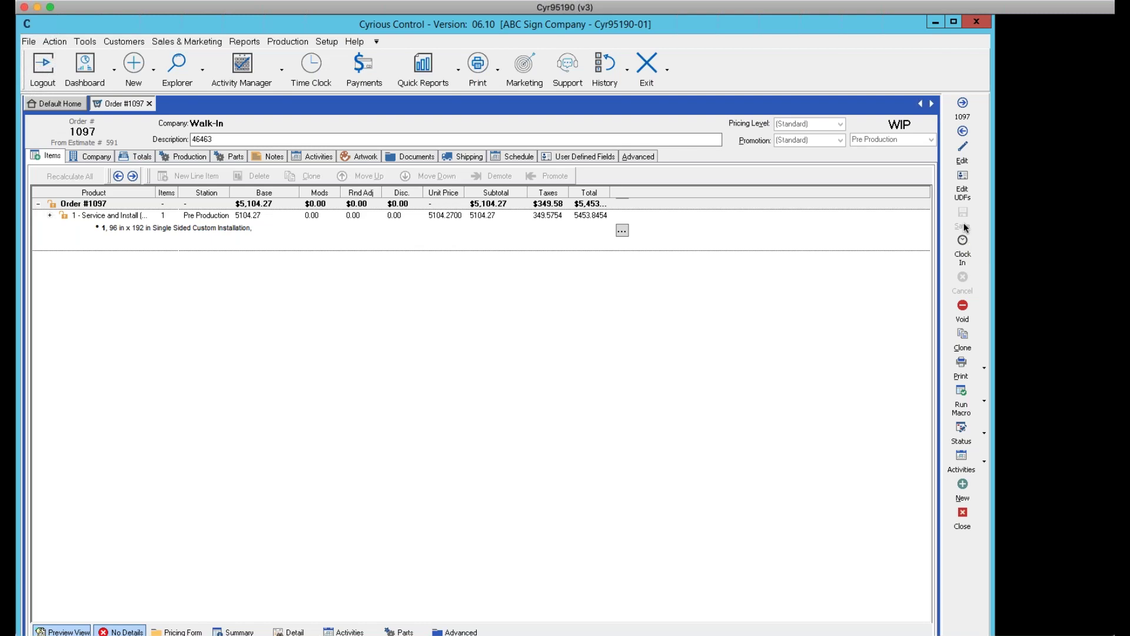
Edit order 1097 with recalculated prices; the save fails on a due-date error
left_click(962, 155)
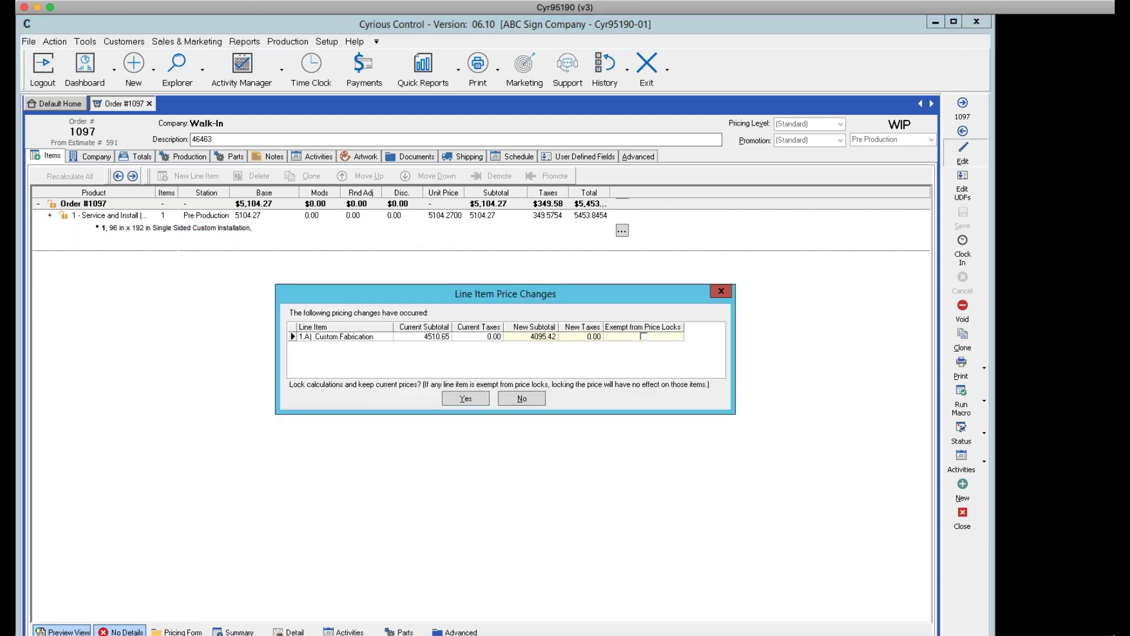
left_click(533, 405)
left_click(927, 499)
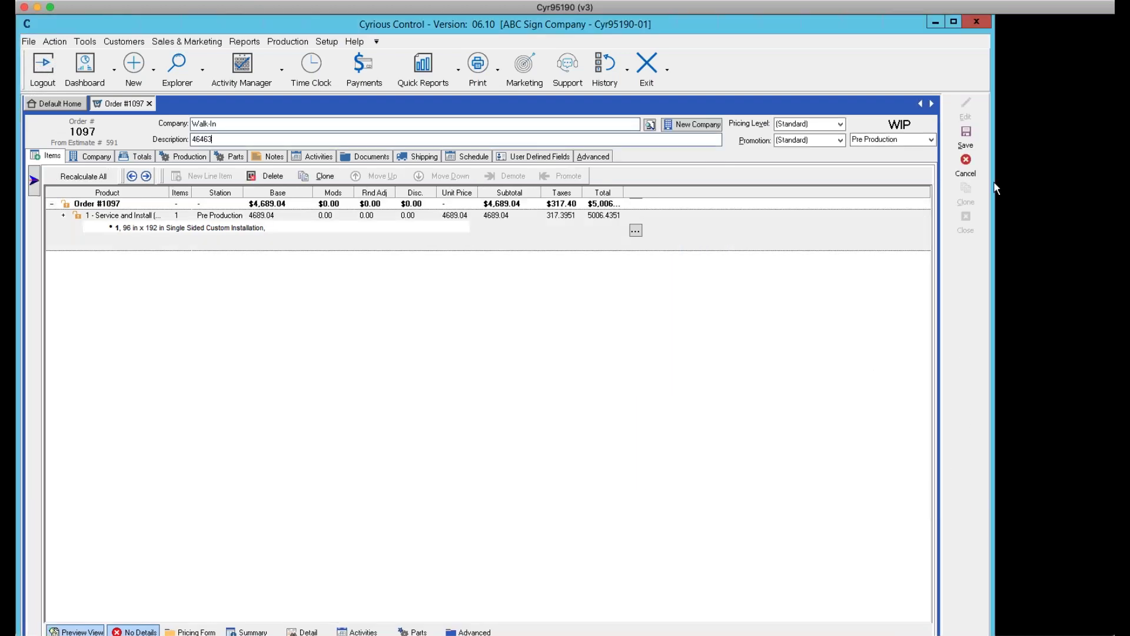
left_click(968, 142)
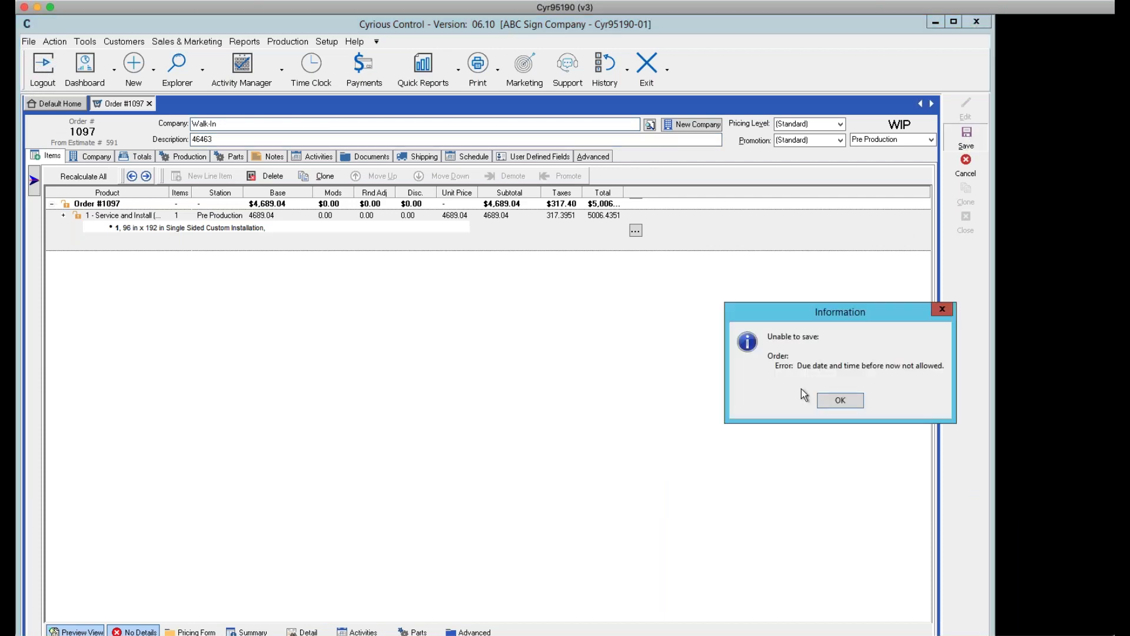
left_click(838, 400)
Cancel order 1097's unsaved changes and close the order
left_click(965, 164)
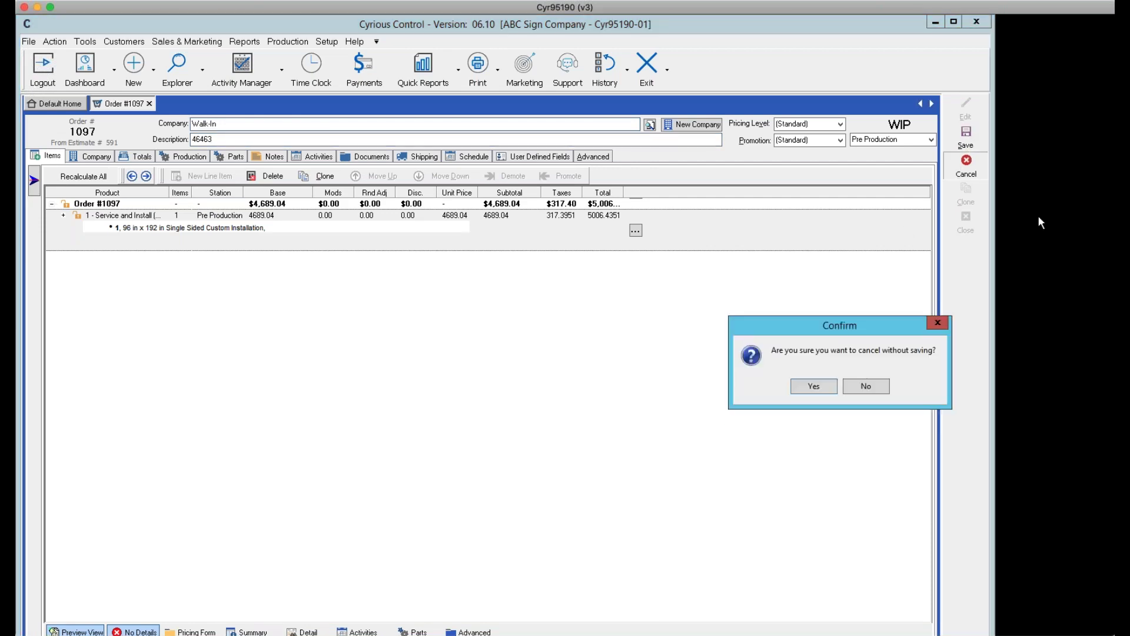
left_click(814, 386)
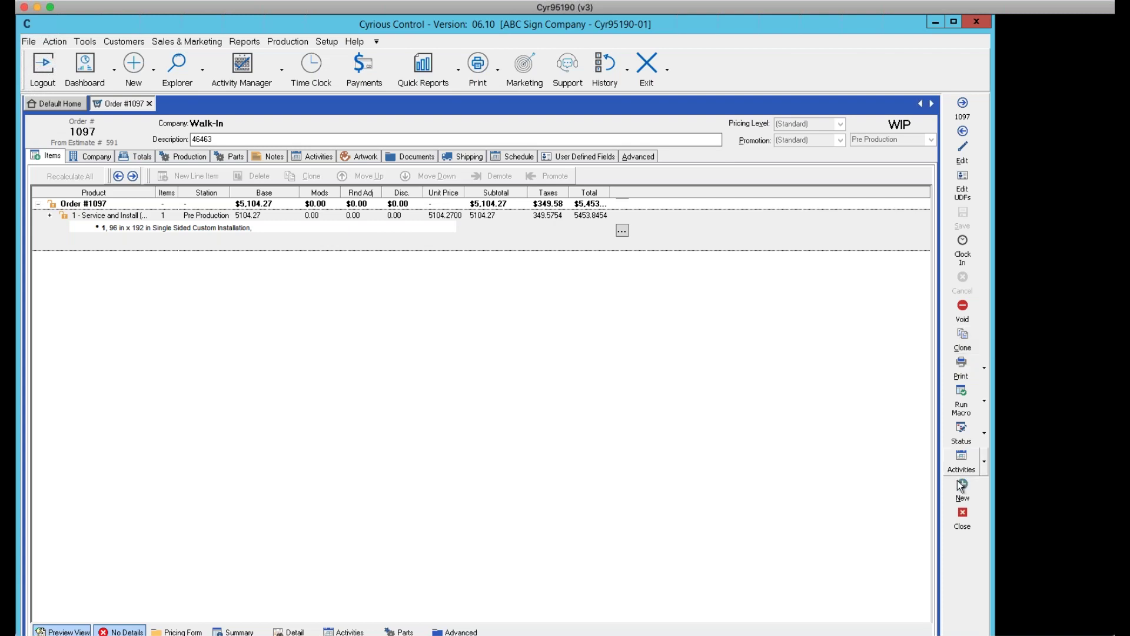
left_click(964, 517)
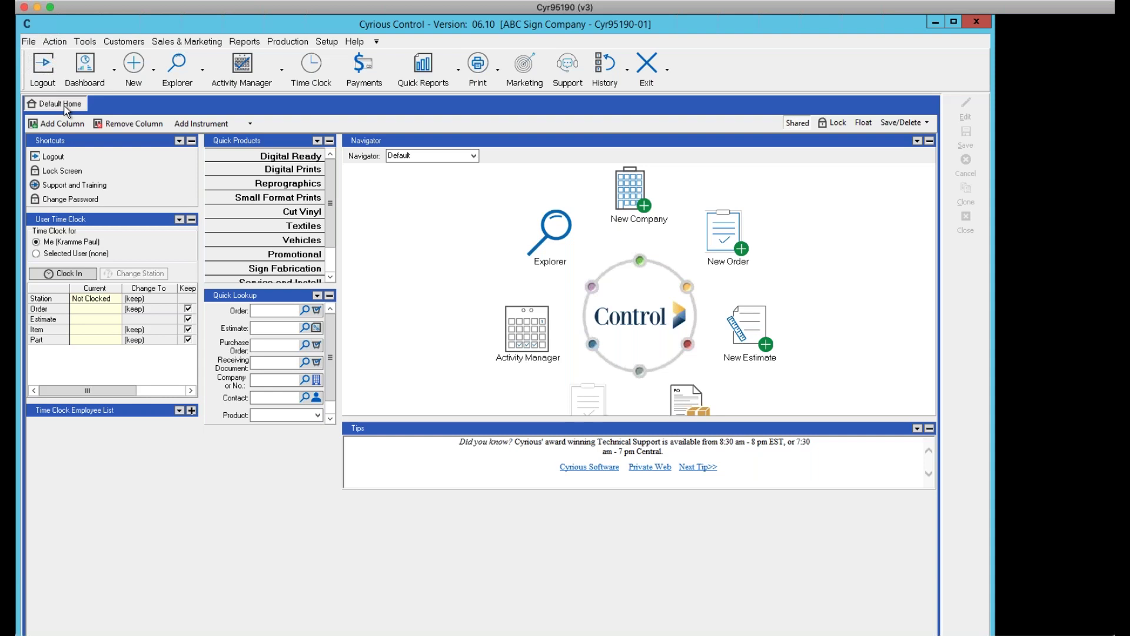
List the available dashboards, such as Accounting - Receivables and Production - Real-Time
left_click(116, 71)
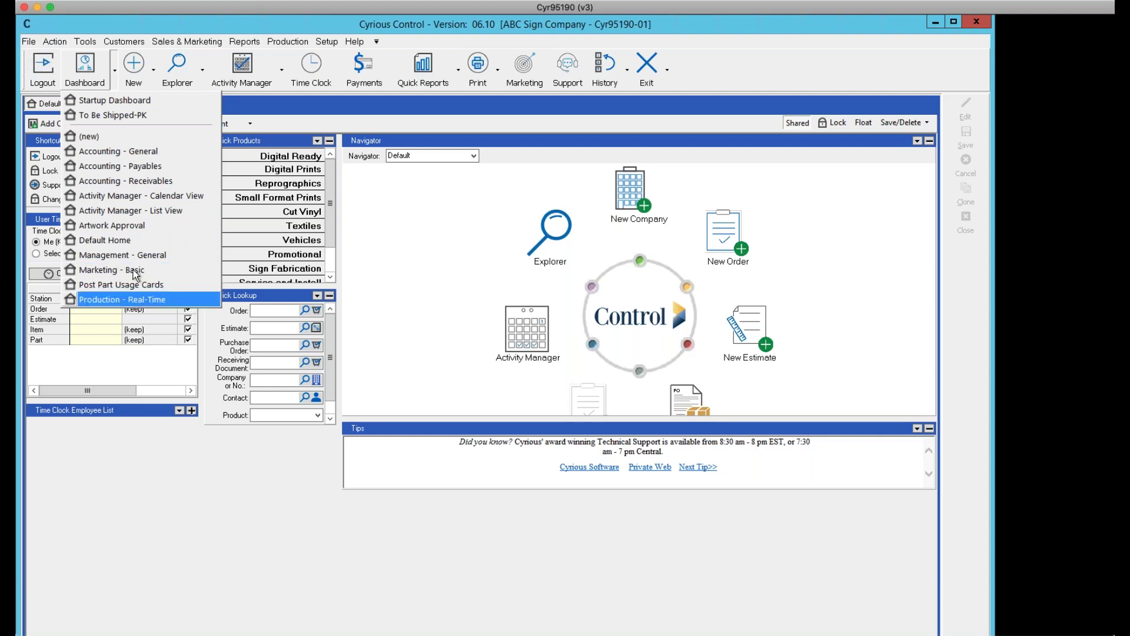
Open the Accounting - Receivables dashboard and select Cyrskills in the Customer A/R Summary
left_click(134, 182)
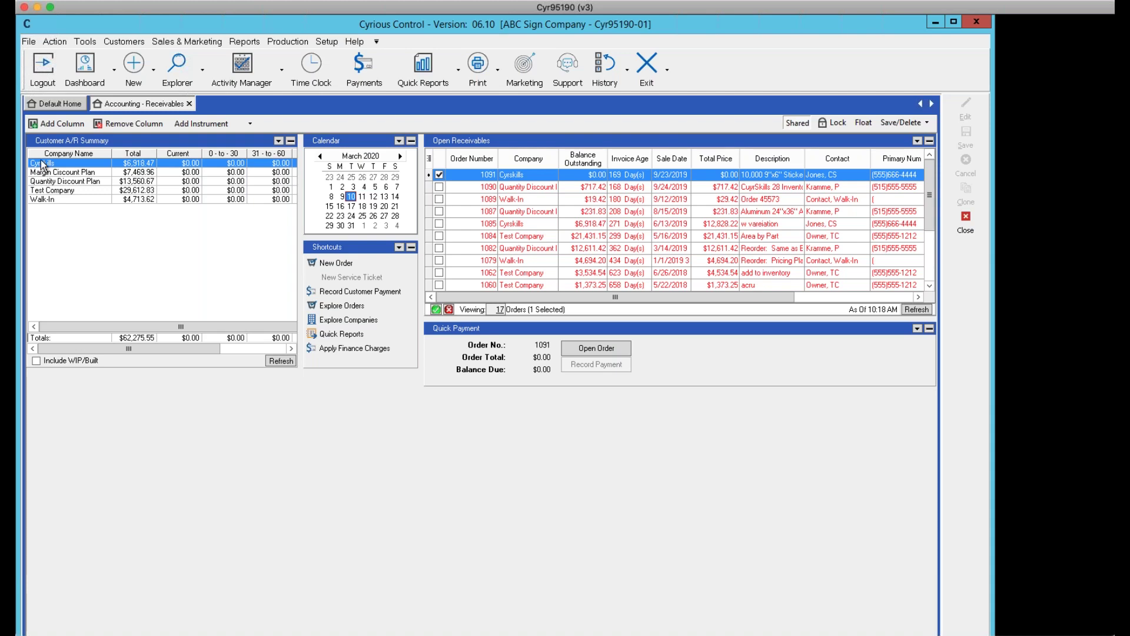
left_click(42, 164)
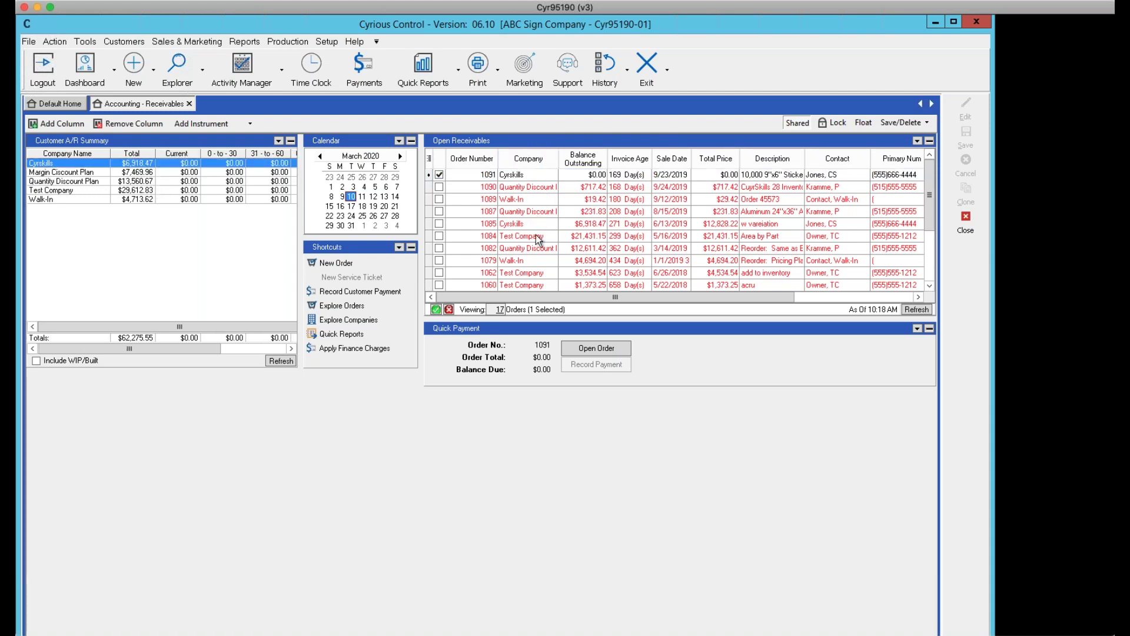
mouse_move(929, 196)
left_mouse_down()
mouse_move(929, 259)
mouse_move(929, 203)
left_mouse_up()
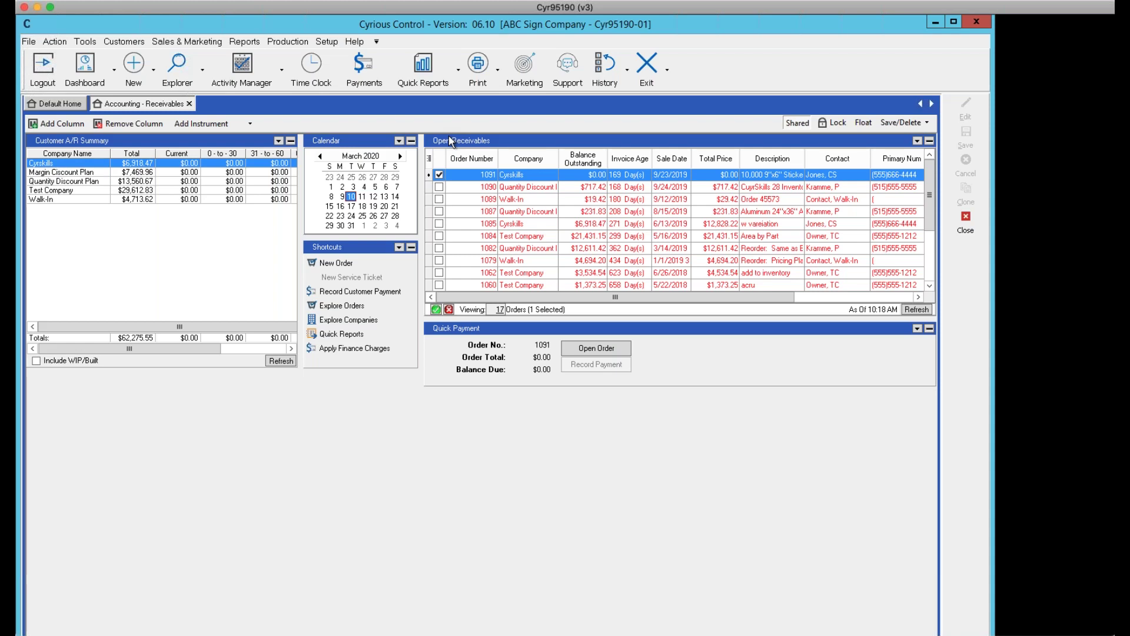
Close the Accounting - Receivables tab and open the Activity Manager - Calendar View dashboard
left_click(188, 104)
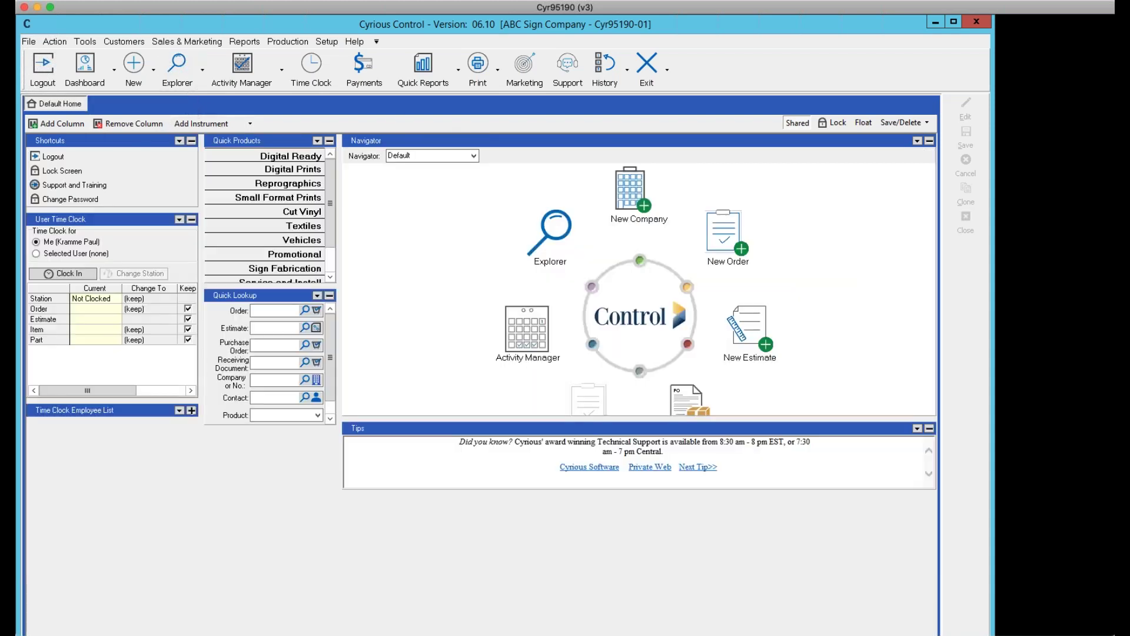
left_click(115, 71)
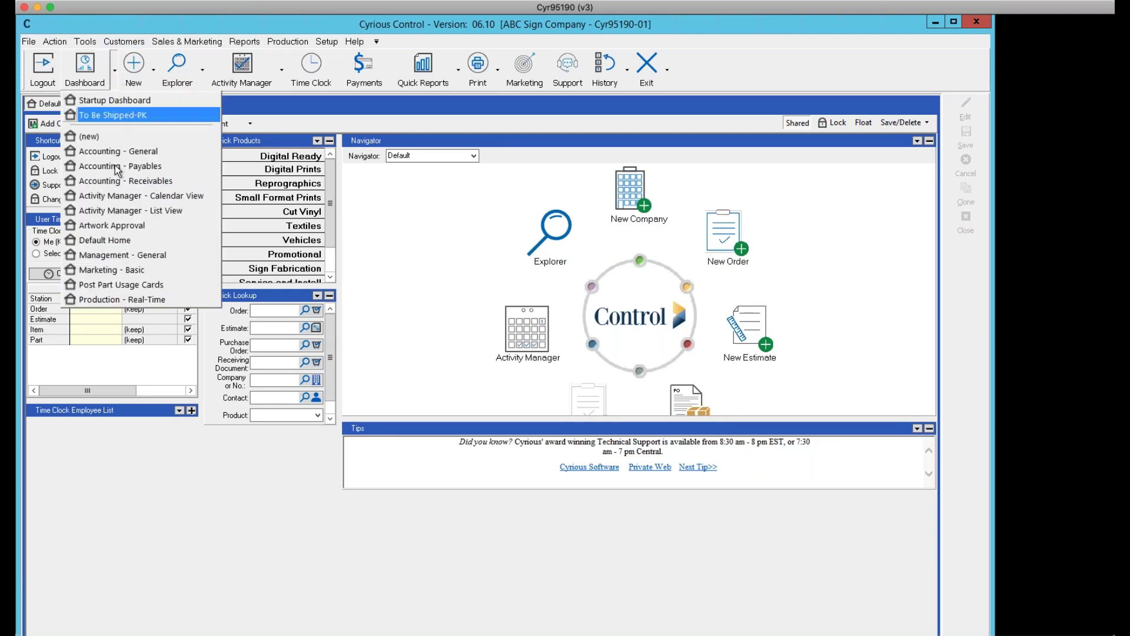
left_click(122, 194)
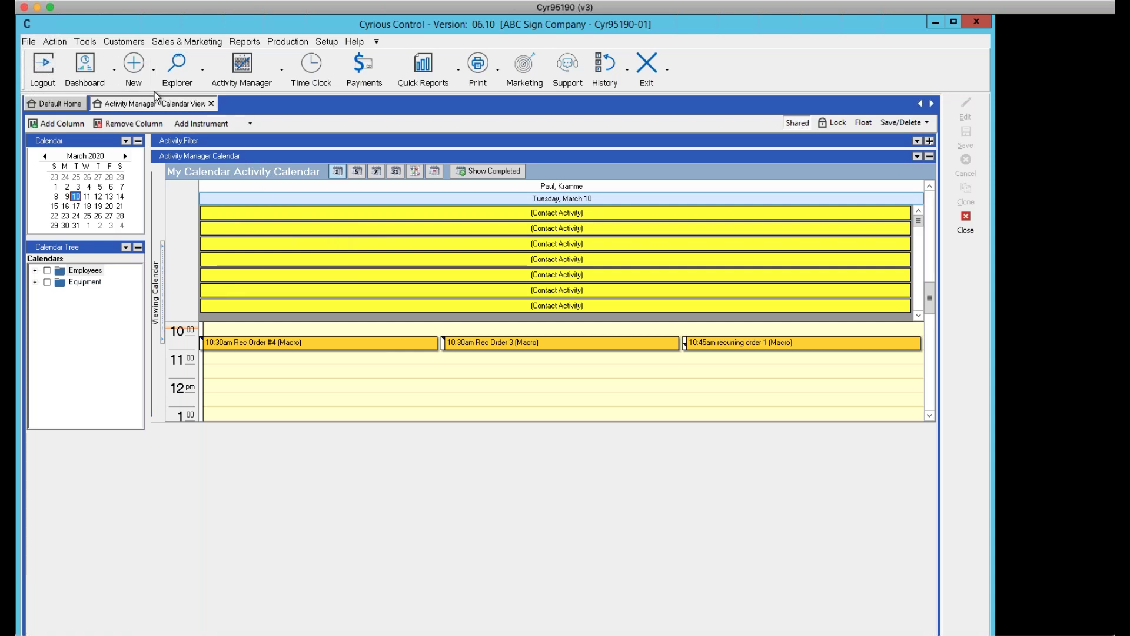
Close the Activity Manager - Calendar View tab to return to Default Home
left_click(211, 103)
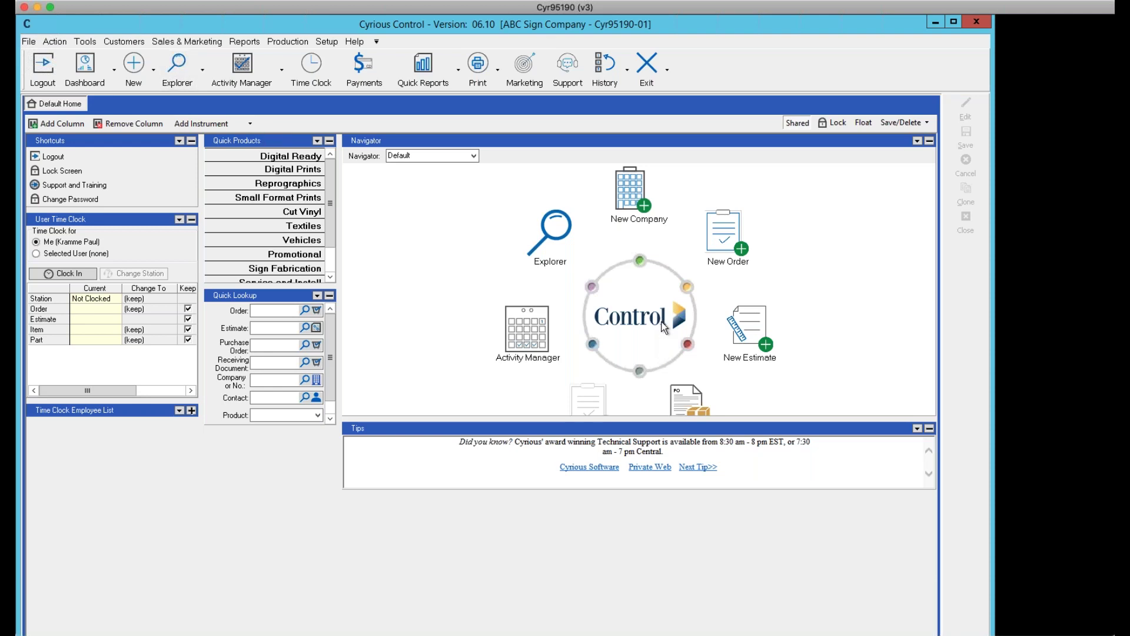
Open the Explorer toolbar dropdown listing orders, estimates, companies and other record types
scroll(687, 391, "down", 1)
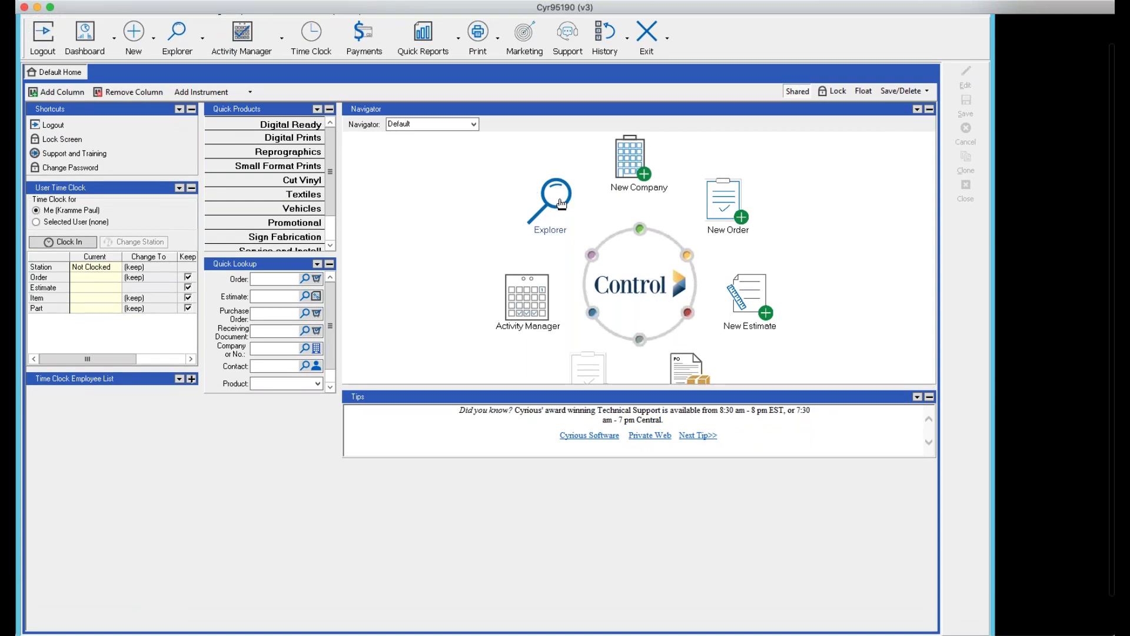
scroll(561, 203, "up", 1)
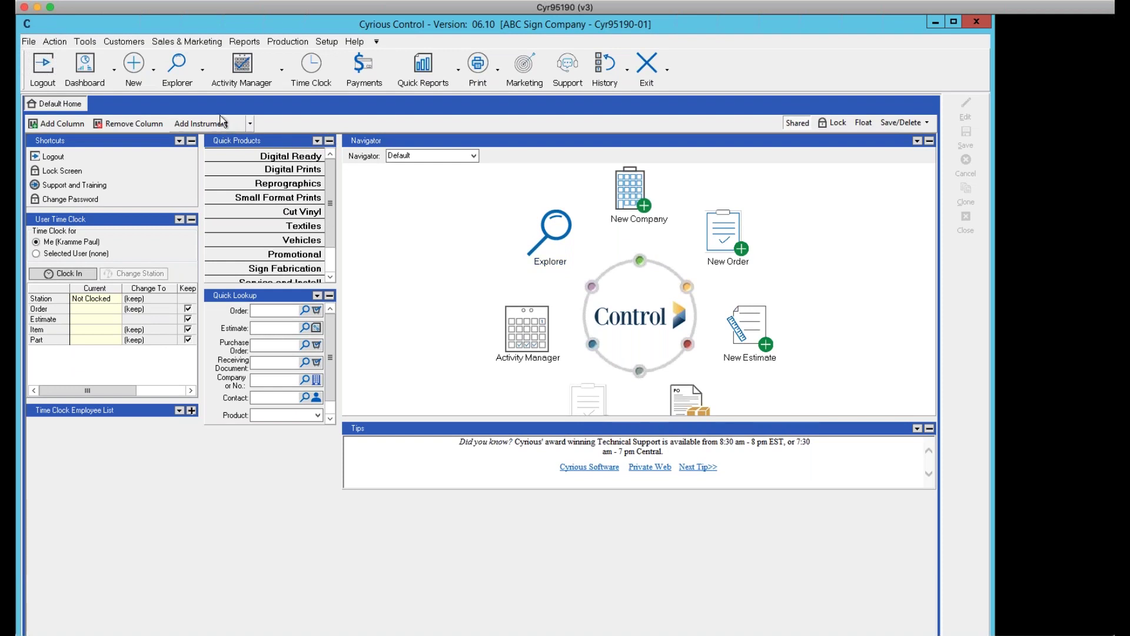
left_click(178, 68)
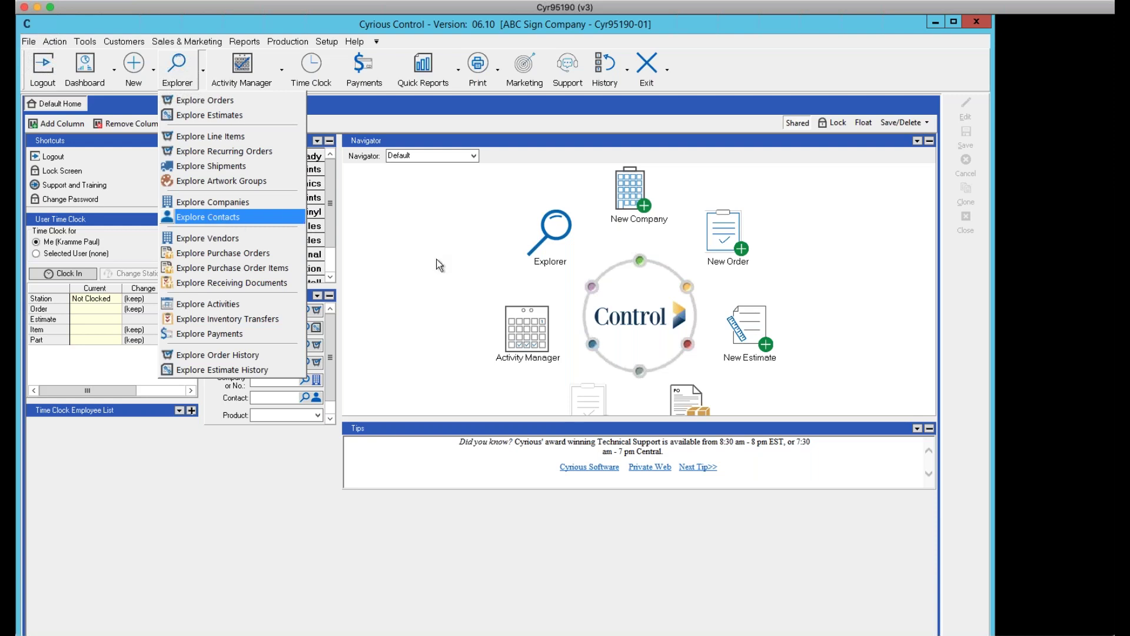
Open Exploring Companies and Exploring Orders tabs, ending on the 34 WIP orders
left_click(245, 199)
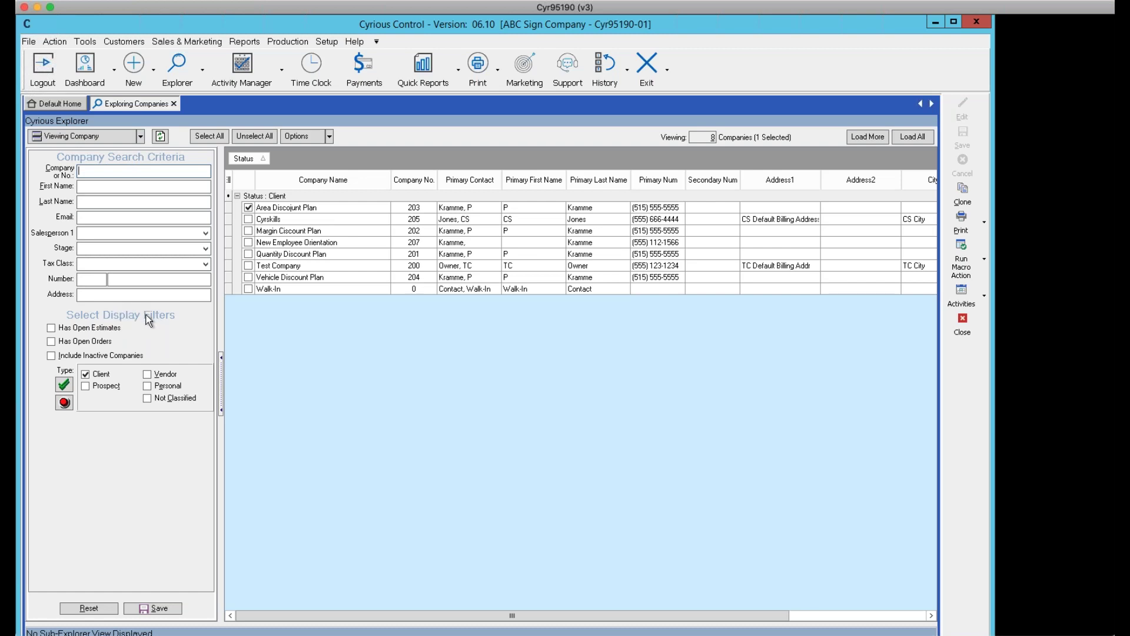
left_click(203, 70)
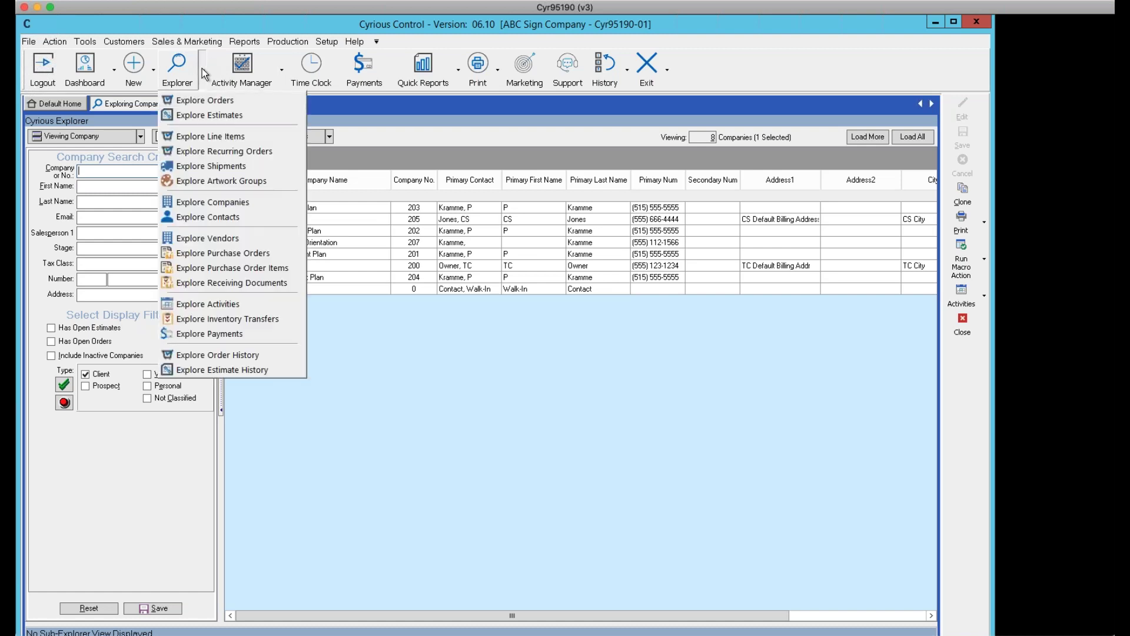
left_click(203, 111)
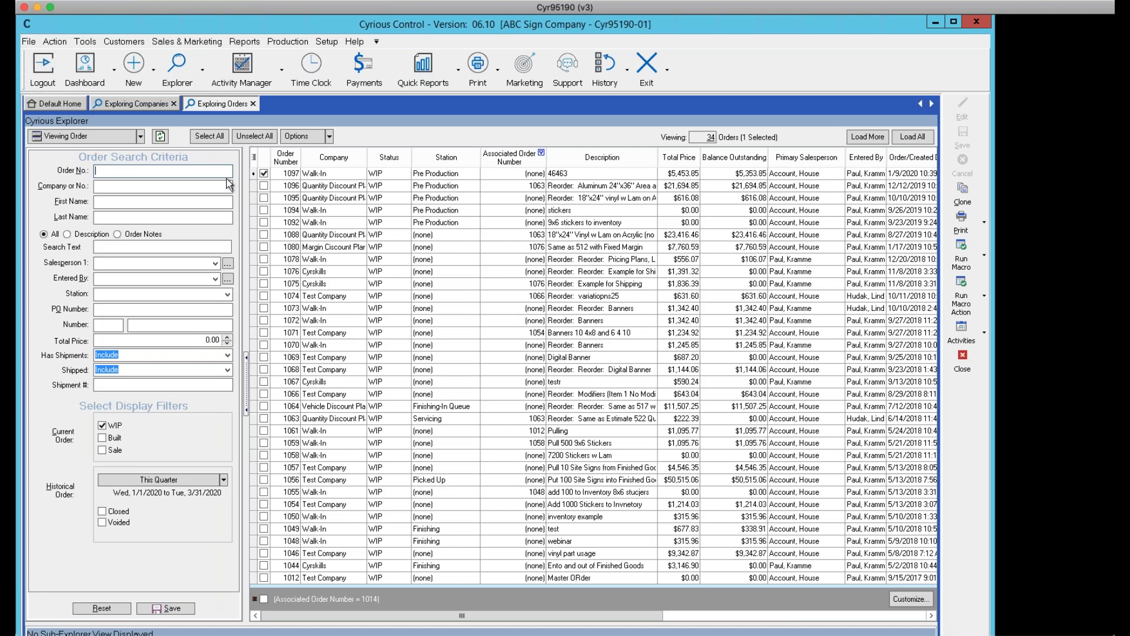
left_click(115, 102)
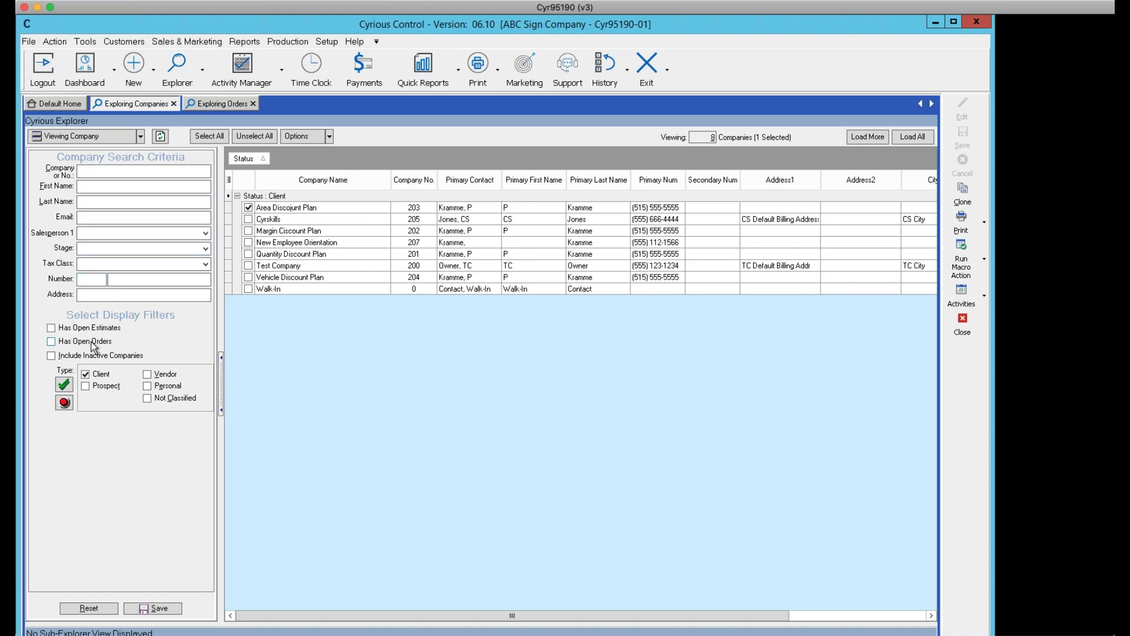
left_click(211, 105)
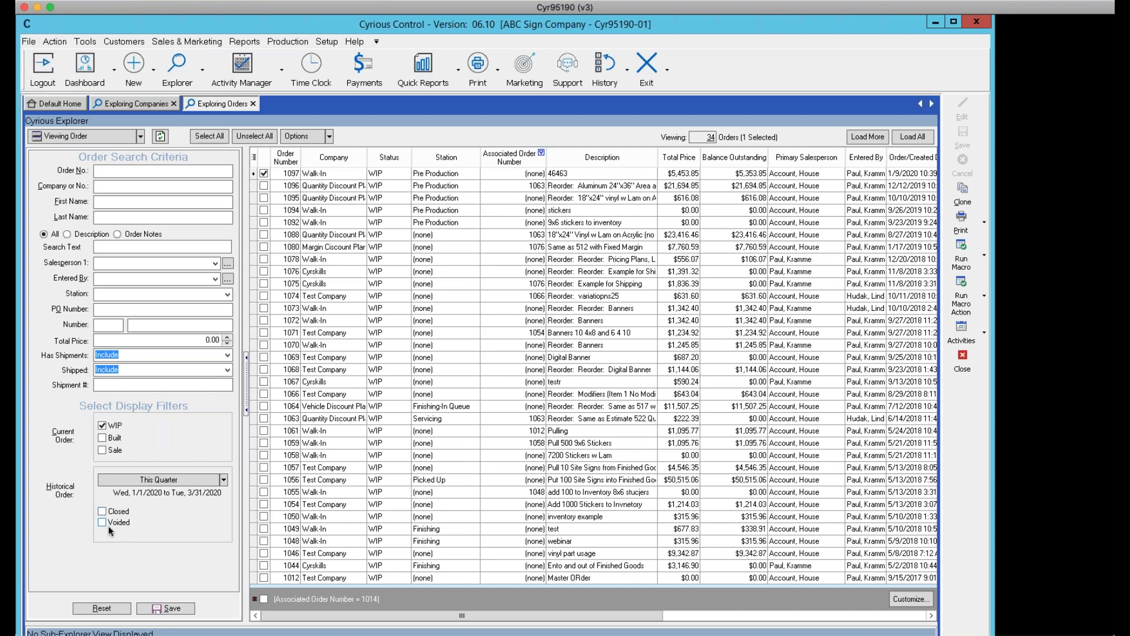
Switch the orders explorer to View Estimate, then return to the Exploring Companies tab
left_click(141, 136)
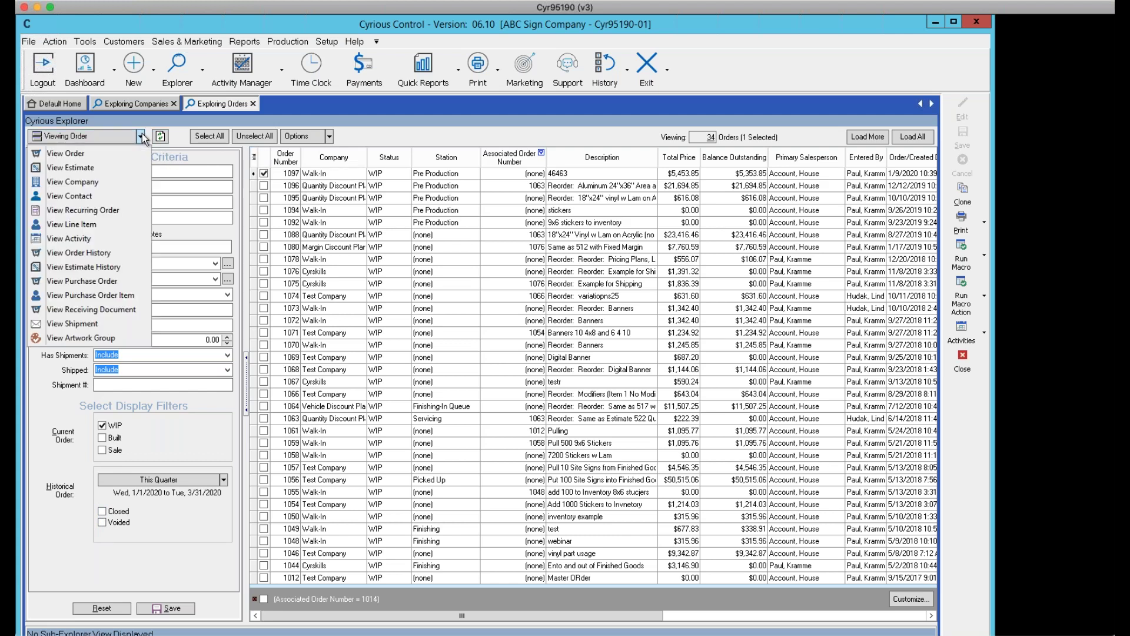
left_click(94, 167)
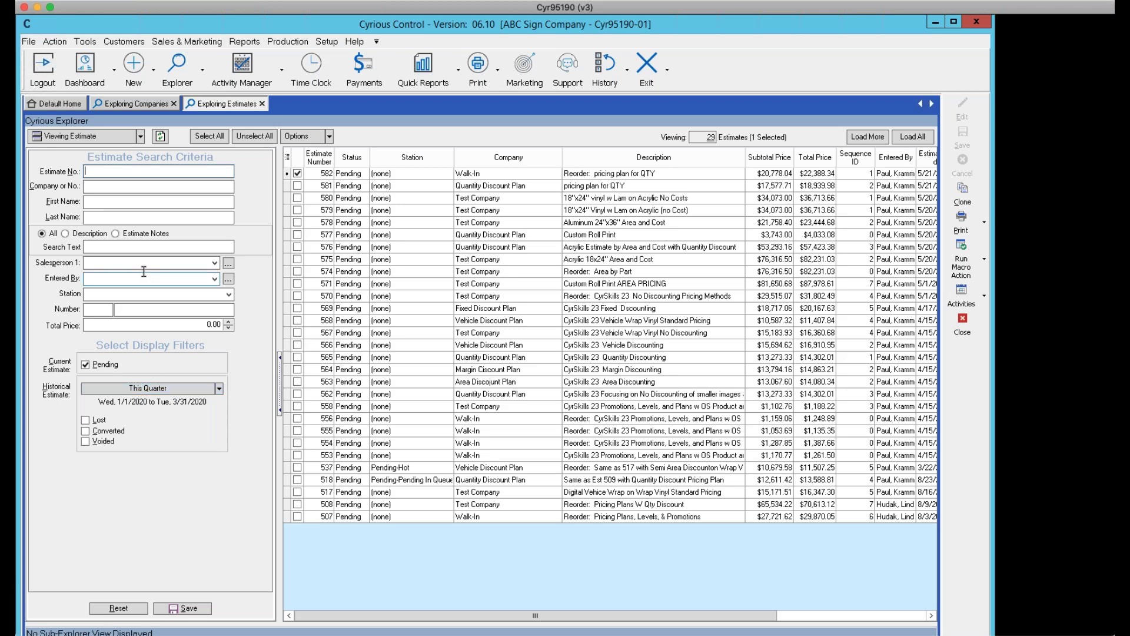
left_click(139, 104)
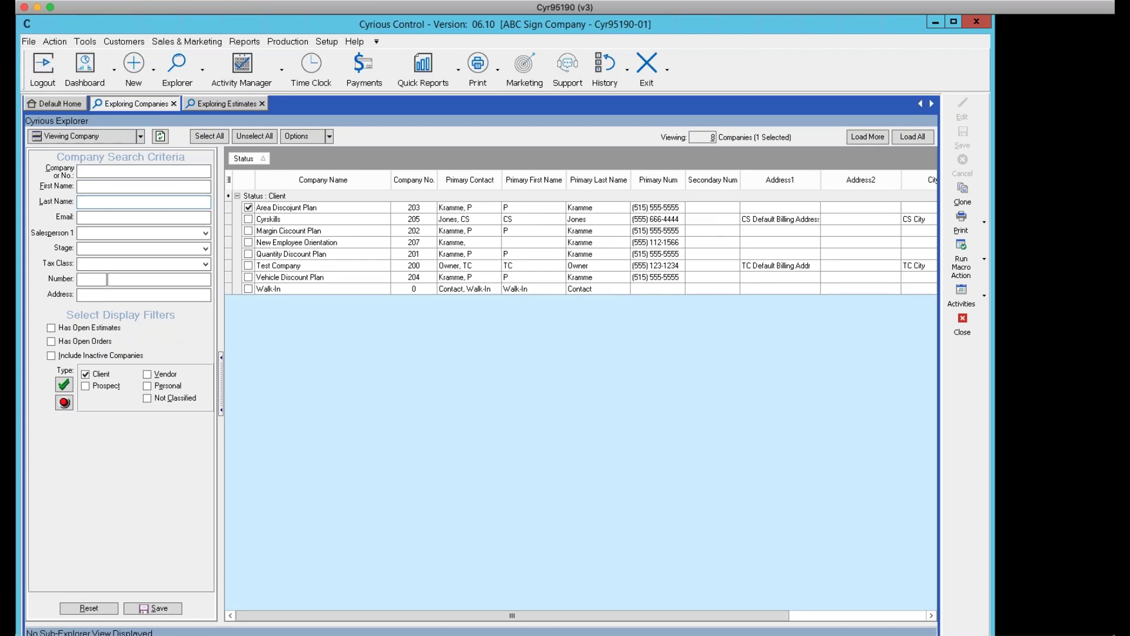
left_click(149, 172)
type("a")
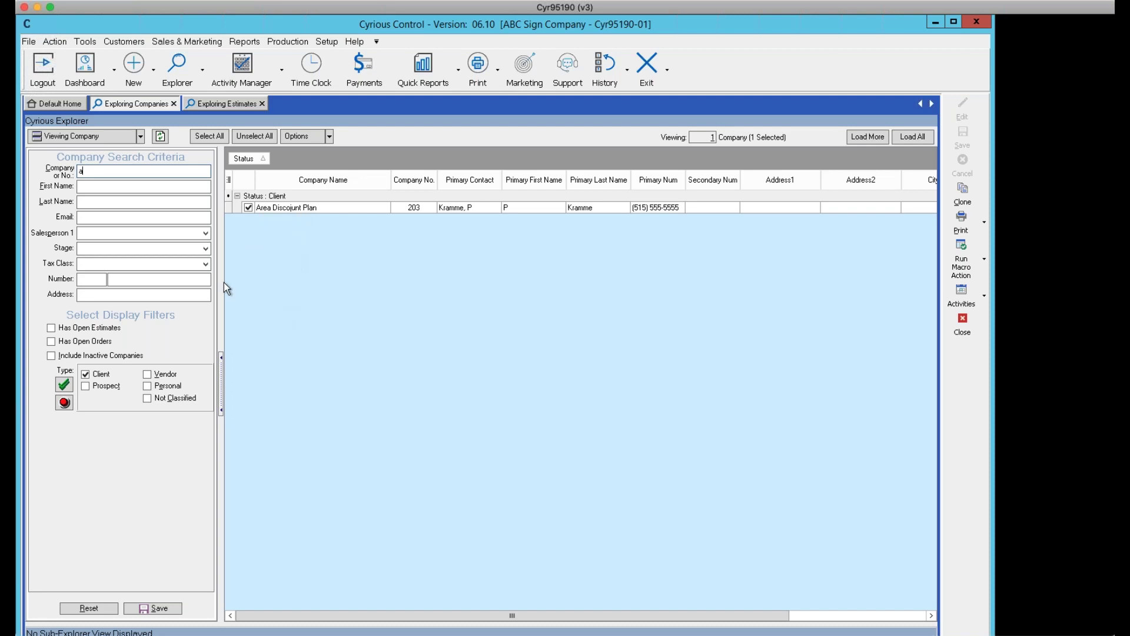
key("BackSpace")
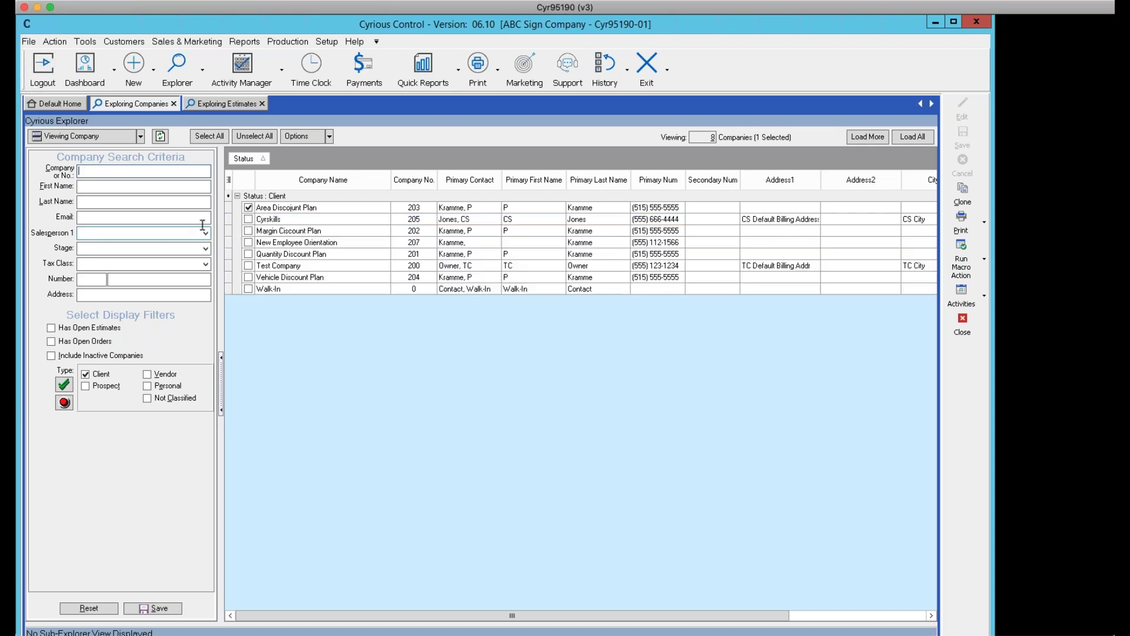
type("c")
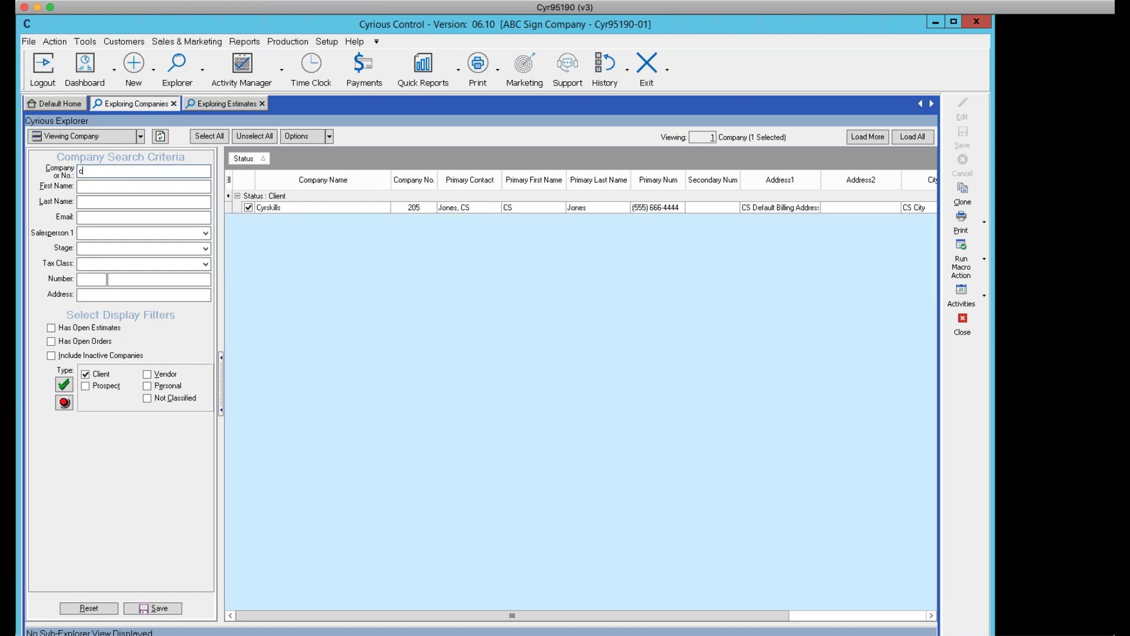
key("ctrl+a")
key("BackSpace")
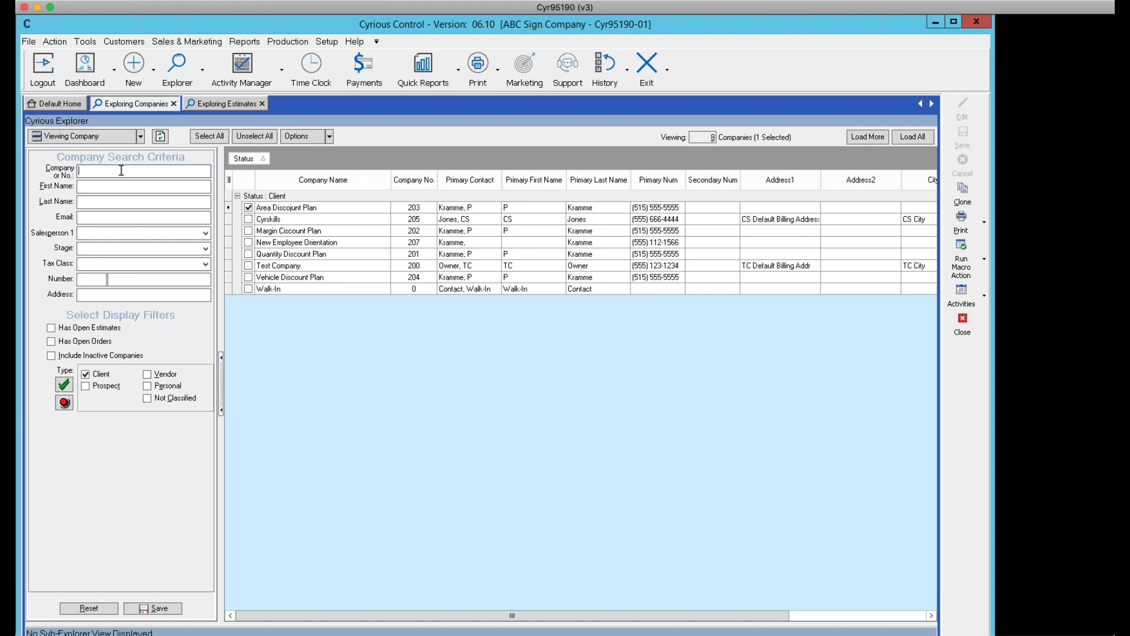
Search companies for 'c' and check open estimates, open orders, prospects and inactive filters
type("c")
left_click(54, 328)
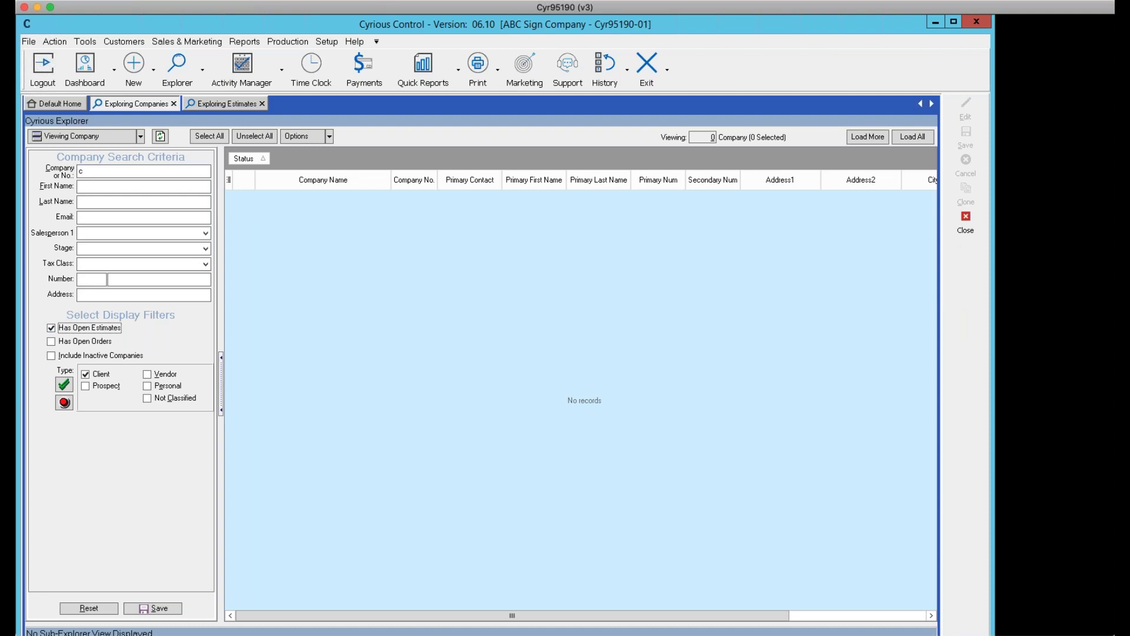
left_click(51, 342)
left_click(86, 387)
left_click(52, 356)
Uncheck the prospects, inactive, open estimates and open orders filters, leaving only Cyrskills
left_click(87, 386)
left_click(51, 356)
left_click(51, 328)
left_click(52, 341)
left_click(82, 171)
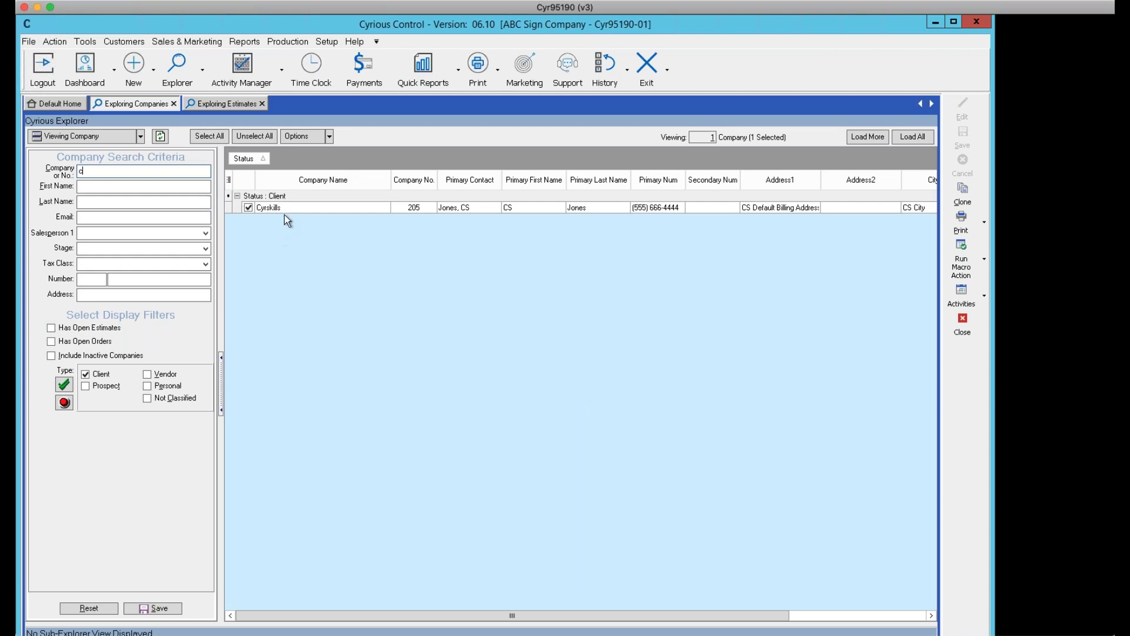
Toggle the open estimates and open orders filters on the company list
left_click(51, 328)
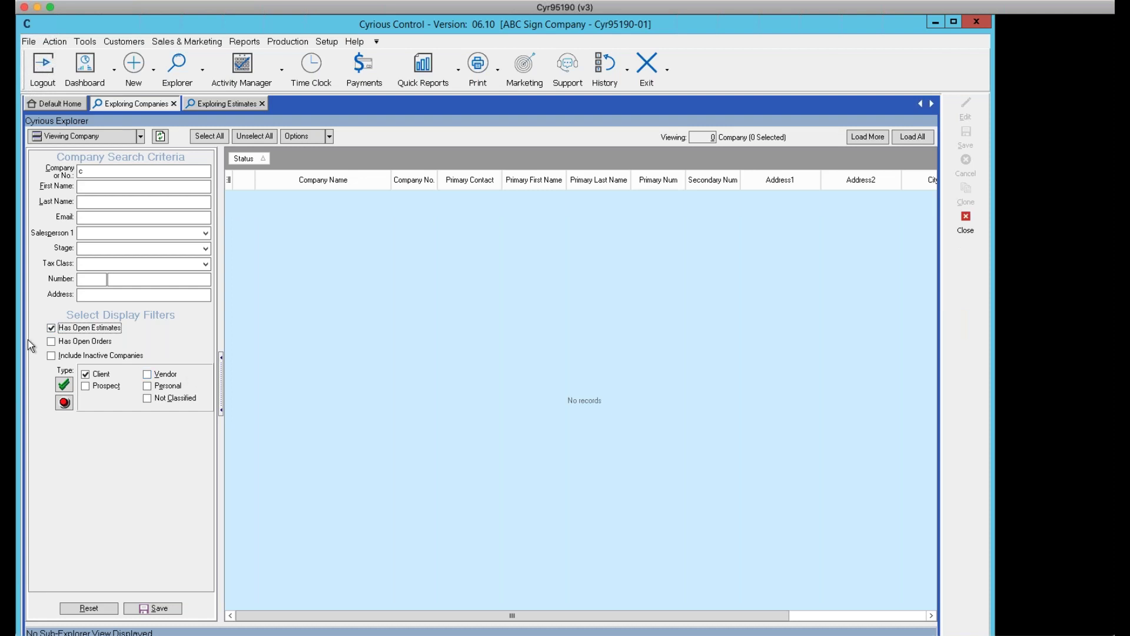
left_click(72, 341)
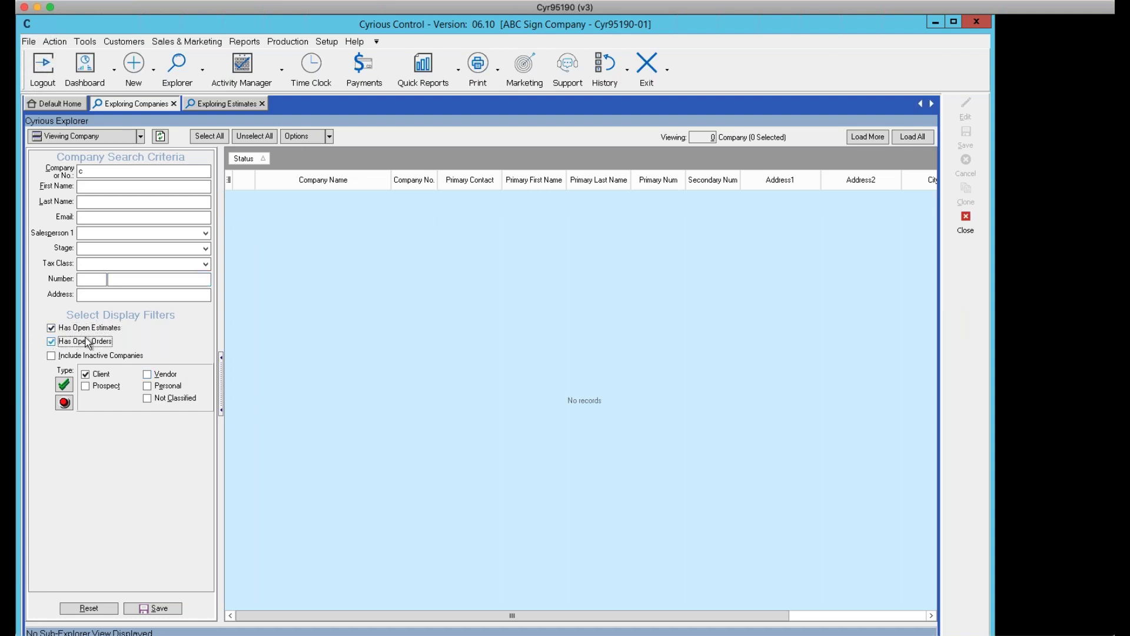
left_click(57, 327)
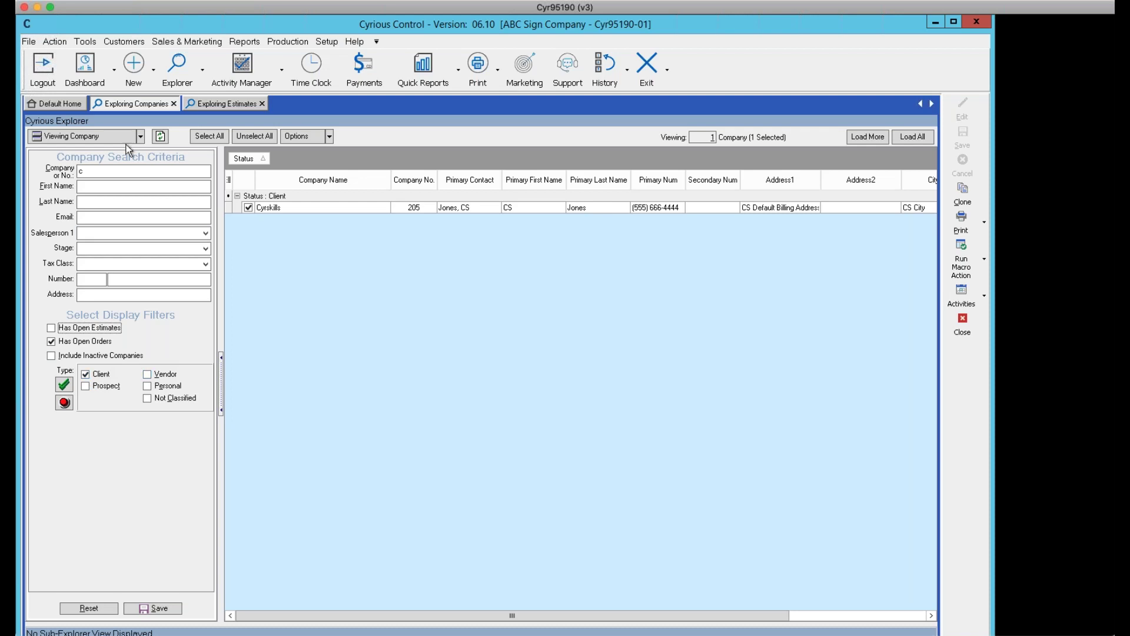
In the estimates explorer, replace the Pending filter with Lost and Voided estimates
left_click(234, 104)
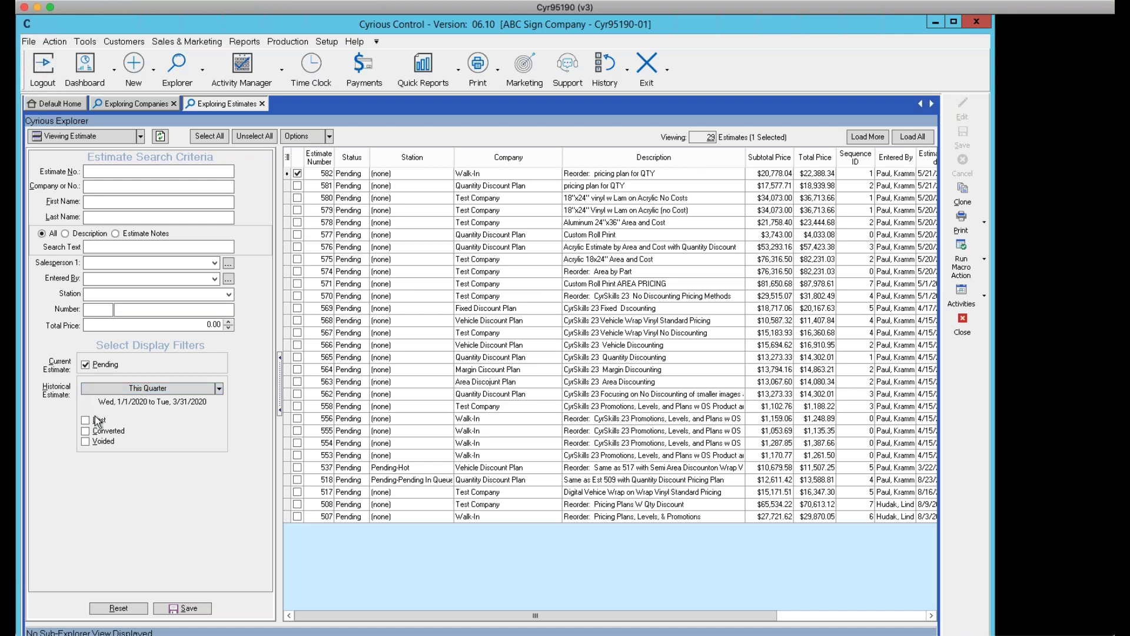
left_click(86, 430)
left_click(85, 364)
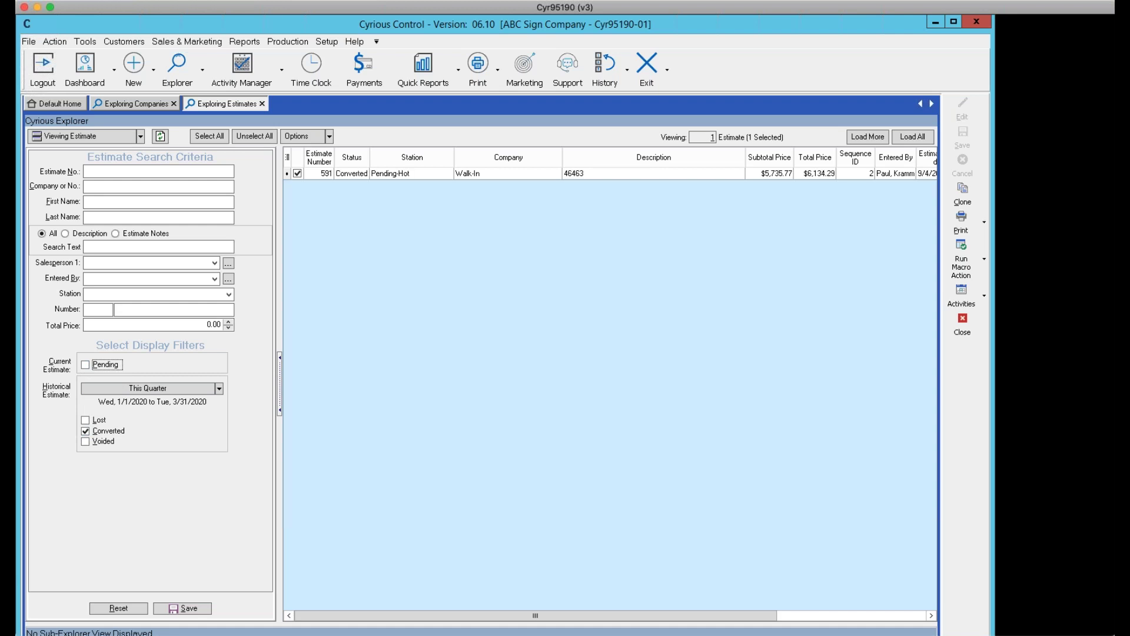
left_click(86, 365)
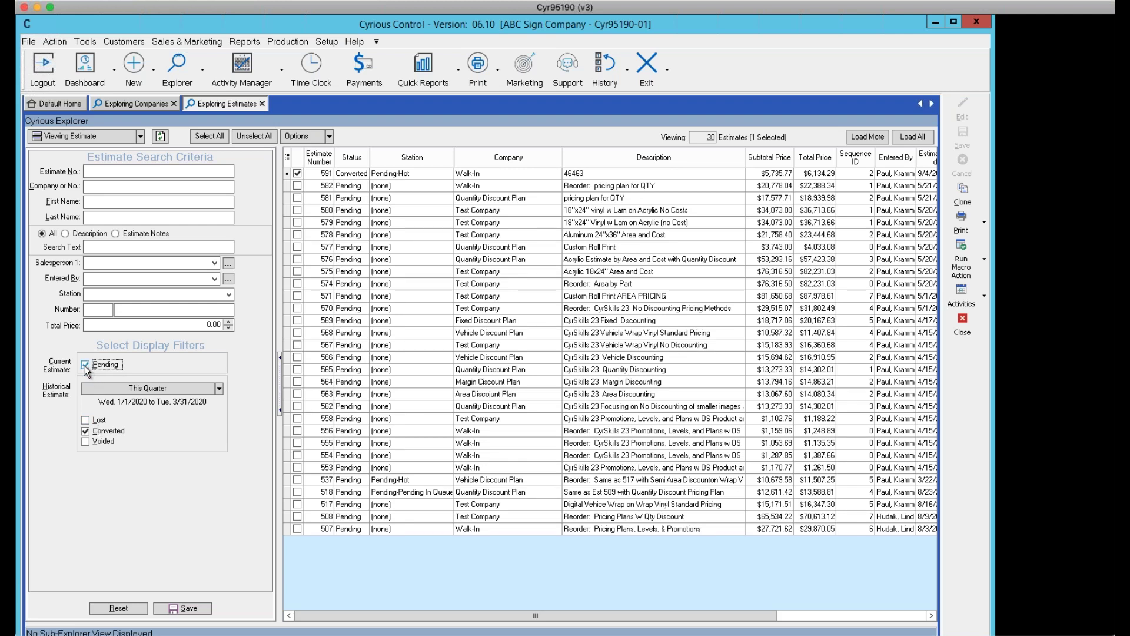
left_click(85, 430)
left_click(85, 420)
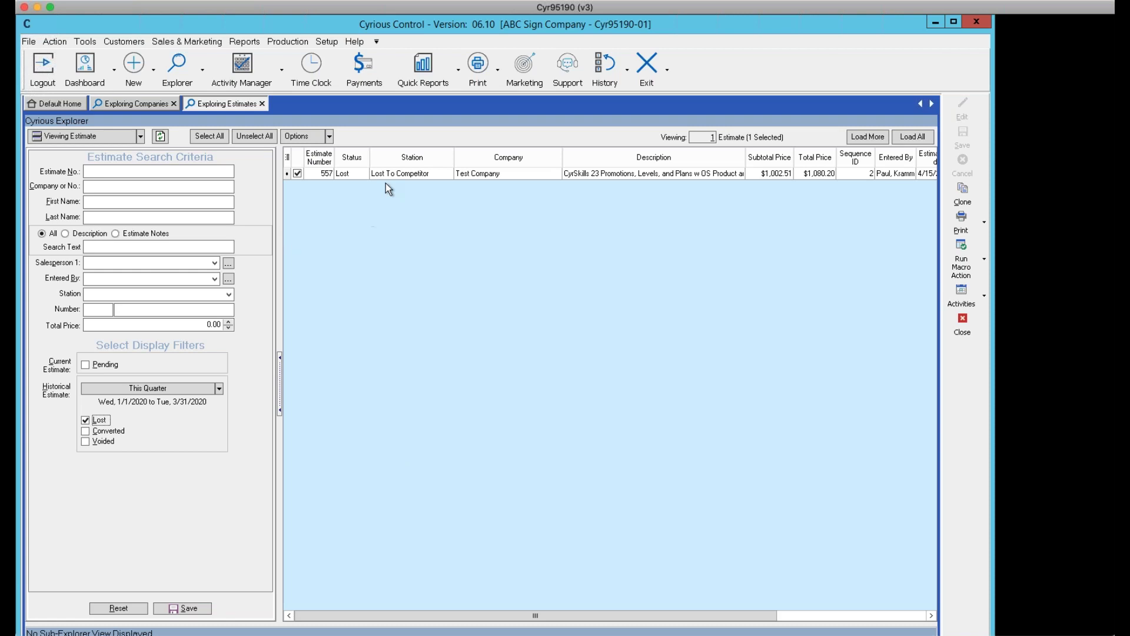
left_click(85, 420)
left_click(86, 442)
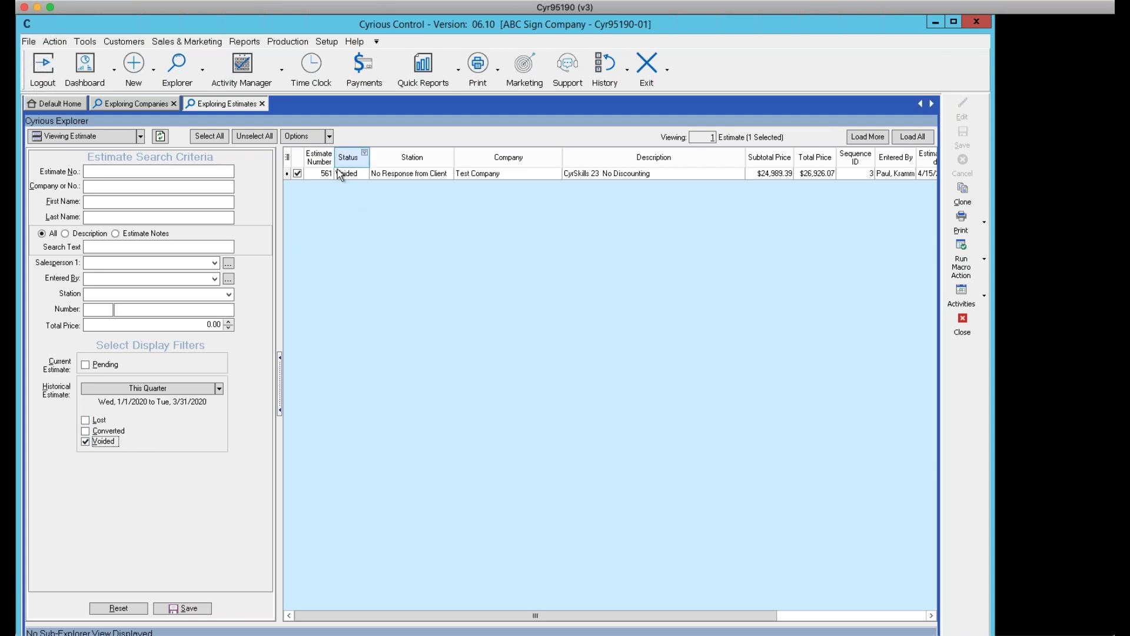
left_click(86, 423)
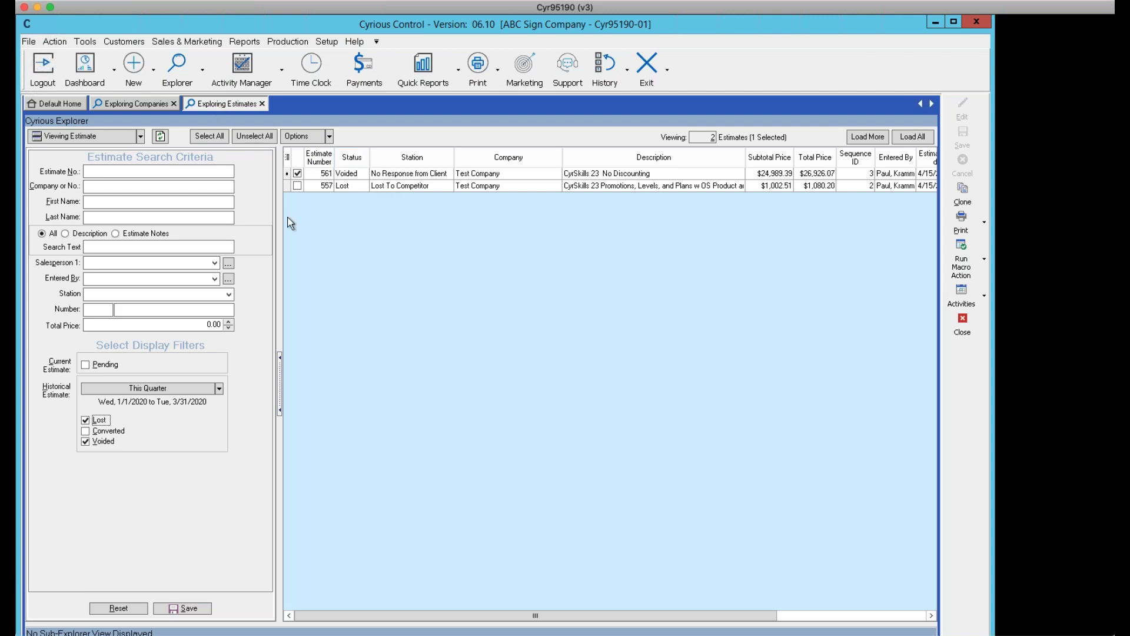
Uncheck Lost and Voided and recheck Pending under Current Estimate
left_click(85, 420)
left_click(95, 441)
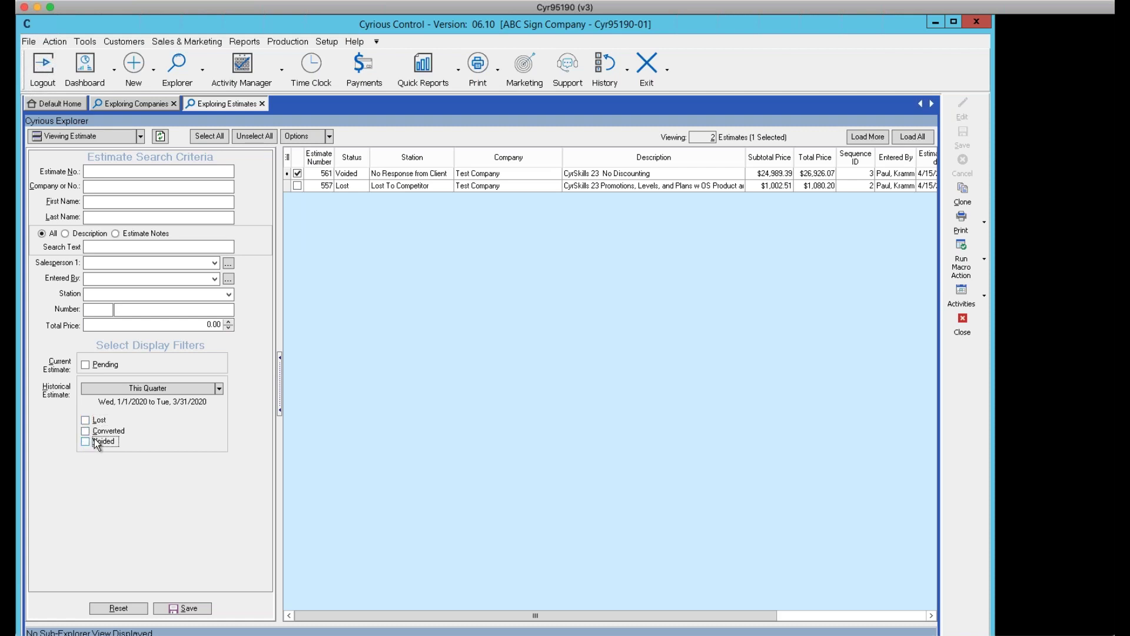
left_click(86, 365)
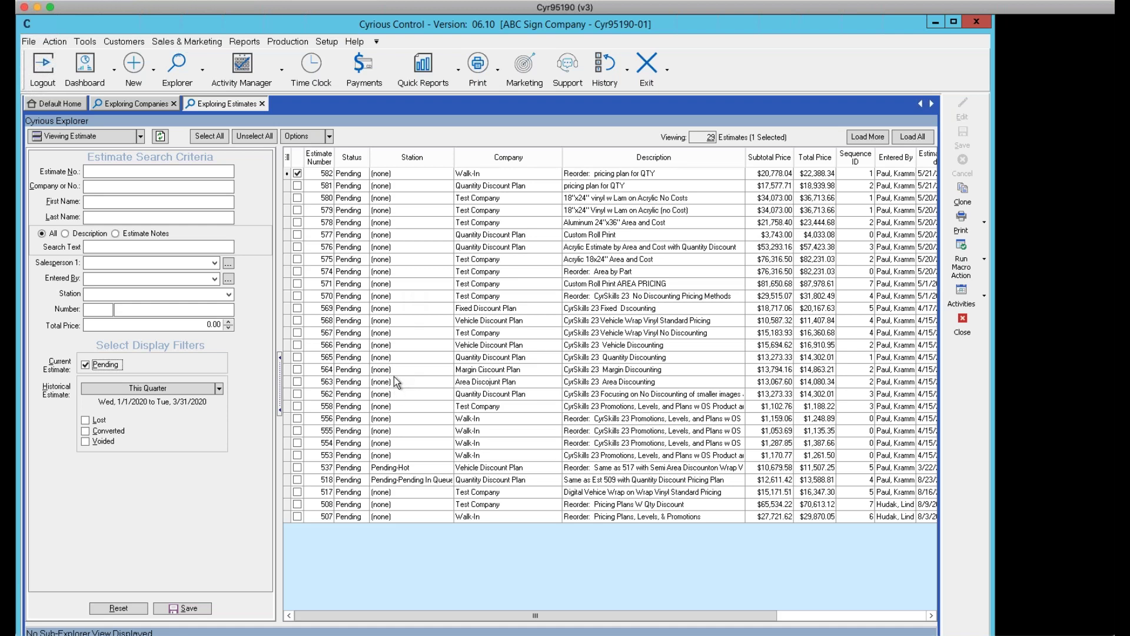
left_click(393, 345)
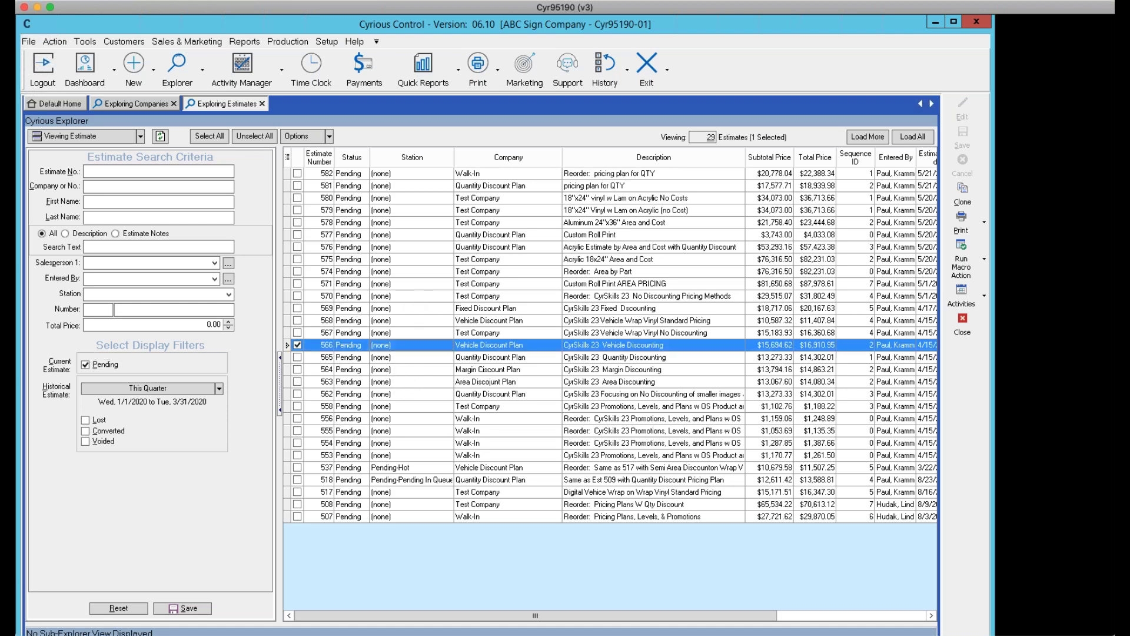
right_click(393, 345)
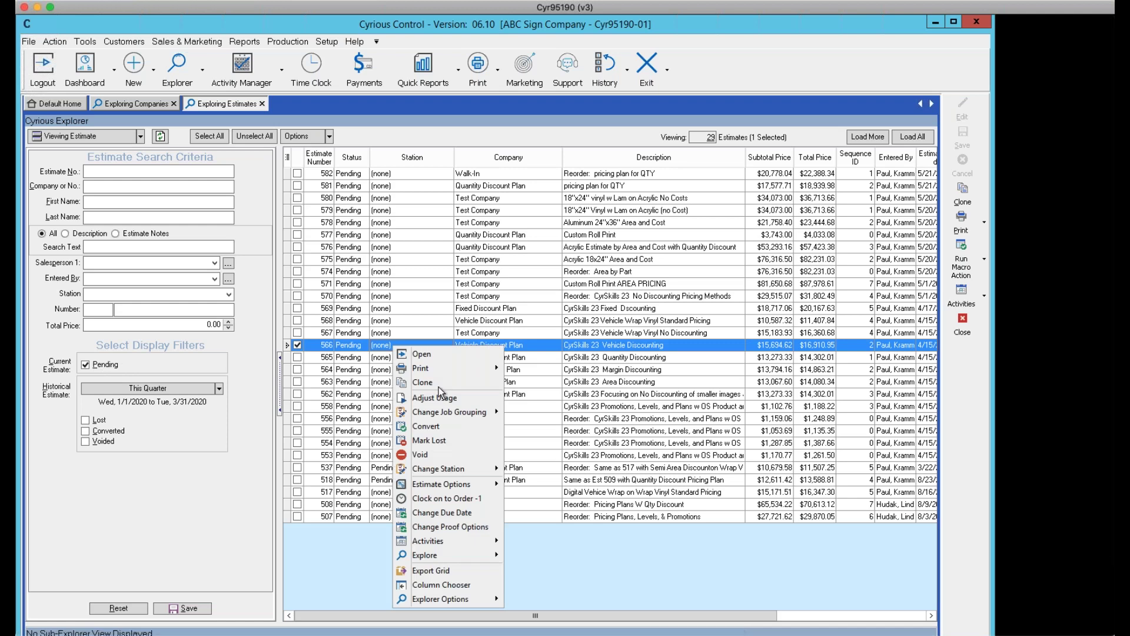
mouse_move(439, 471)
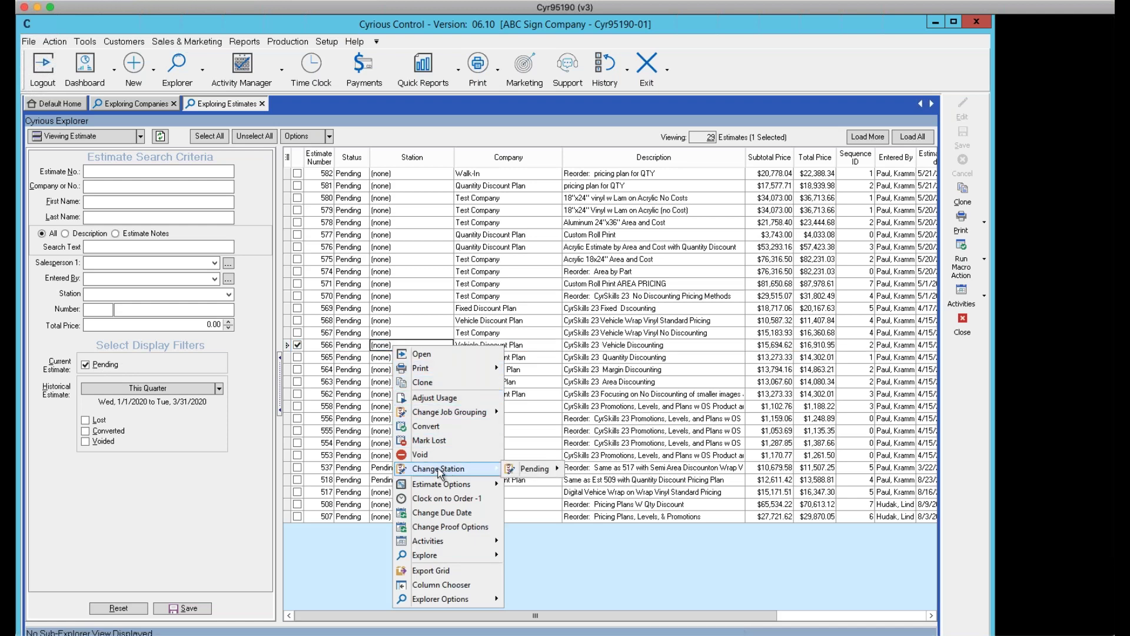
mouse_move(522, 473)
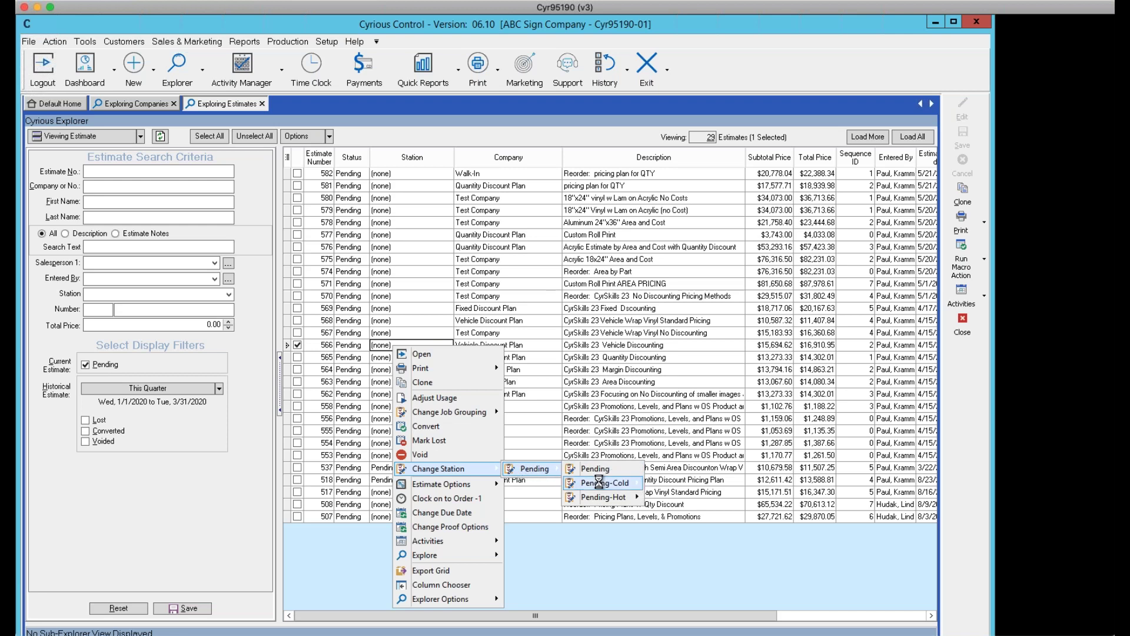
mouse_move(598, 483)
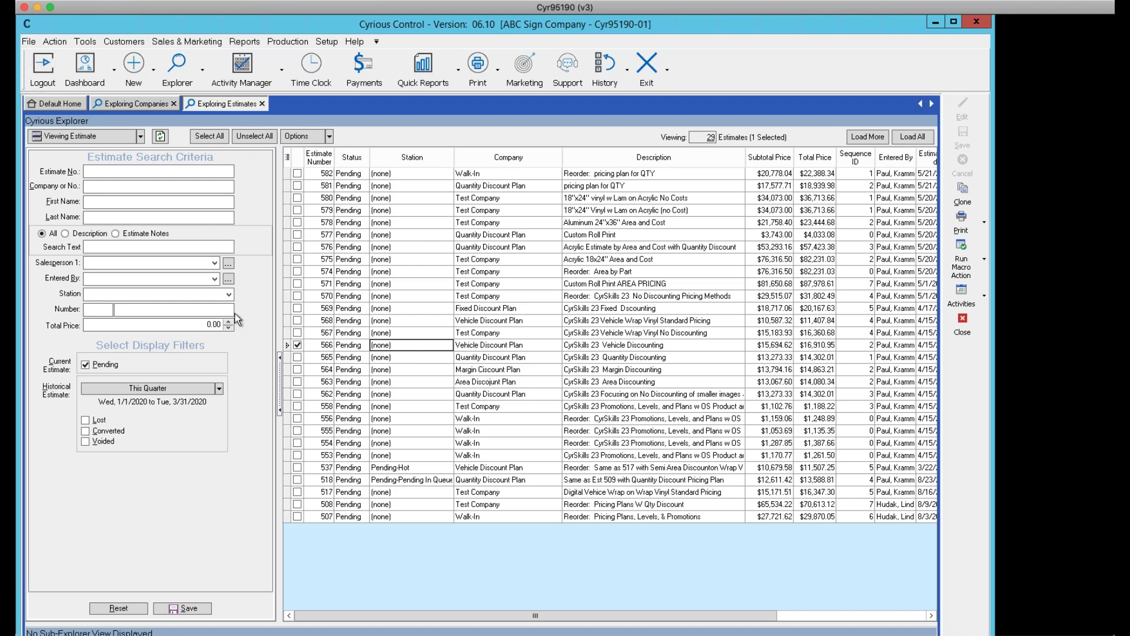
Set the explorer to View Order and change the status filter from WIP to Built, then Sale
left_click(141, 136)
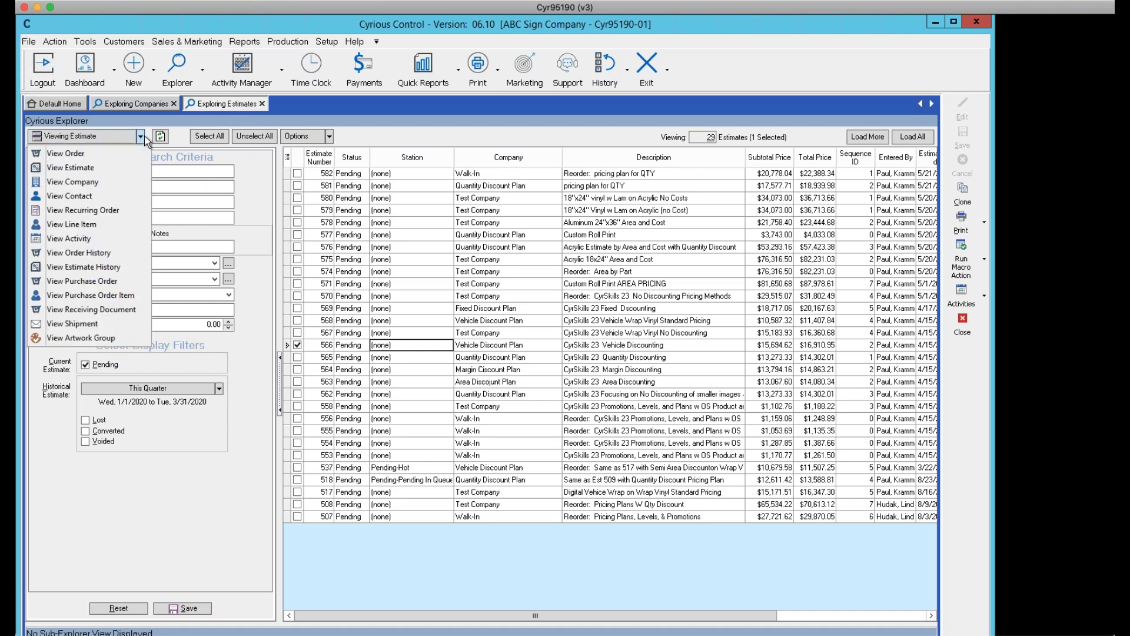
left_click(76, 155)
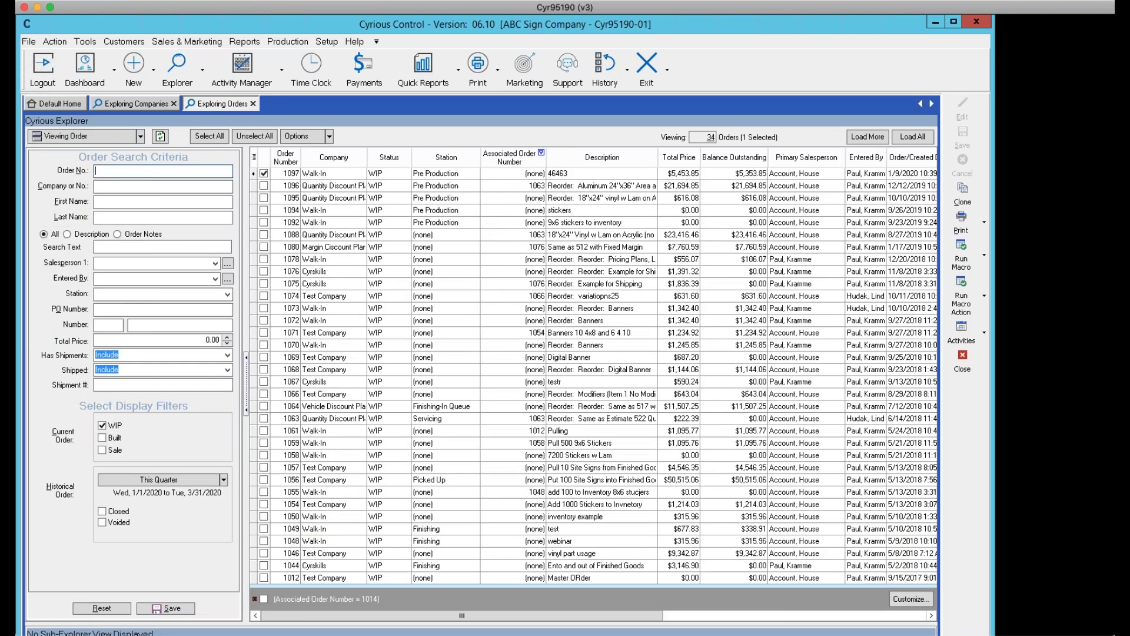
left_click(101, 425)
left_click(102, 437)
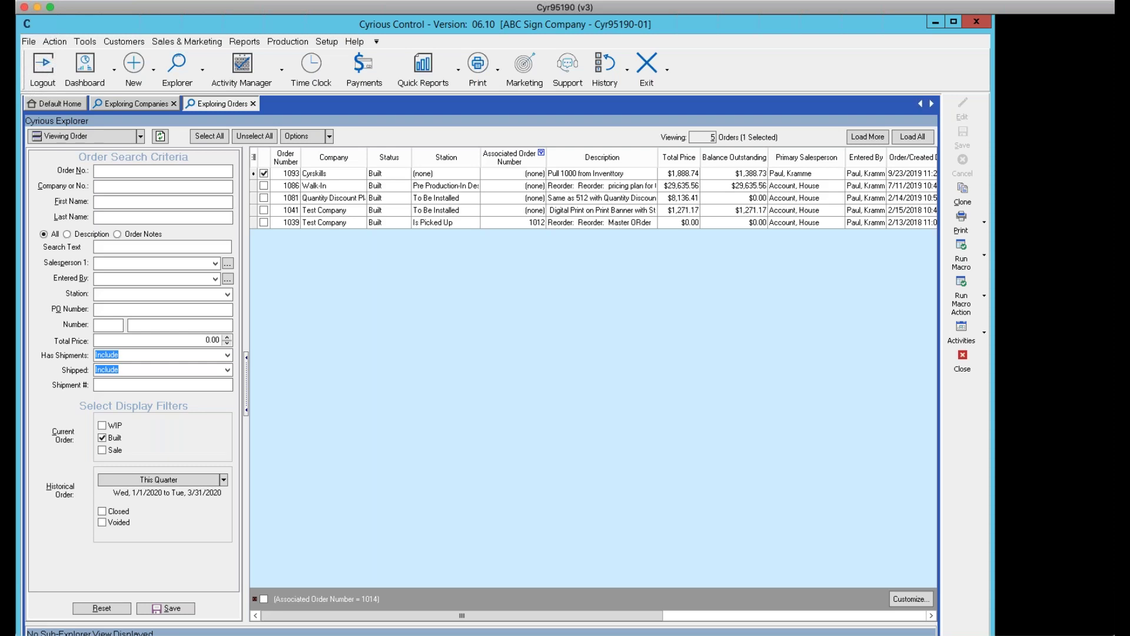
left_click(102, 450)
left_click(102, 438)
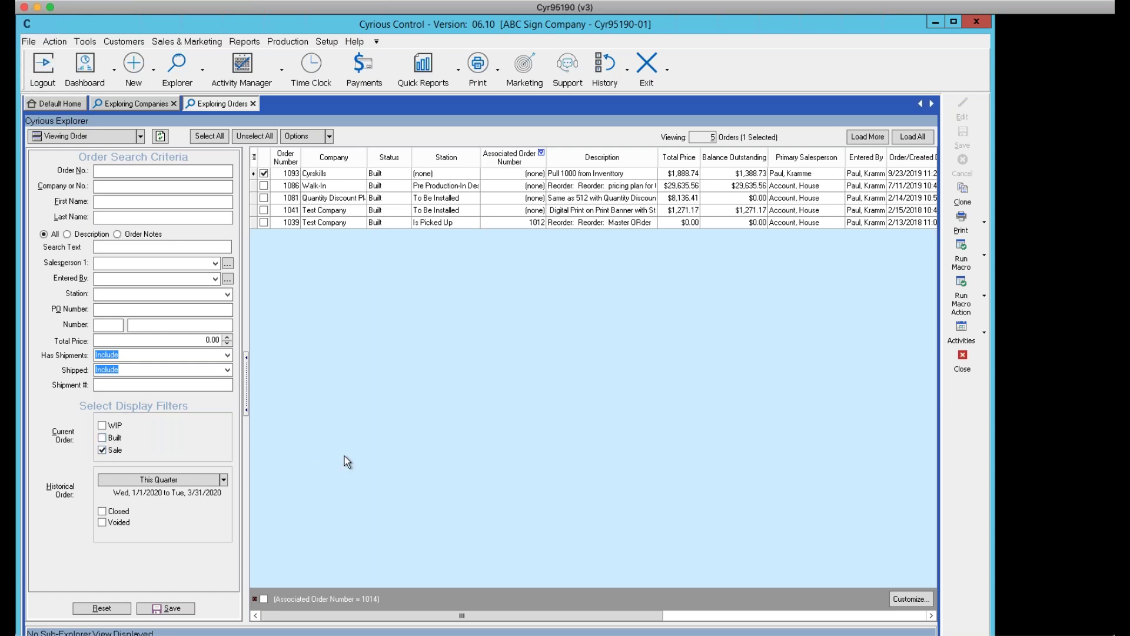
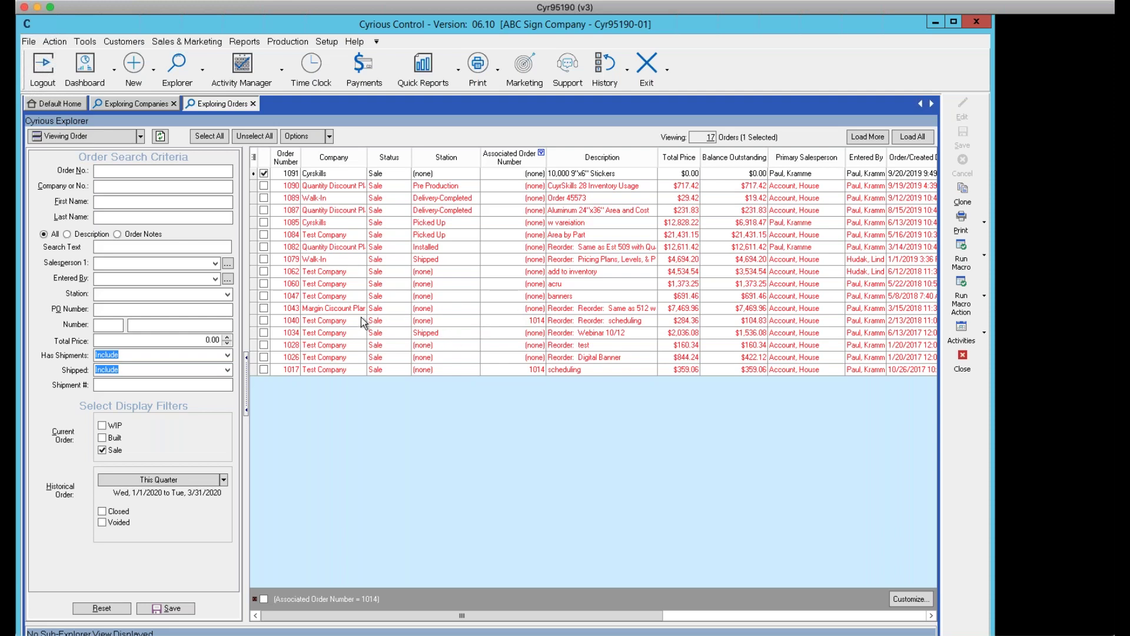
Open order 1040 in its own tab to view its items, then go back to Exploring Orders
left_click(292, 322)
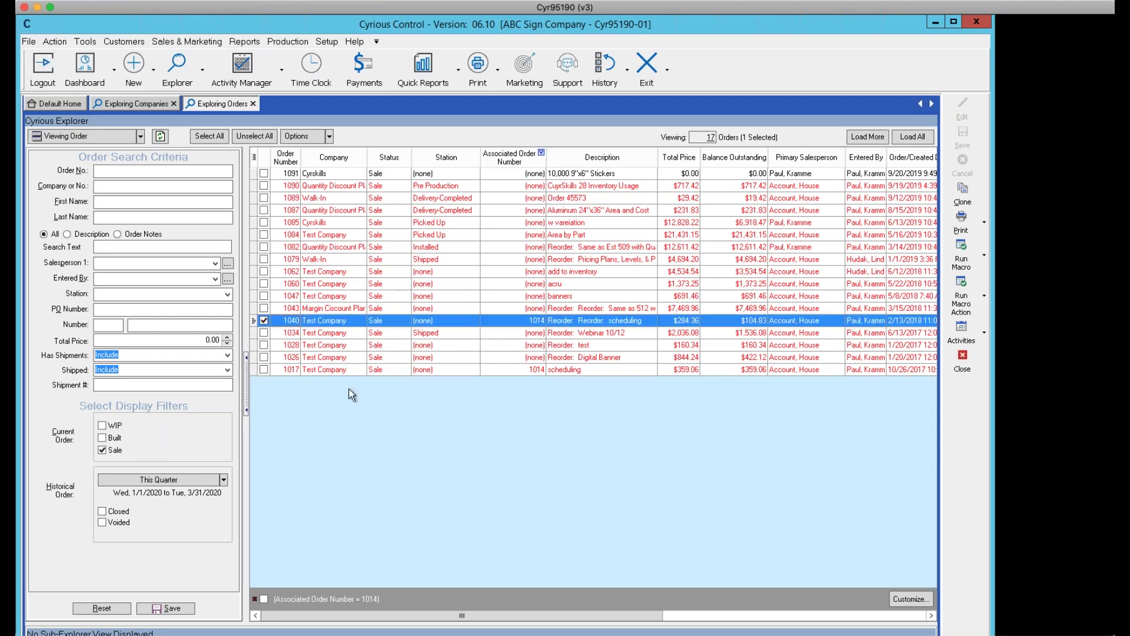
double_click(291, 321)
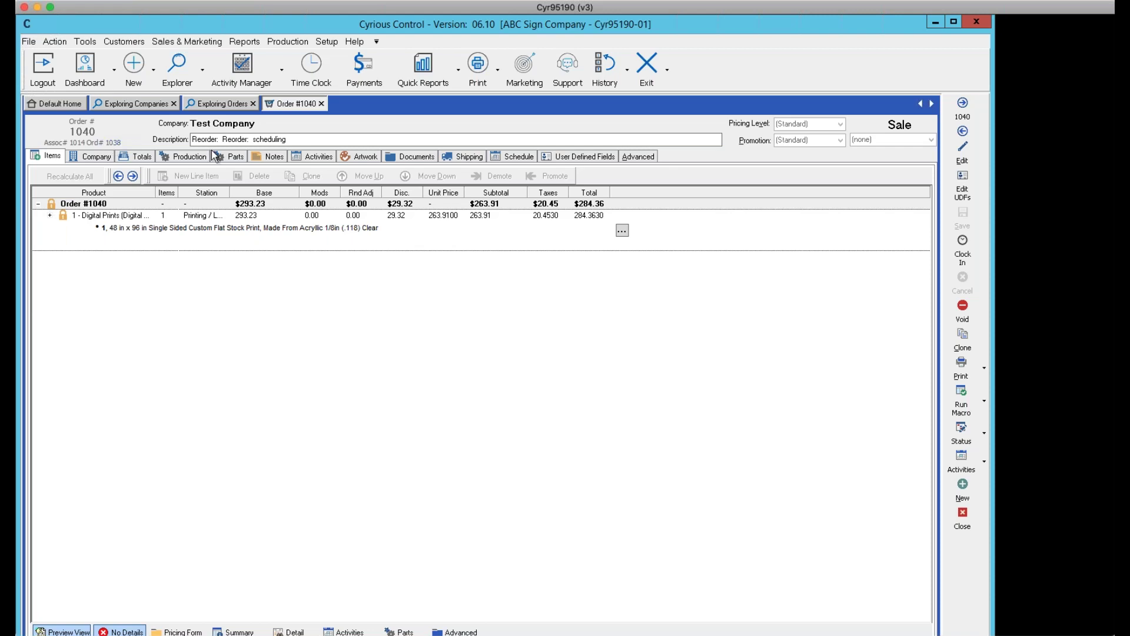
left_click(227, 109)
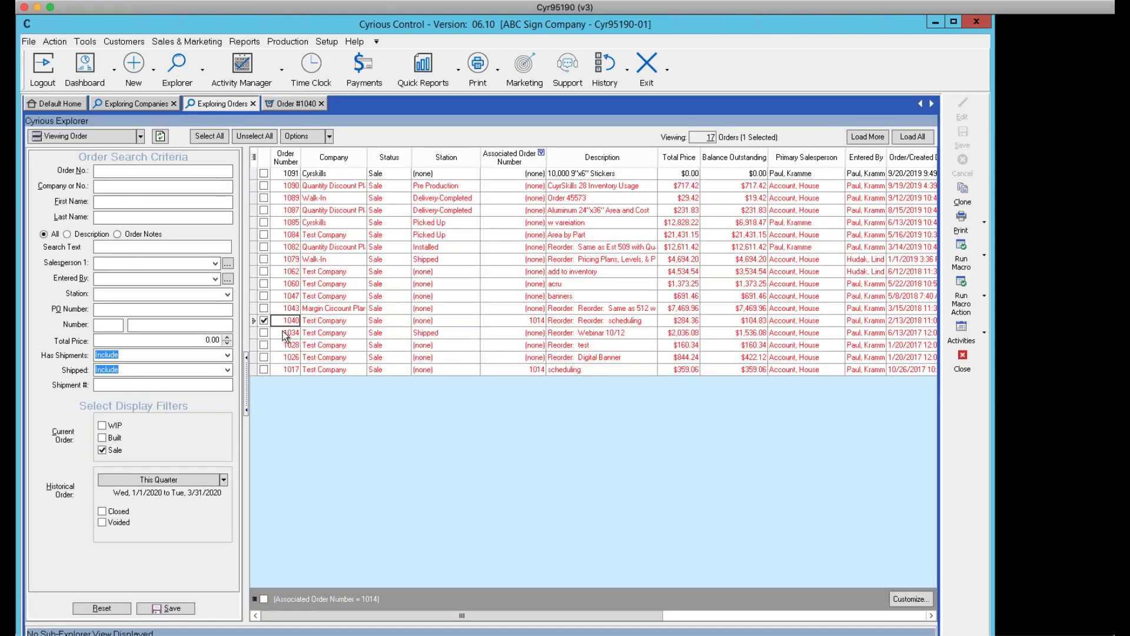
left_click(284, 369)
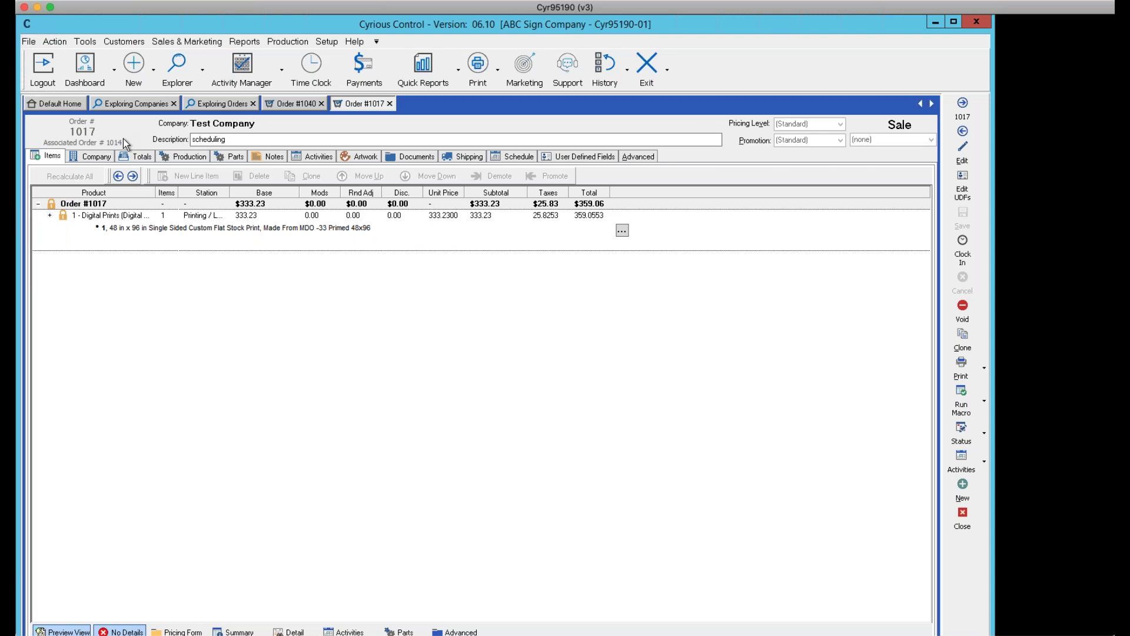
left_click(959, 520)
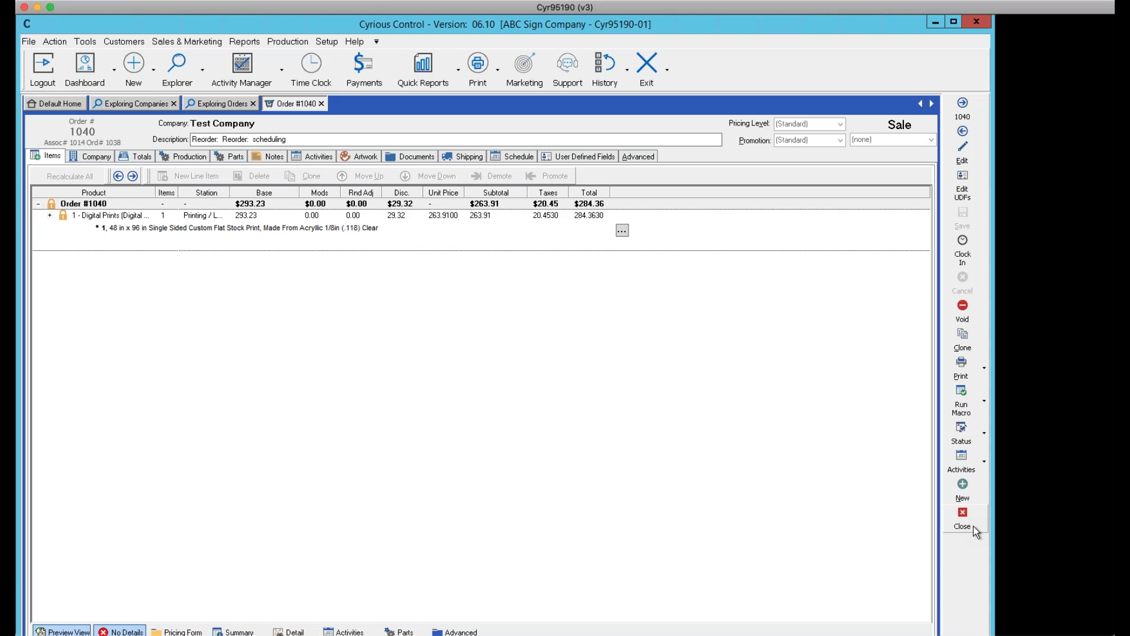
left_click(652, 381)
left_click(215, 104)
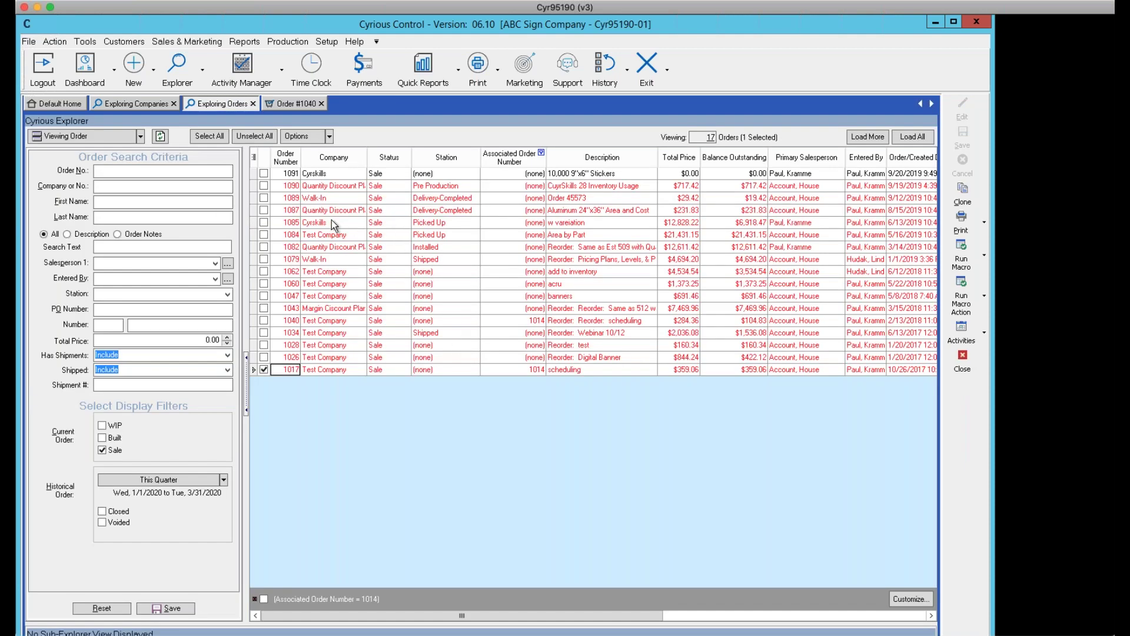
Open order 1085's Totals in edit mode and set its associated order to 1075
double_click(416, 224)
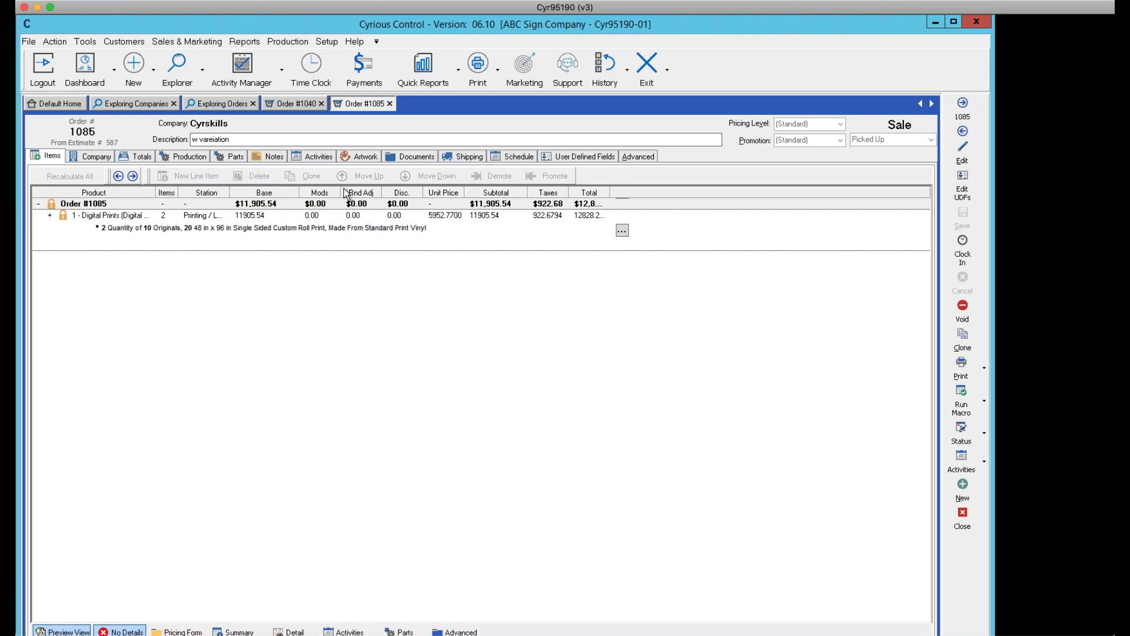
left_click(140, 158)
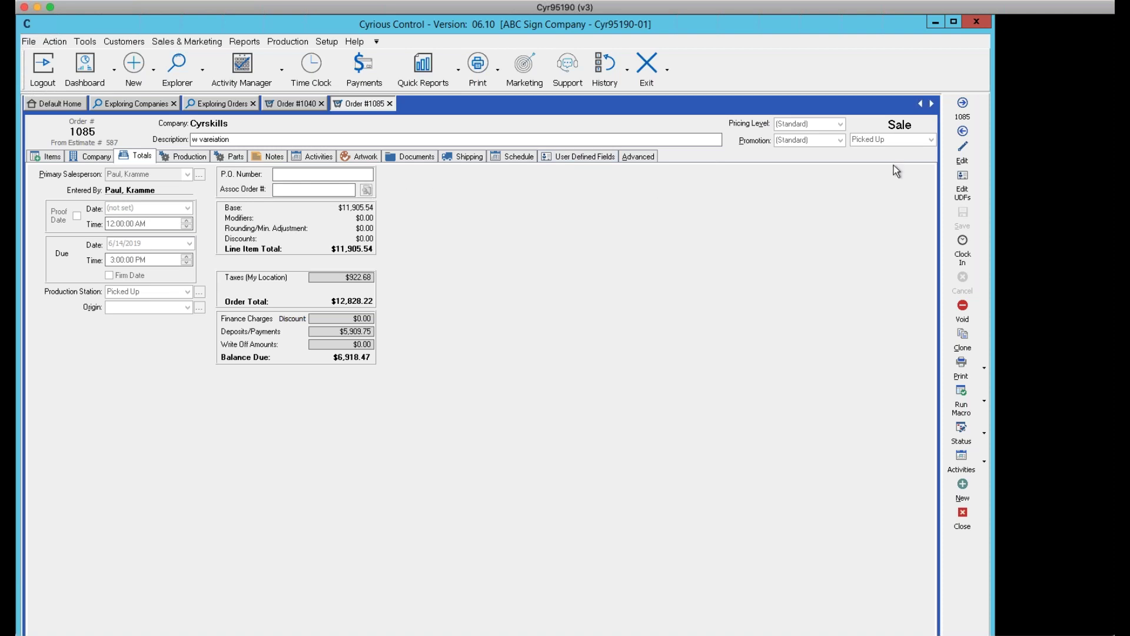
left_click(957, 146)
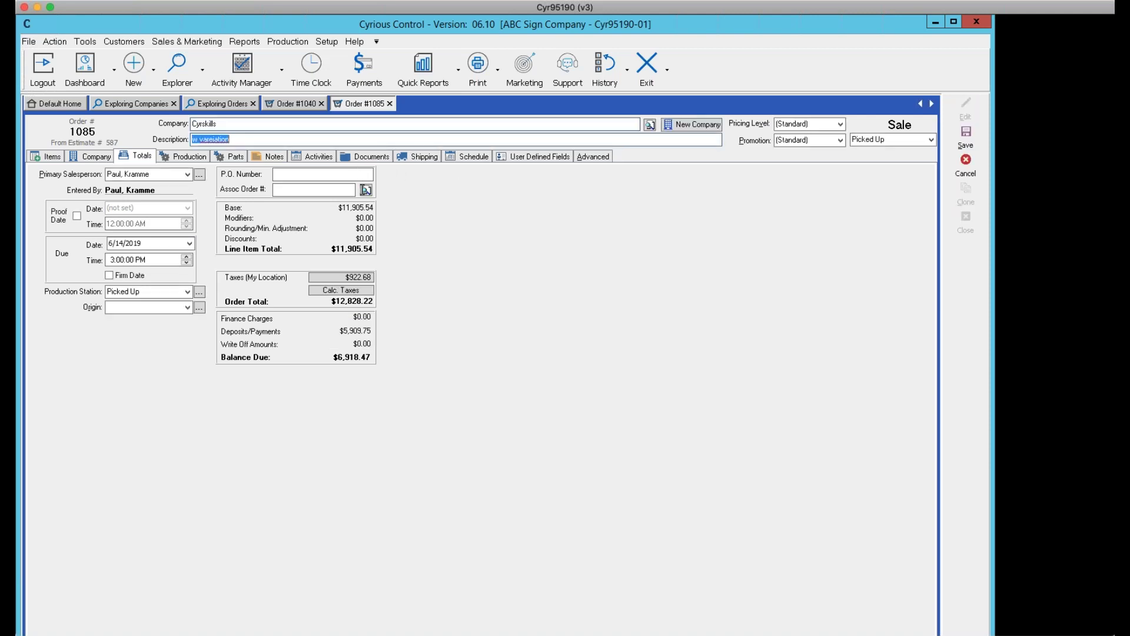
left_click(366, 189)
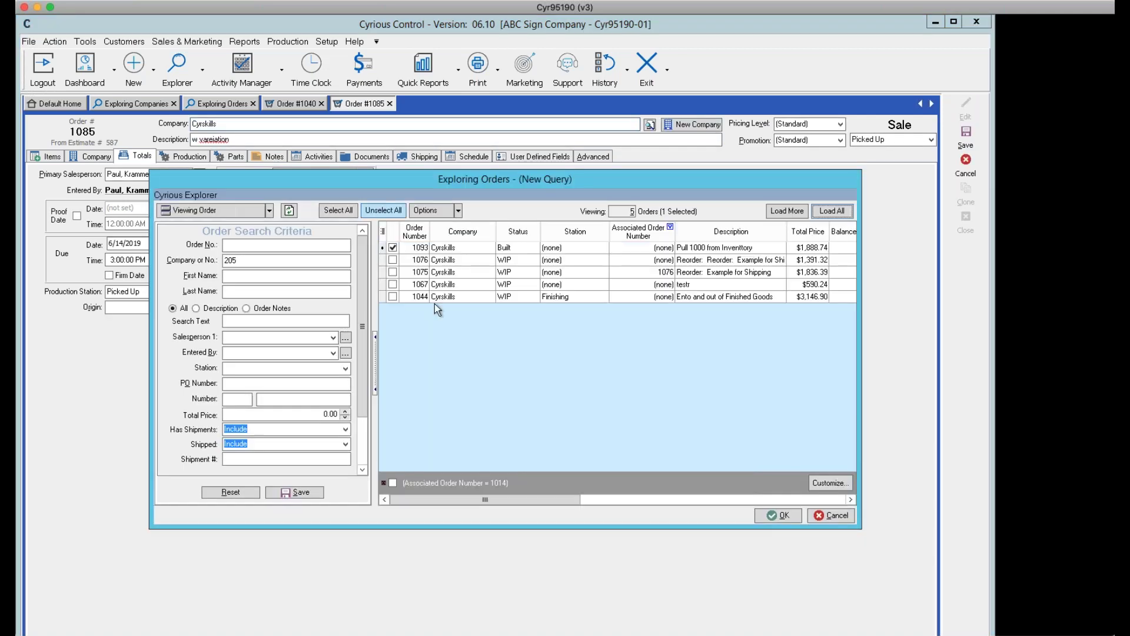
left_click(416, 273)
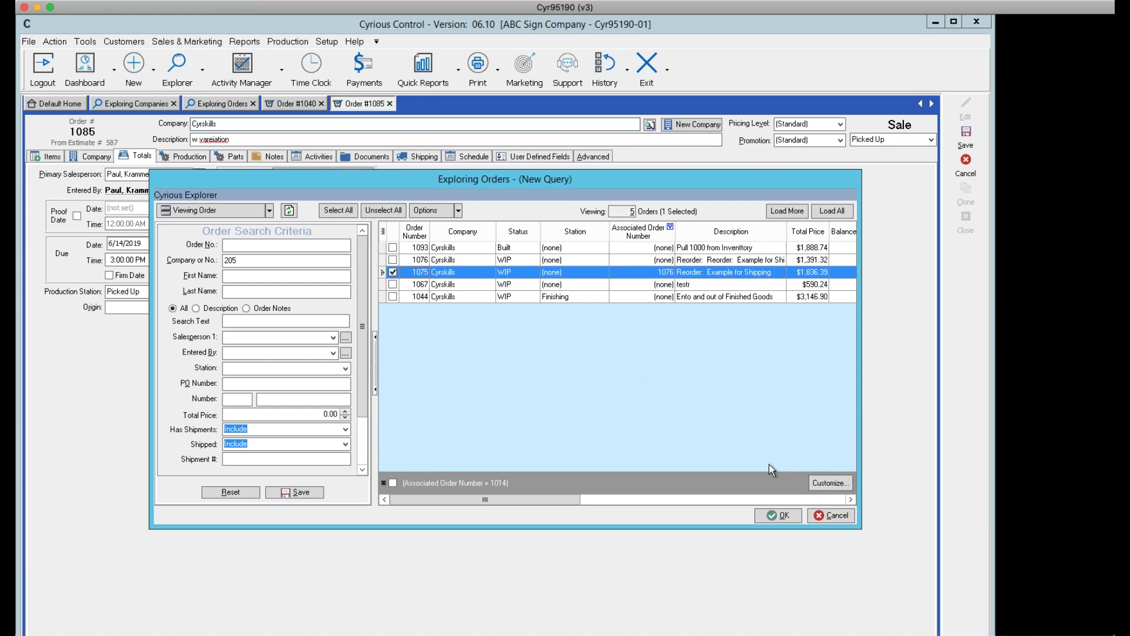
left_click(772, 515)
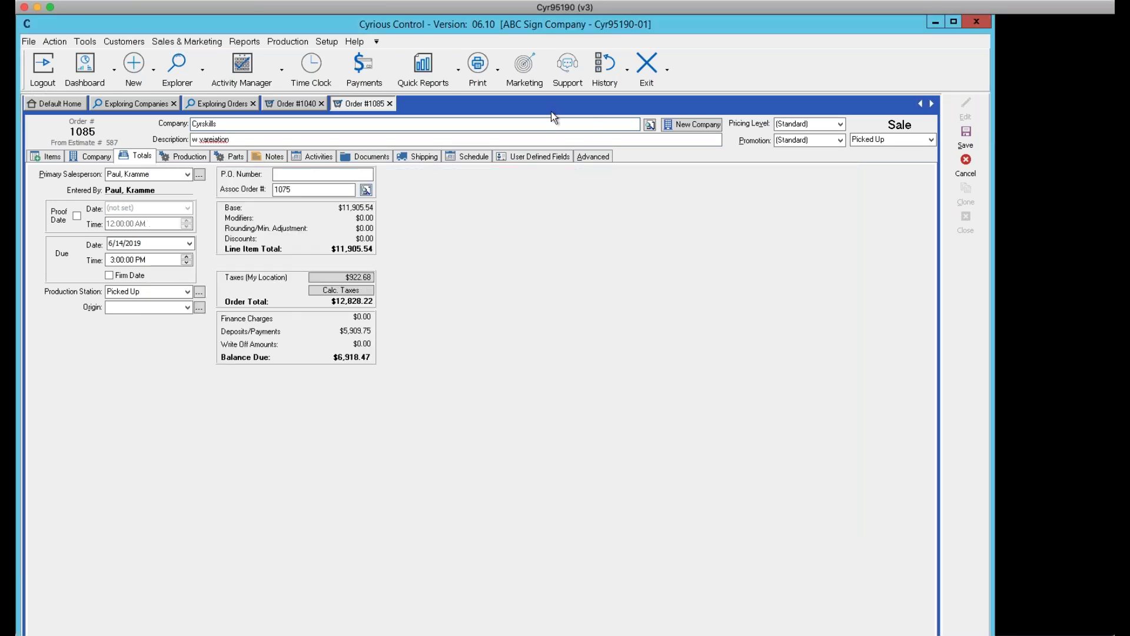
Save order 1085, accepting the back-date, entering reason 'S' and overriding the low-inventory warning
left_click(958, 146)
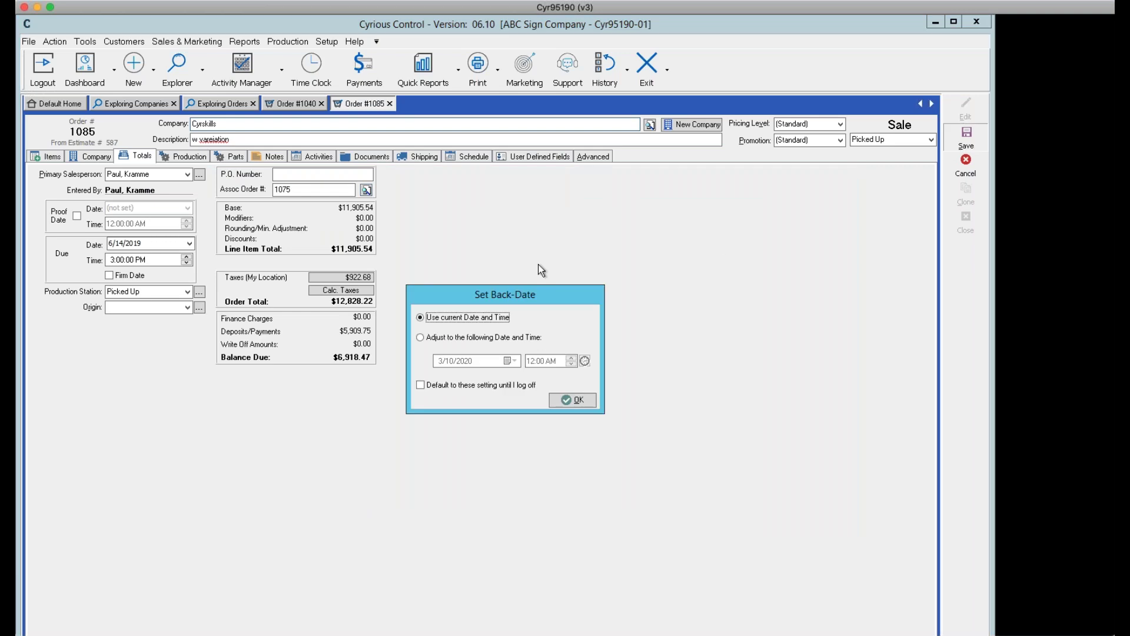
left_click(437, 337)
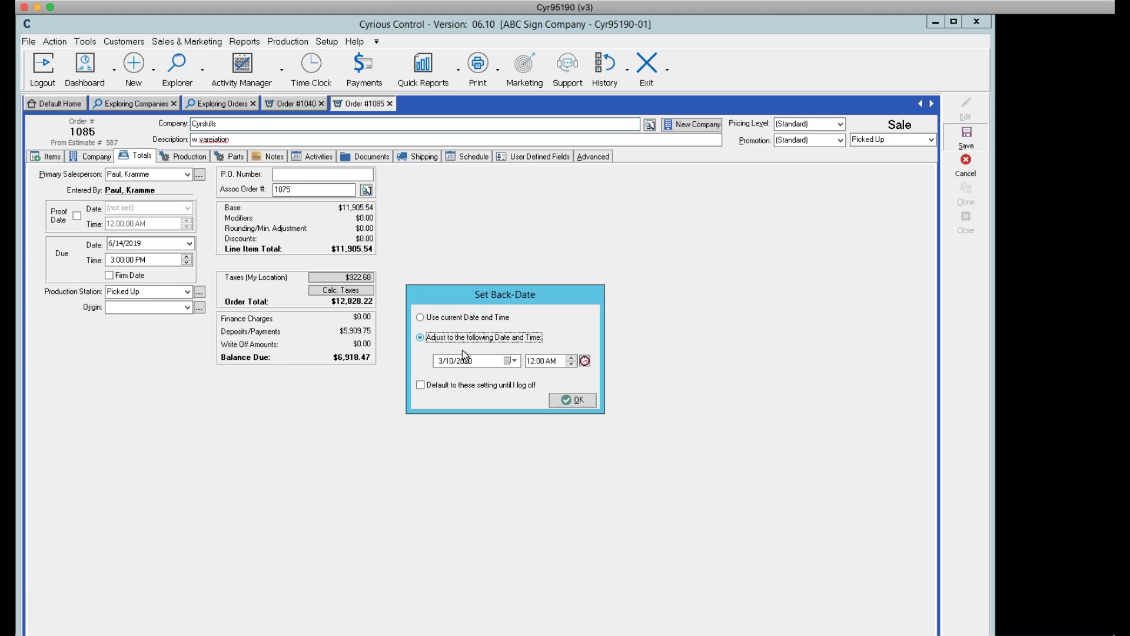
left_click(570, 401)
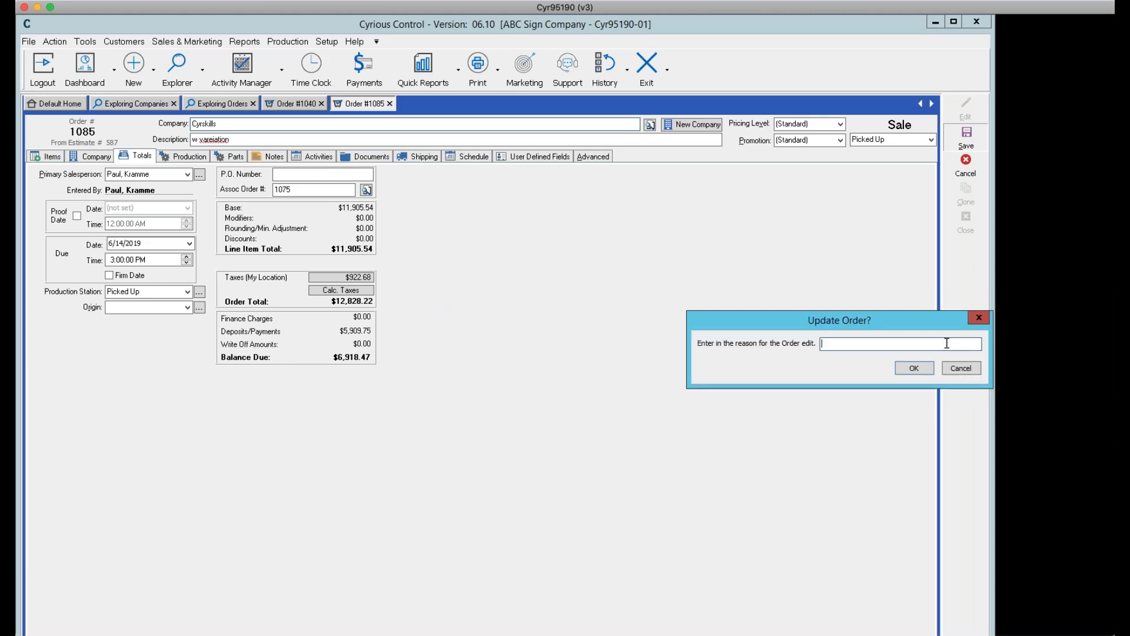
type("S")
key("Return")
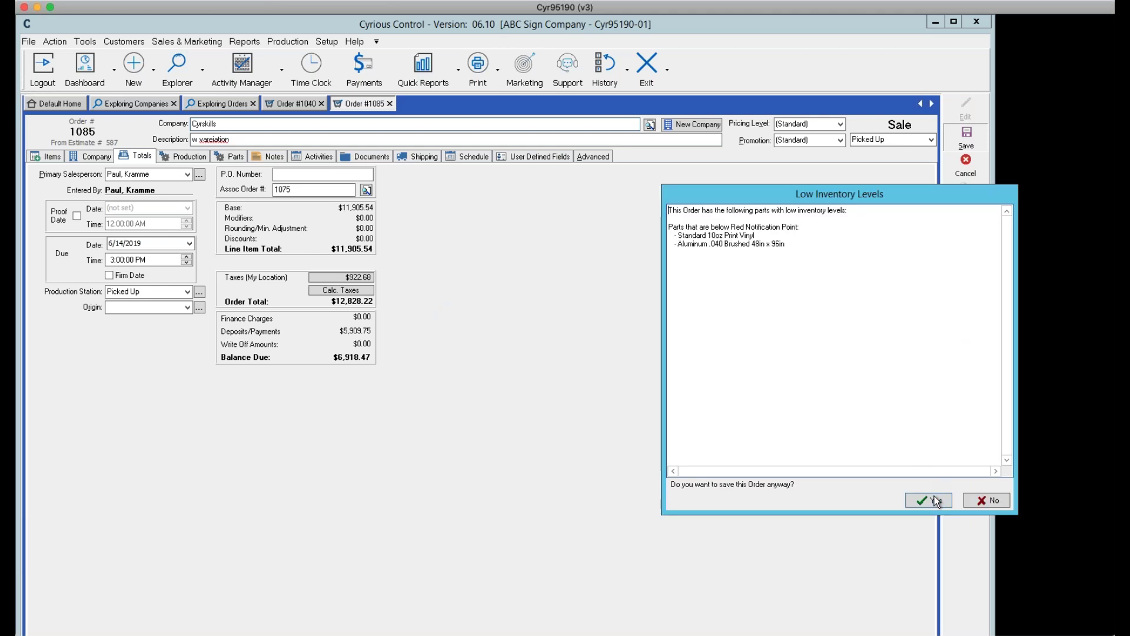
key("Return")
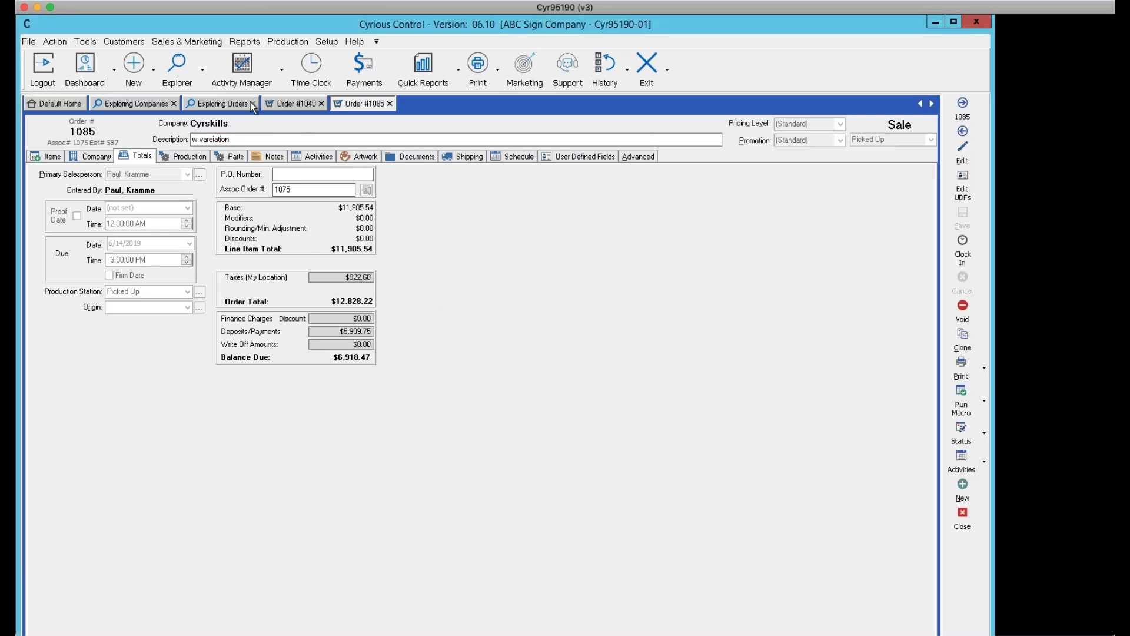
left_click(231, 104)
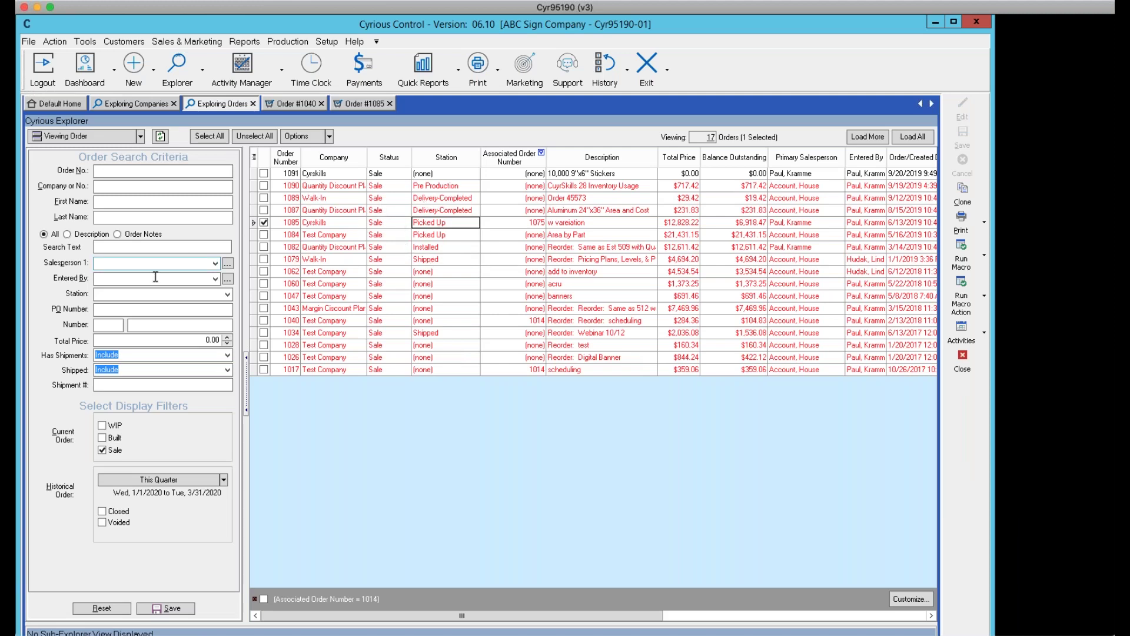
Tick the WIP filter and untick Sale so the list shows the 34 WIP orders
left_click(103, 425)
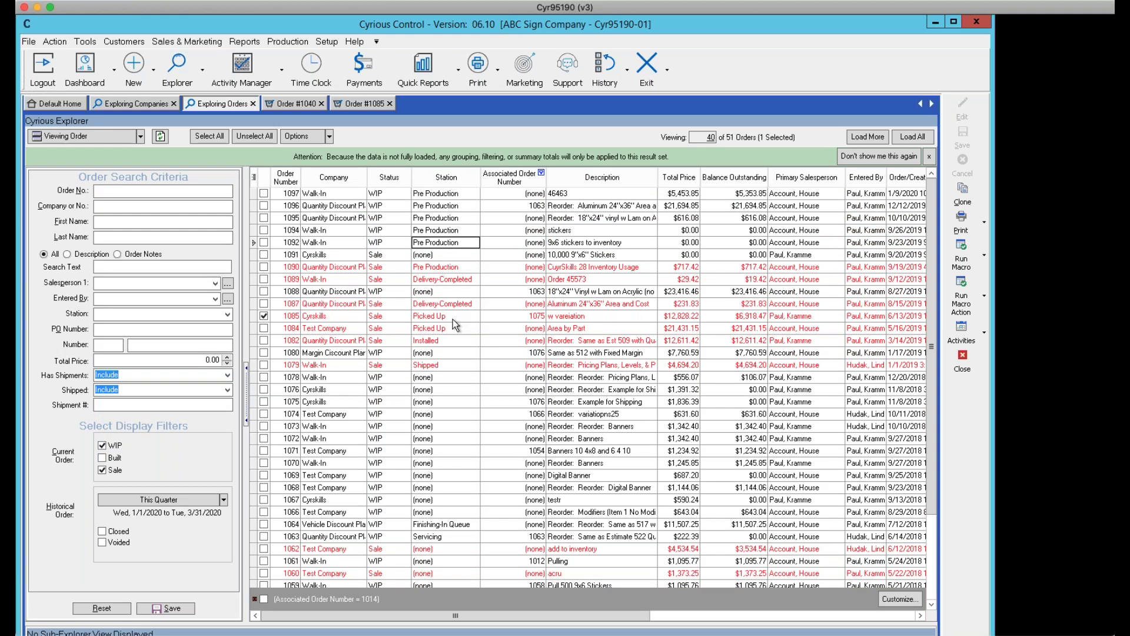
left_click(103, 470)
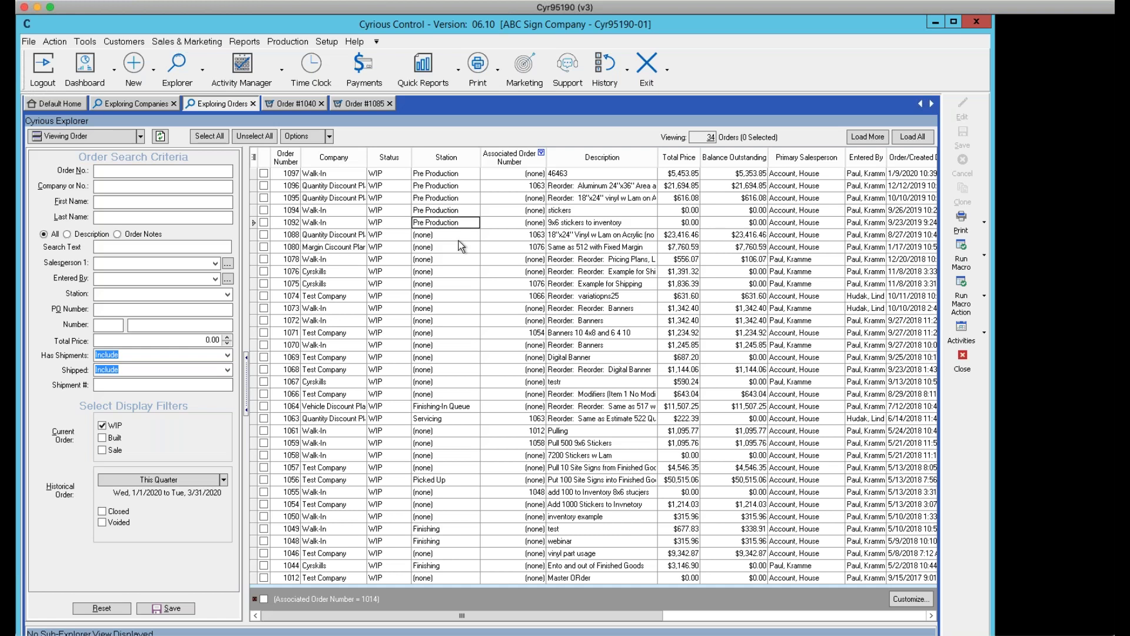
Close the orders explorer and the order 1085 tab
left_click(959, 361)
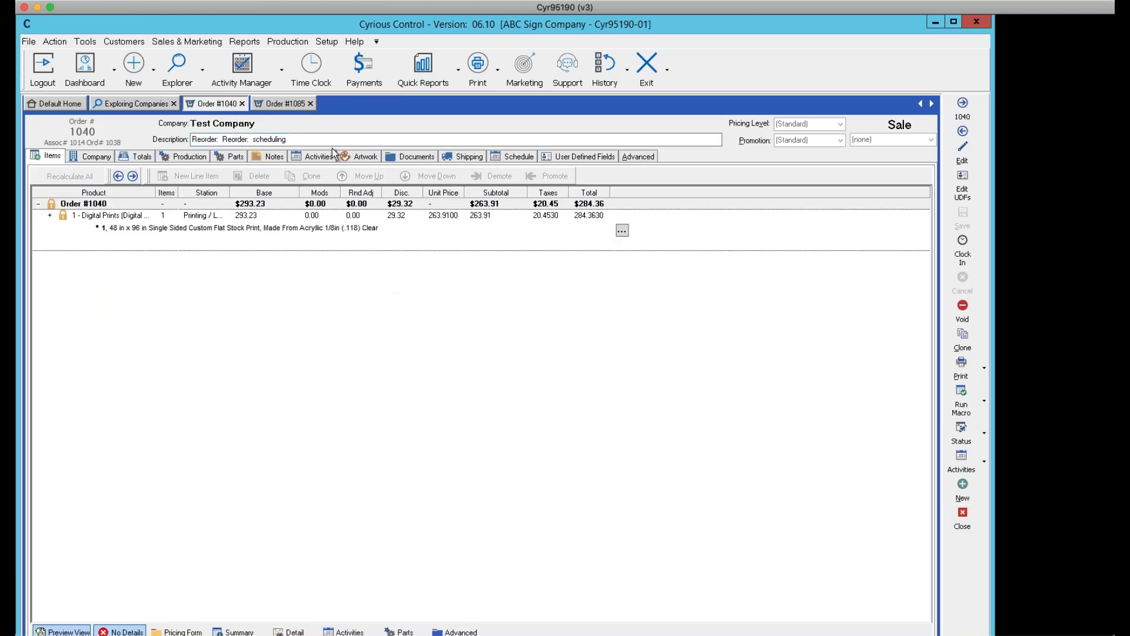
left_click(288, 104)
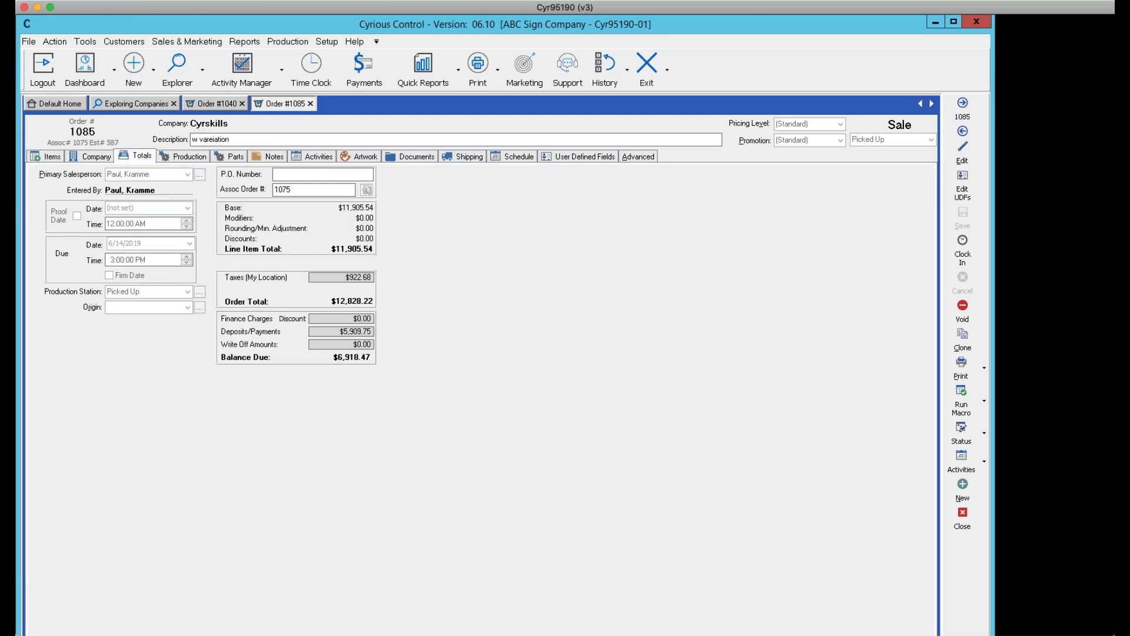
left_click(962, 513)
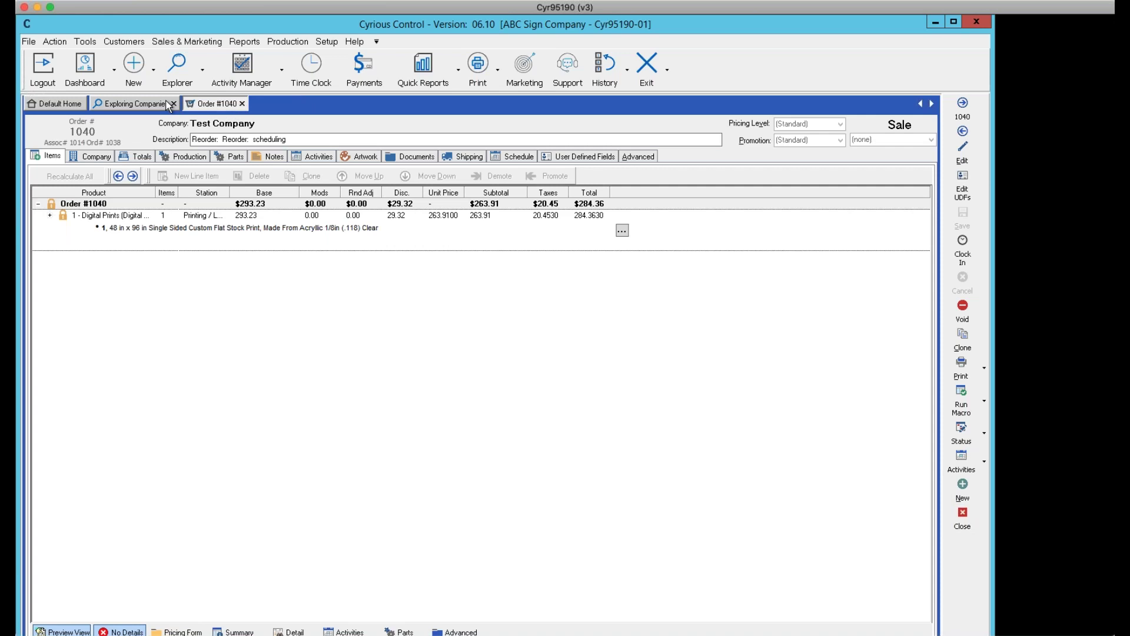
Switch the company explorer to View Order, listing the Cyrskills WIP orders
left_click(135, 104)
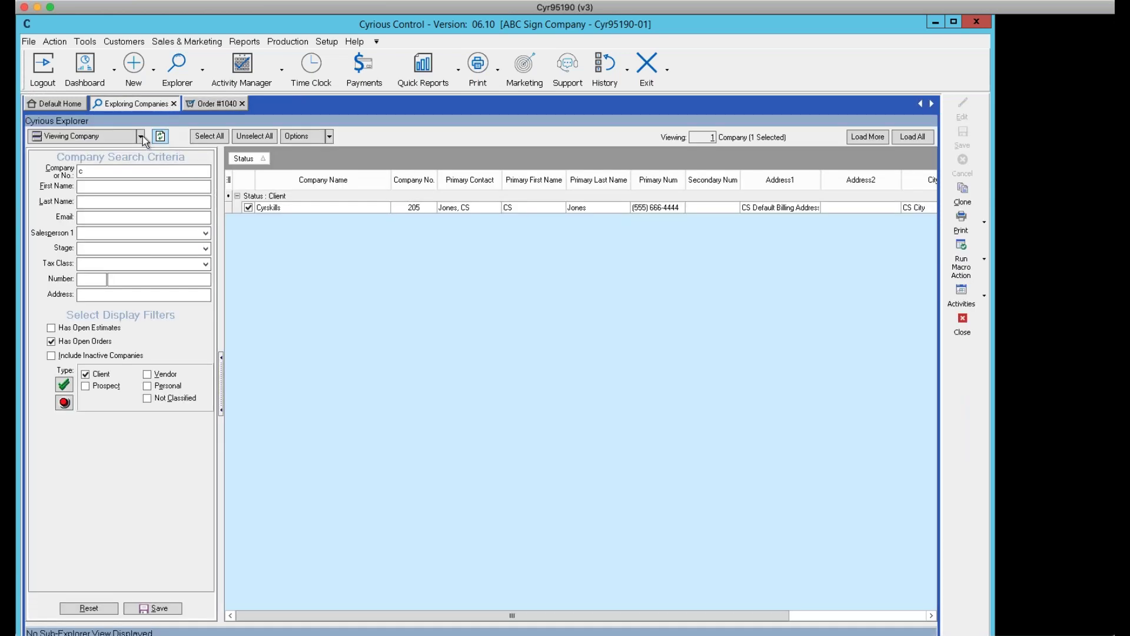
left_click(141, 136)
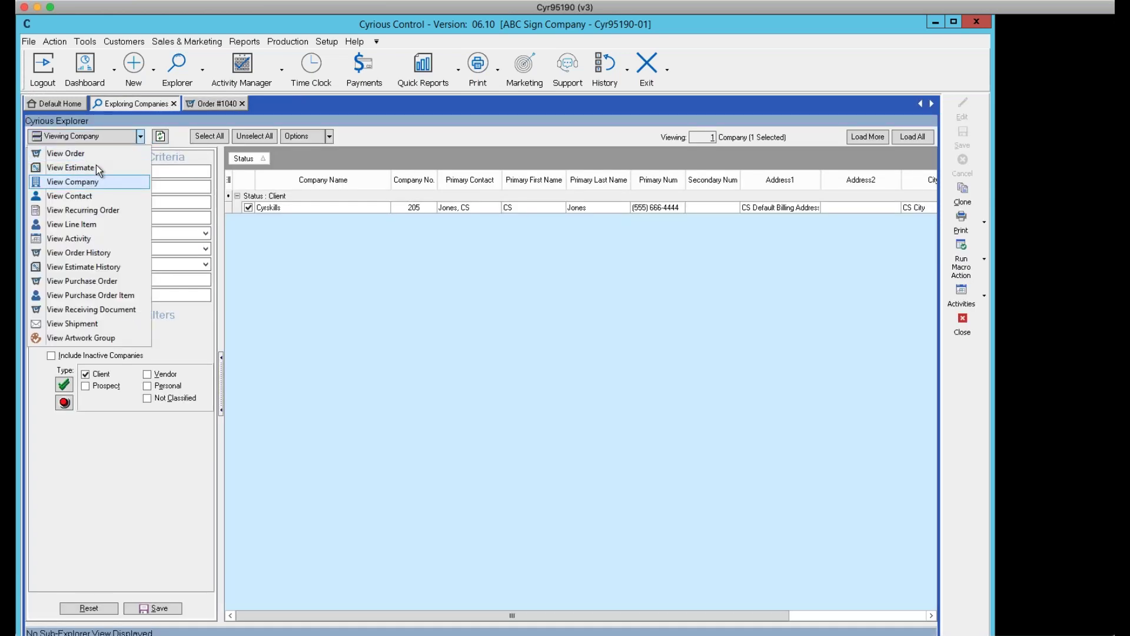
left_click(97, 154)
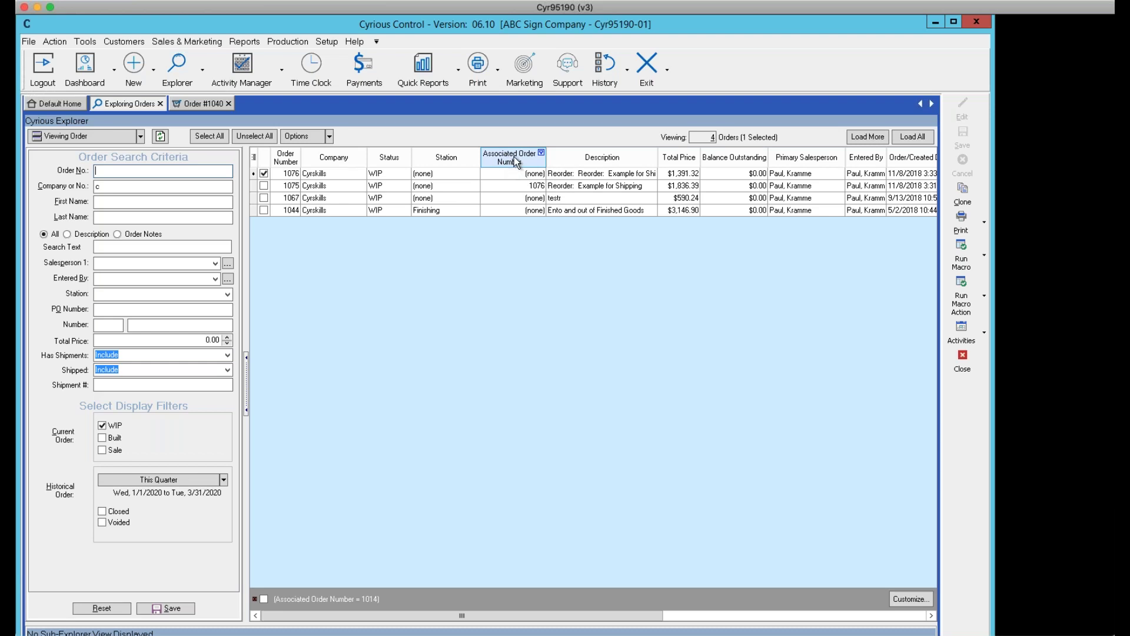
Remove the Associated Order Number column and move Description to sit just before Total Price
left_click_drag(514, 156, 571, 93)
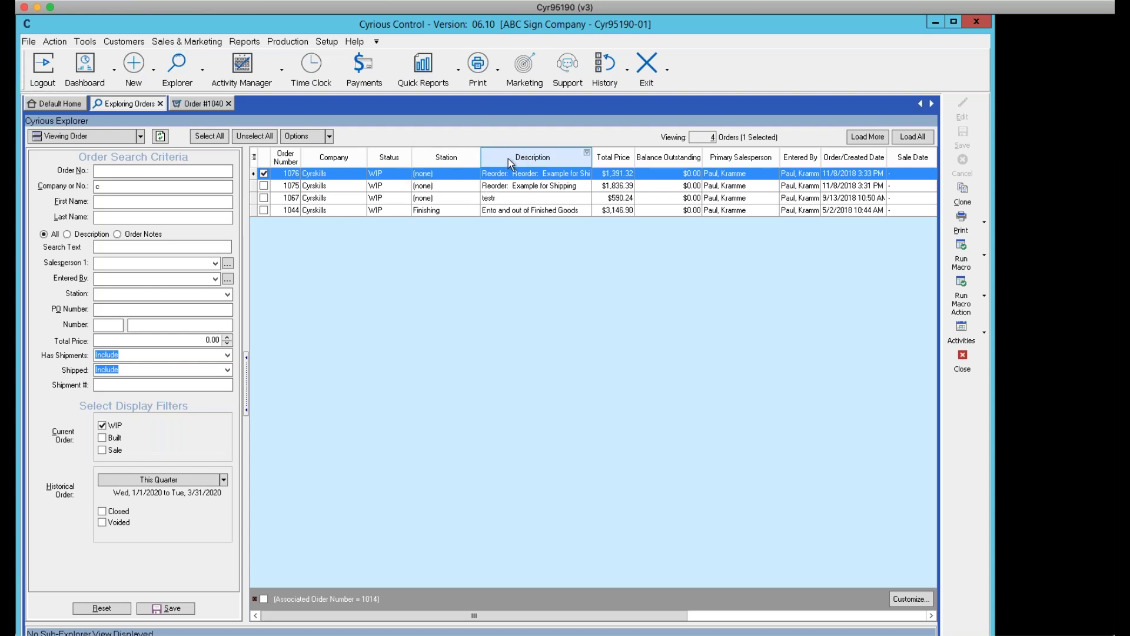
left_click_drag(508, 158, 372, 158)
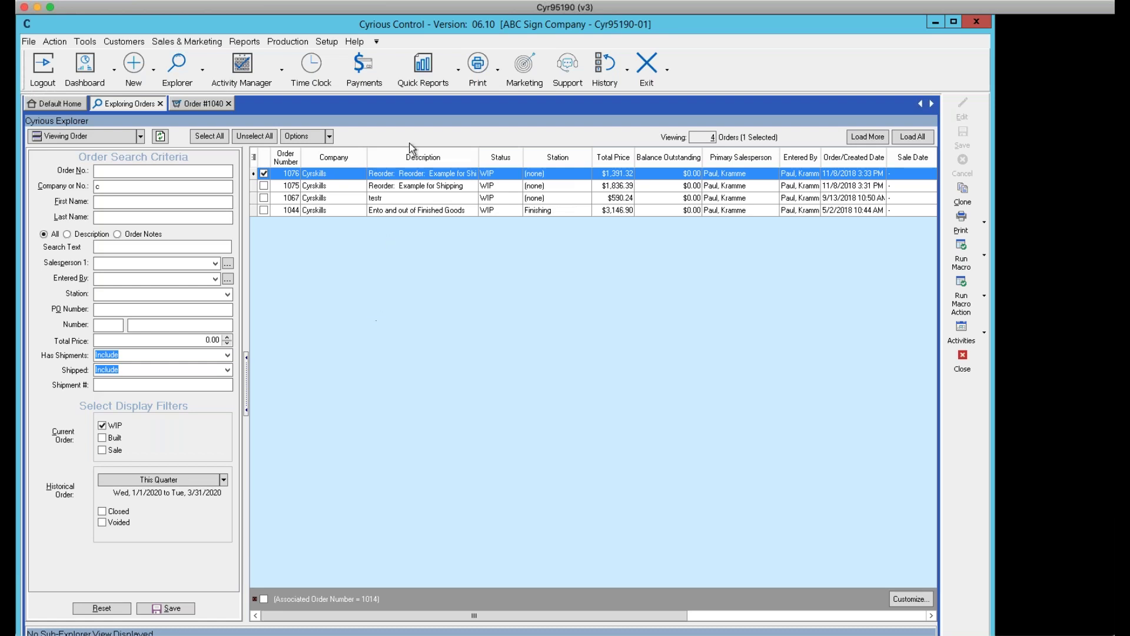
left_click_drag(417, 157, 618, 163)
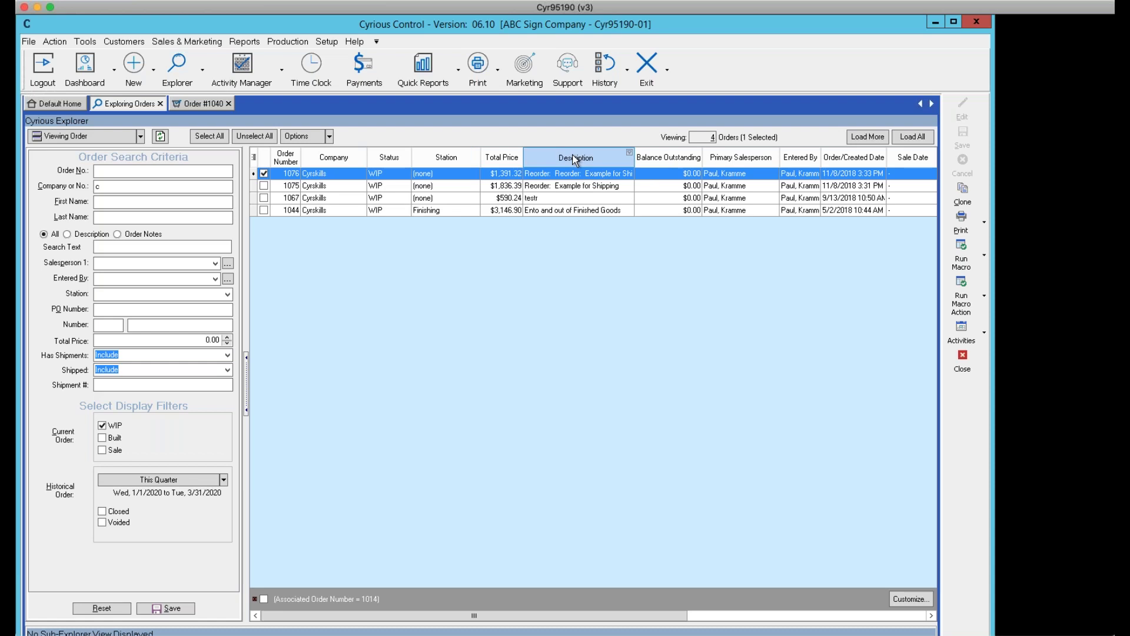
left_click_drag(519, 157, 623, 160)
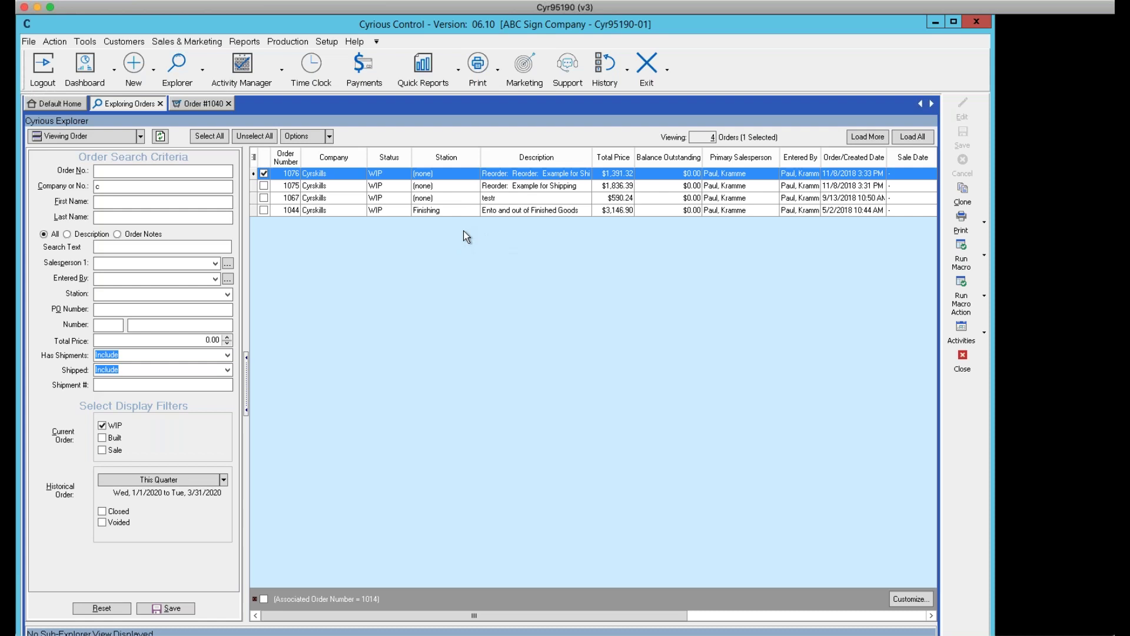
Open the context menu on the Description column header of the orders grid
mouse_move(475, 158)
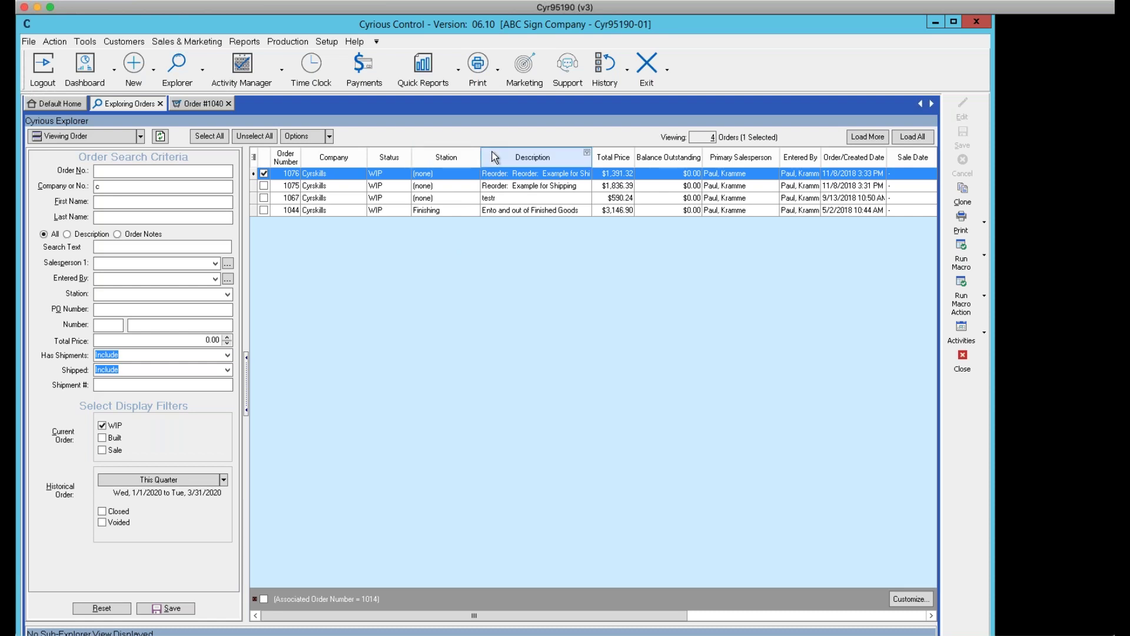
right_click(493, 158)
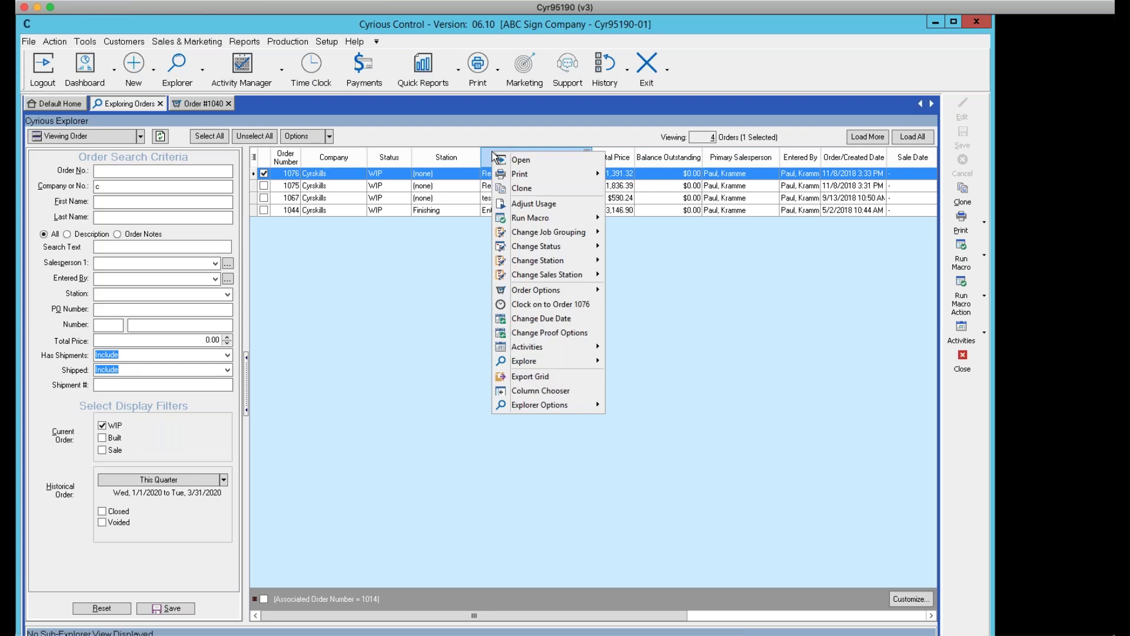
Use the Column Chooser to put Associated Order Number back between Station and Description
left_click(536, 392)
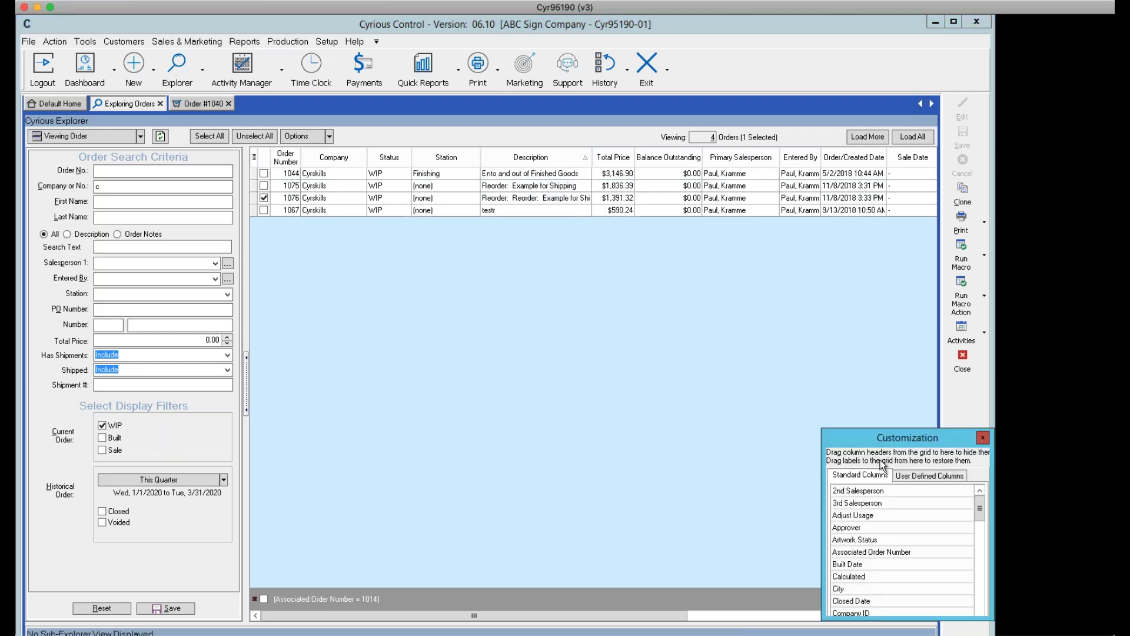
left_click_drag(852, 433, 529, 238)
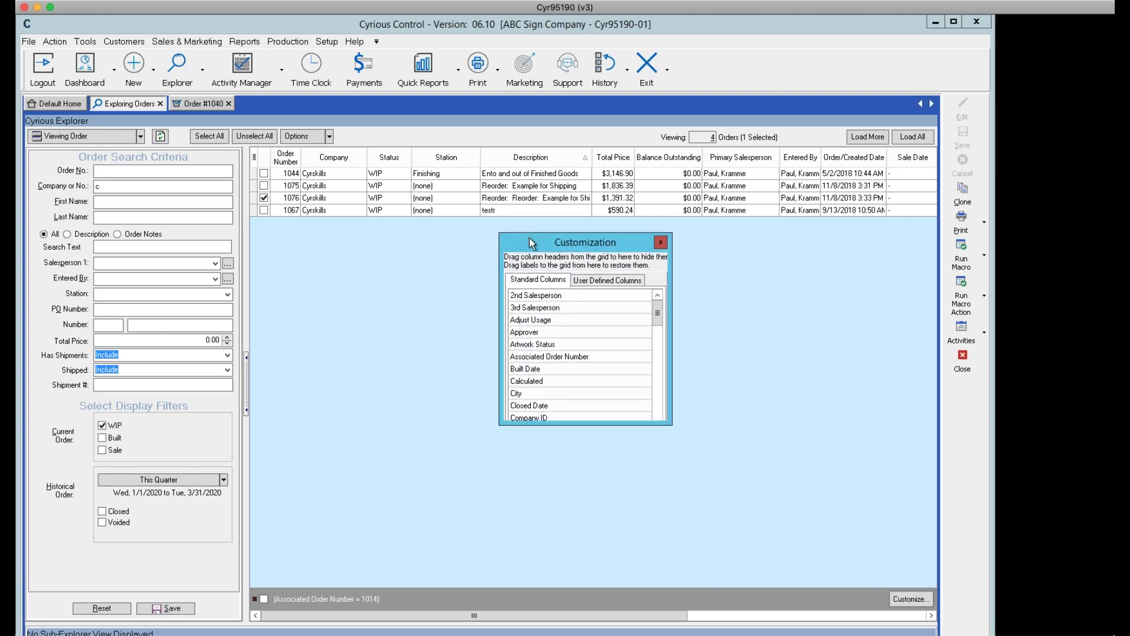
left_click(546, 356)
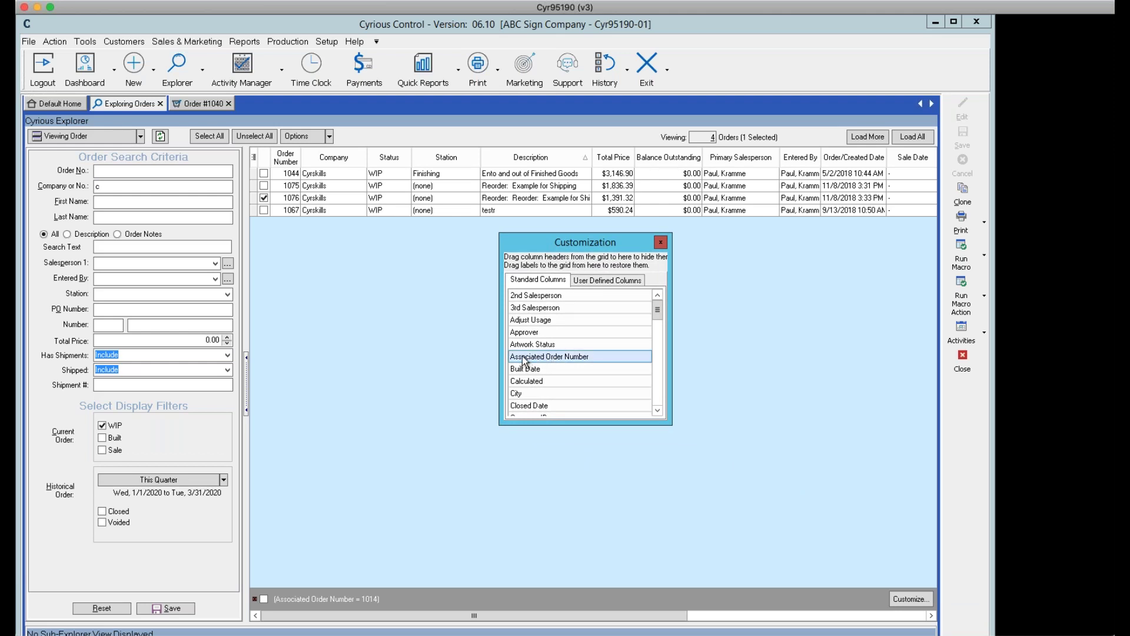
left_click_drag(524, 360, 496, 163)
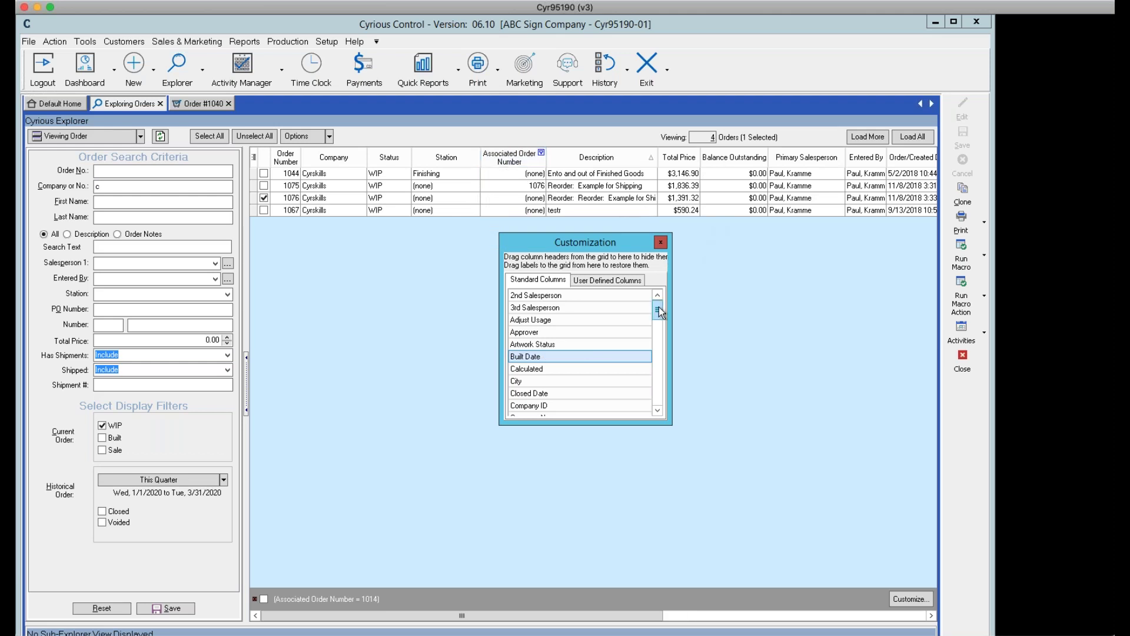
left_click_drag(658, 307, 651, 419)
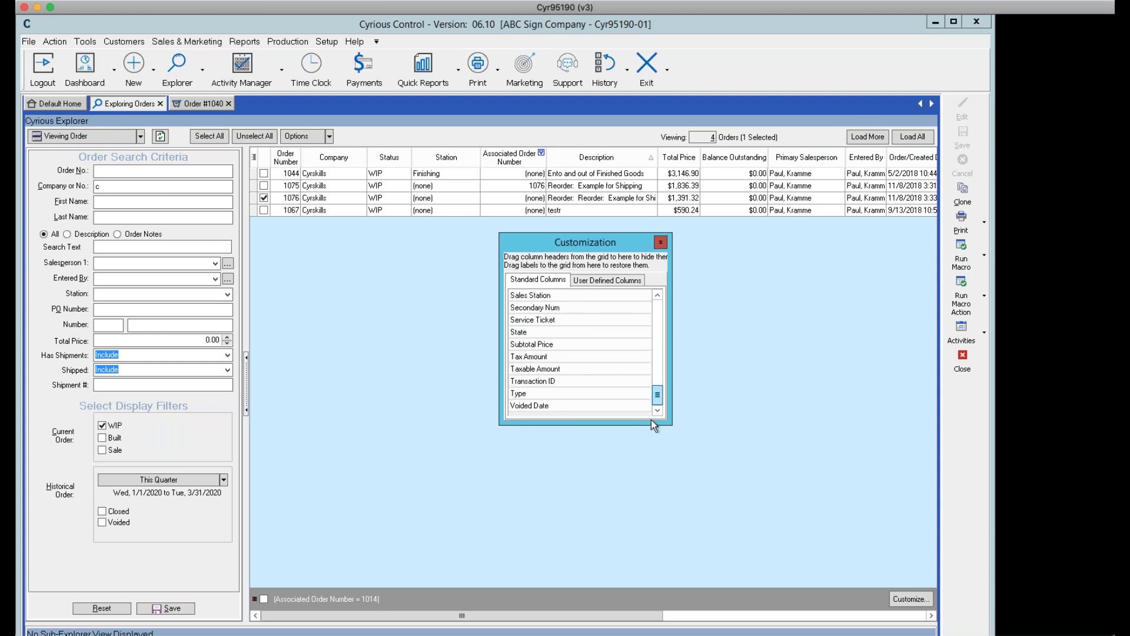
left_click(660, 242)
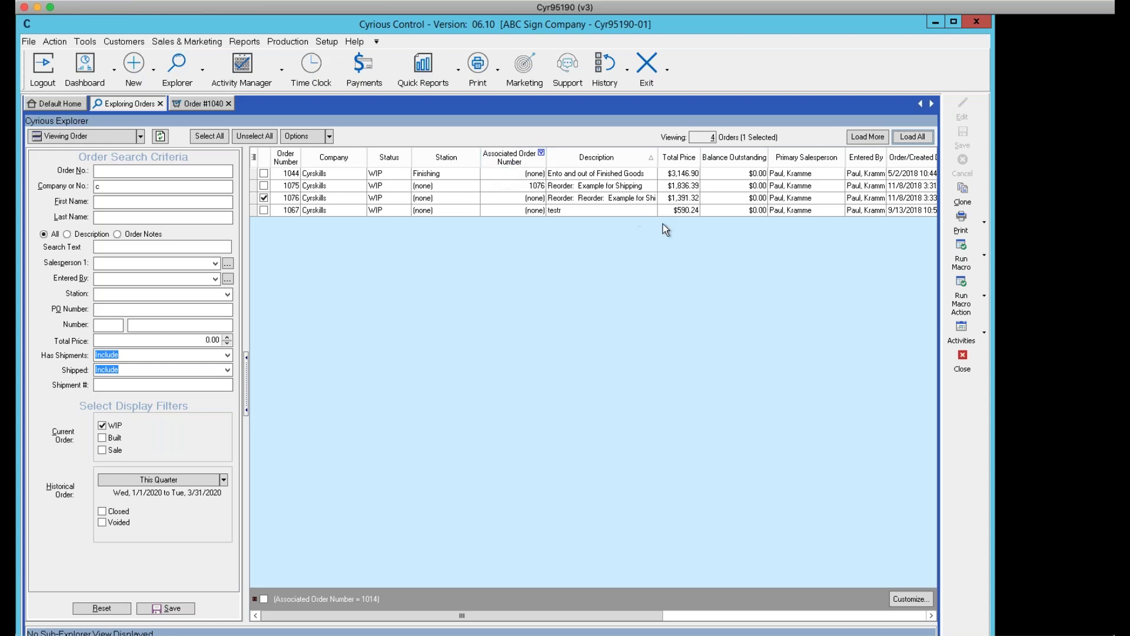
Close the Exploring Orders and Order #1040 tabs and show the Explorer choices
left_click(960, 360)
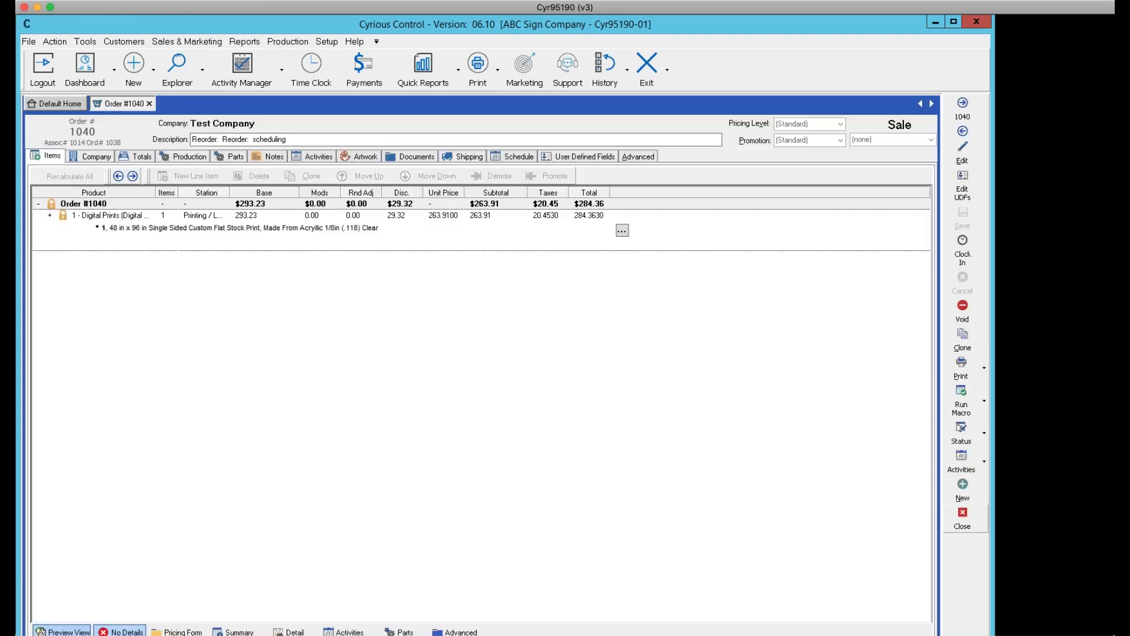
left_click(962, 514)
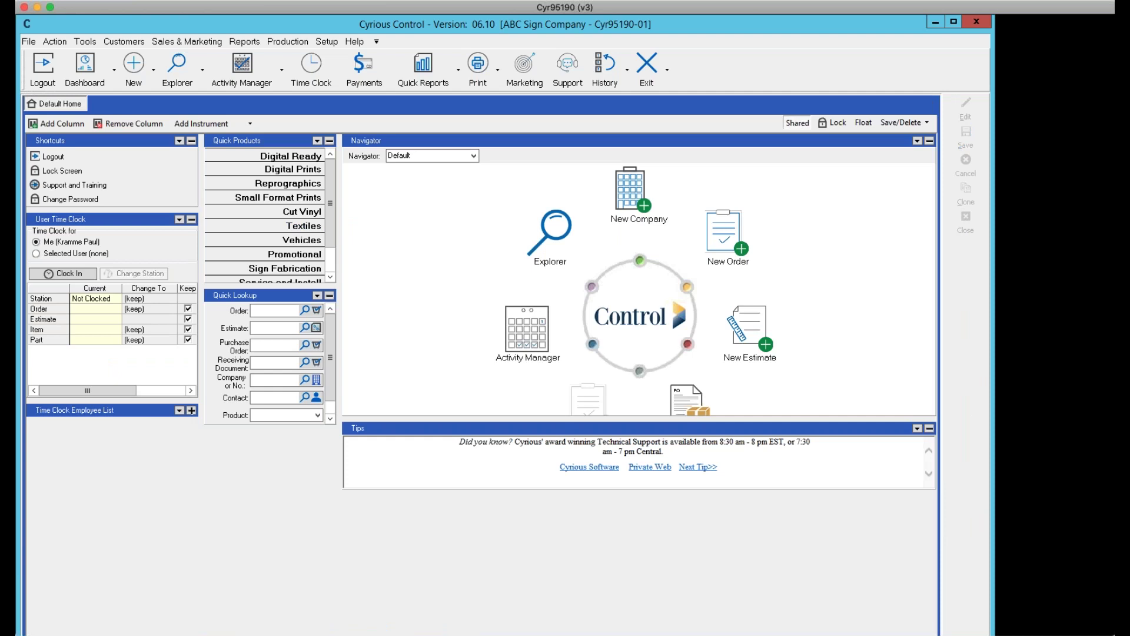
left_click(203, 74)
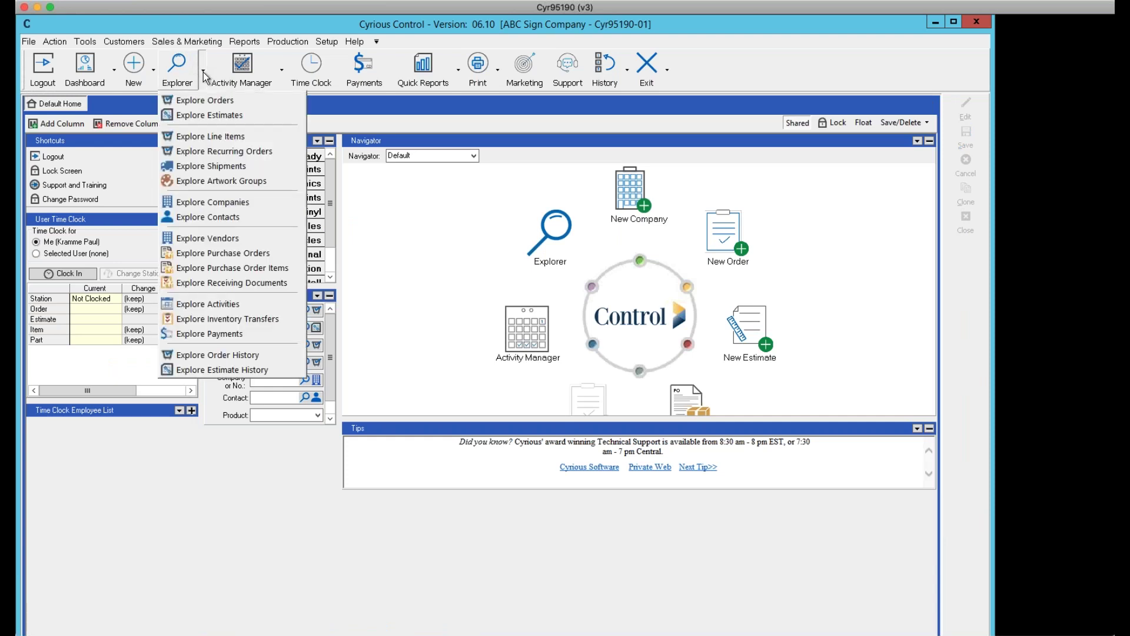
Start a new order search showing the 17 Sale-status orders instead of WIP
left_click(209, 102)
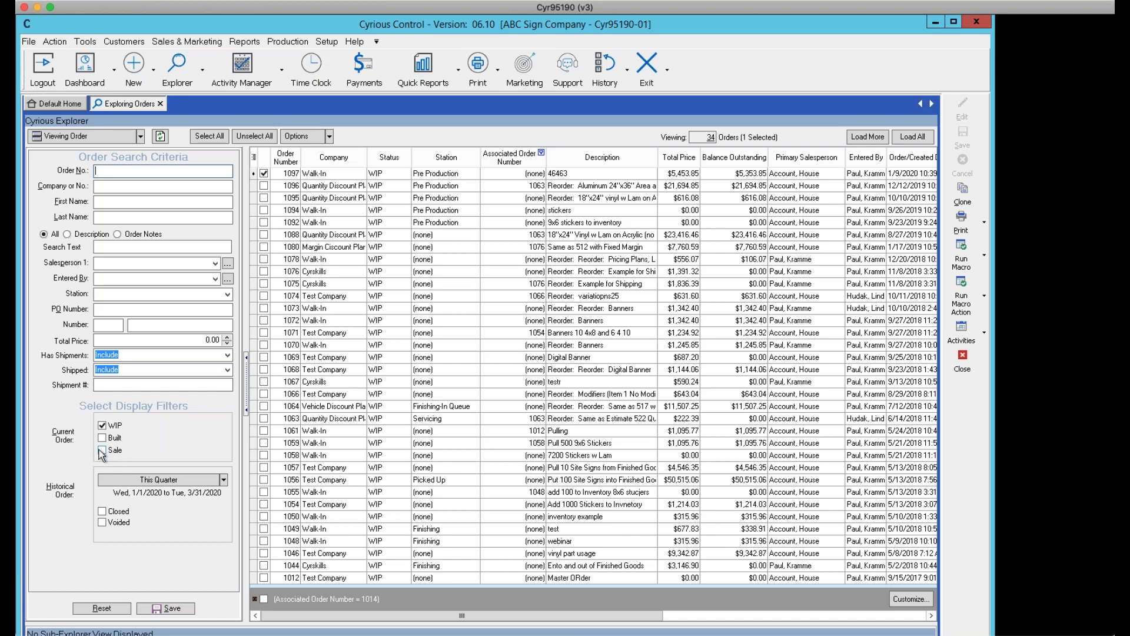
left_click(102, 452)
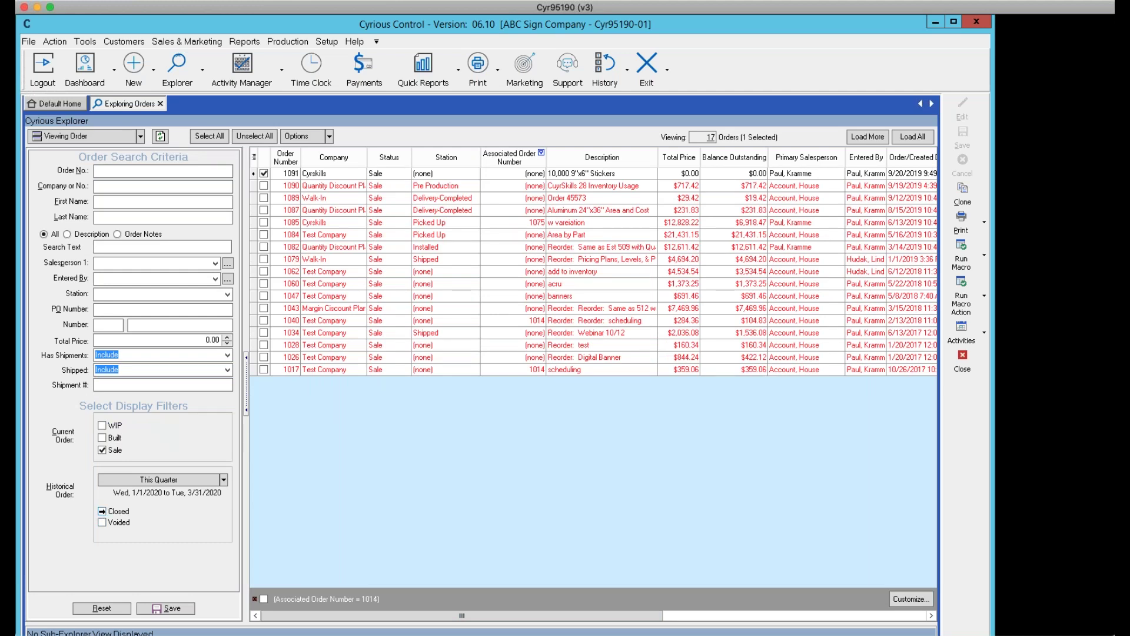
Include closed orders from This Year (1/1/2020–12/31/2020) and refresh the results
left_click(102, 511)
left_click(223, 480)
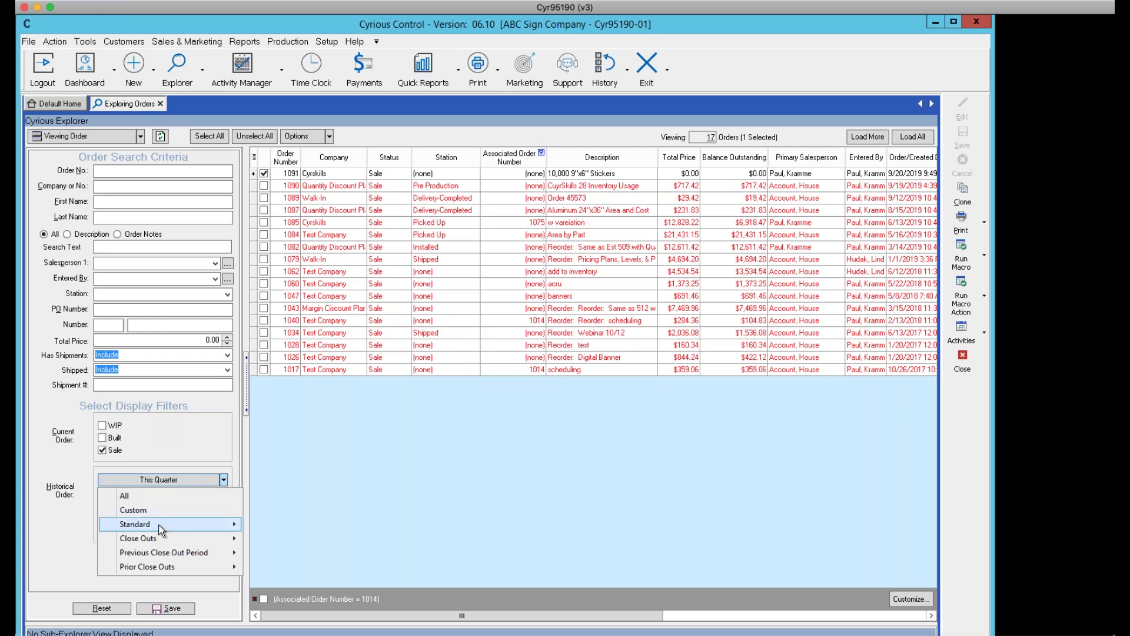
mouse_move(141, 526)
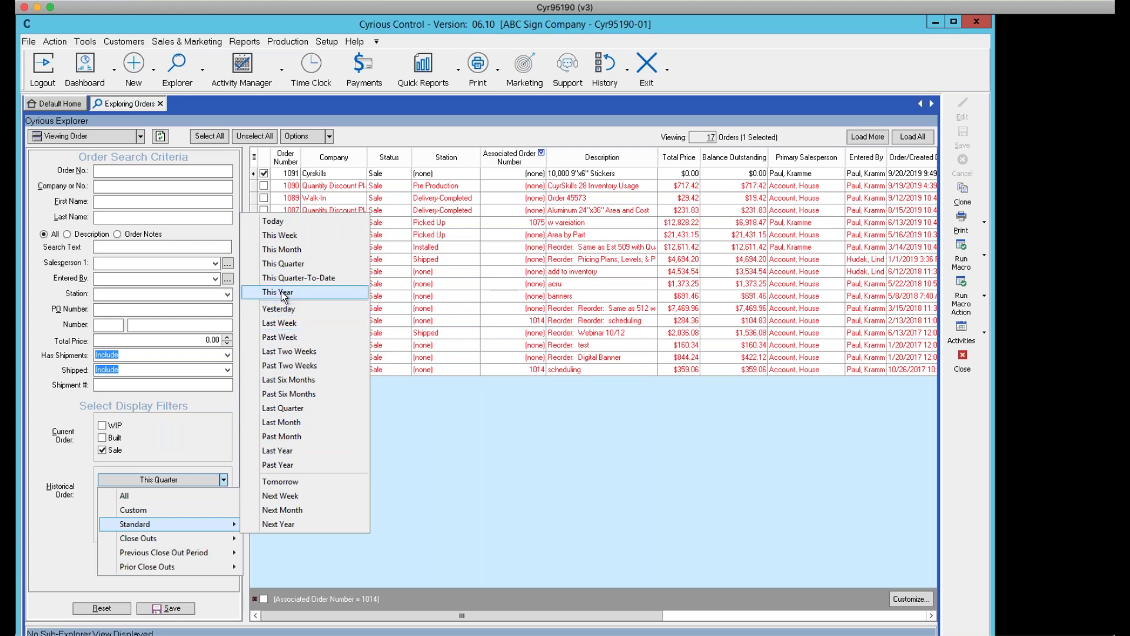
left_click(283, 294)
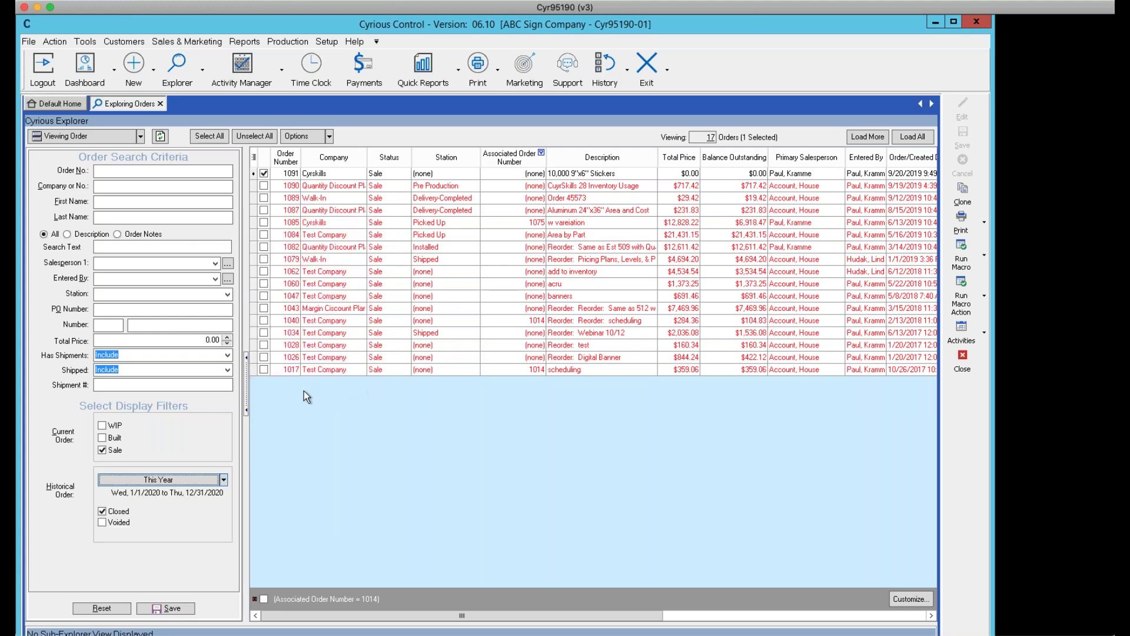
left_click(160, 137)
Close the Exploring Orders search and bring up the Setup menu from the home dashboard
left_click(962, 357)
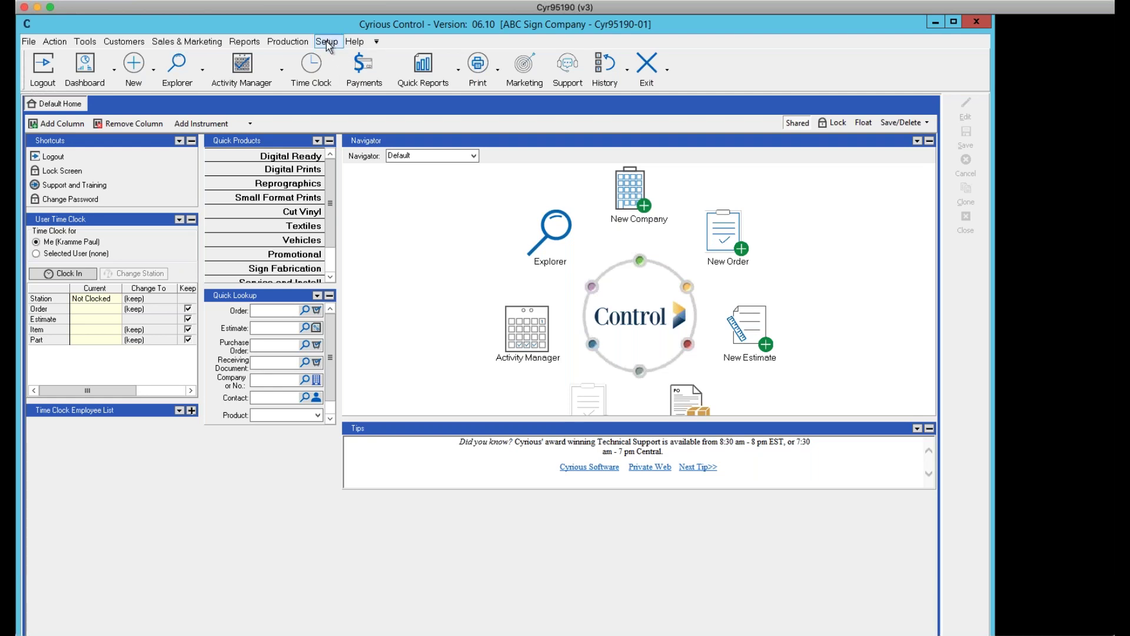
left_click(327, 42)
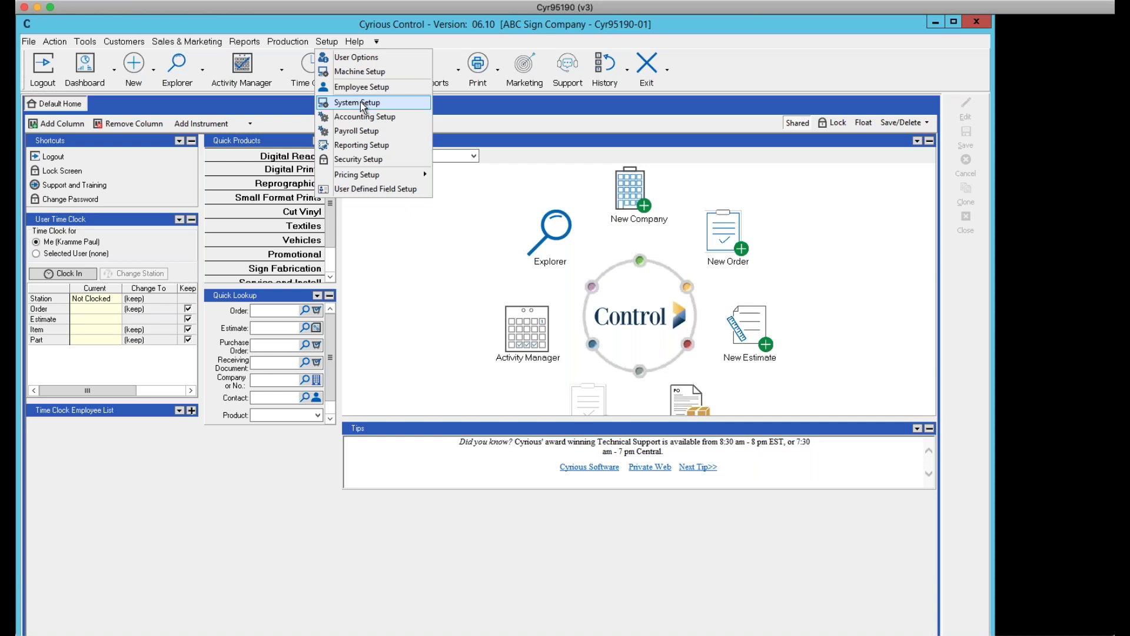
Open System Setup and select General > Company Email, showing Outlook as the delivery option
left_click(360, 102)
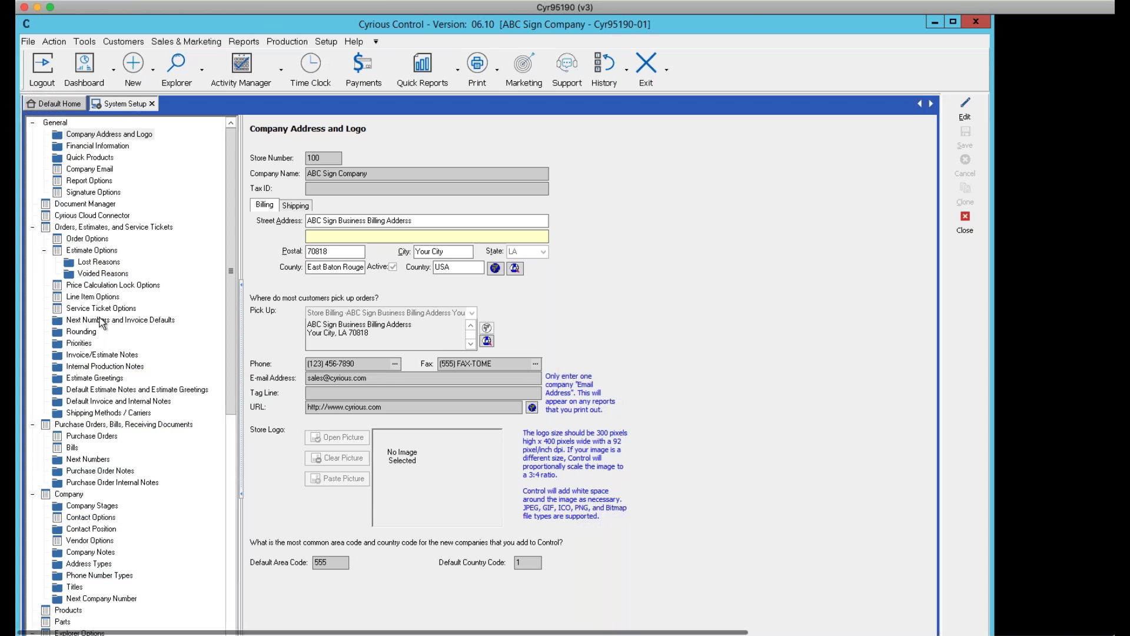
left_click_drag(231, 304, 231, 513)
left_click_drag(232, 458, 244, 247)
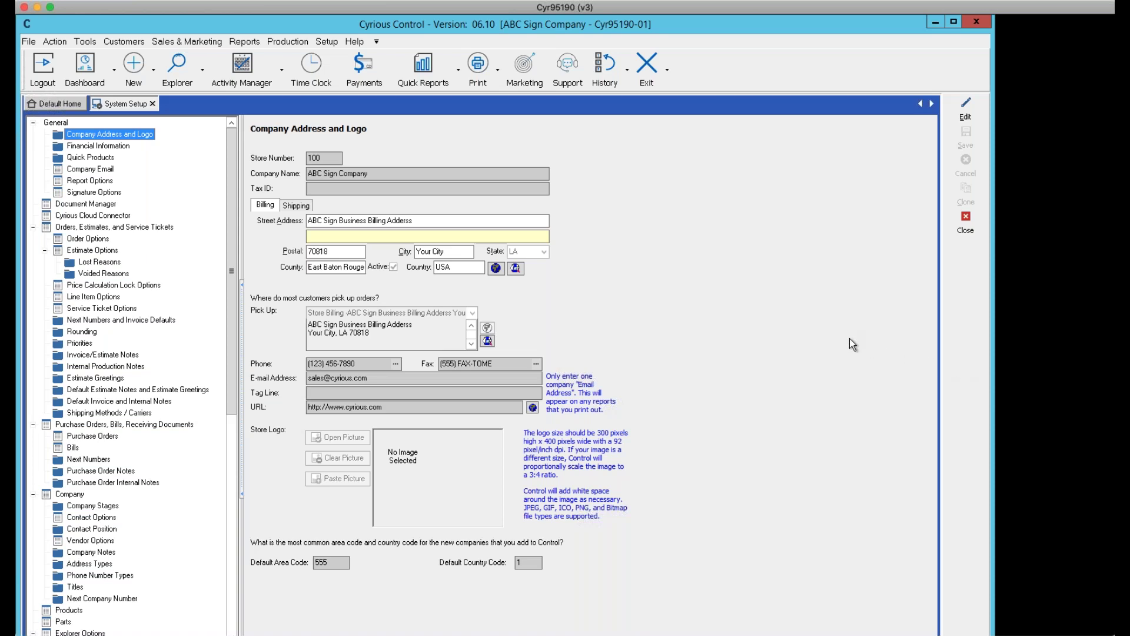
left_click(89, 169)
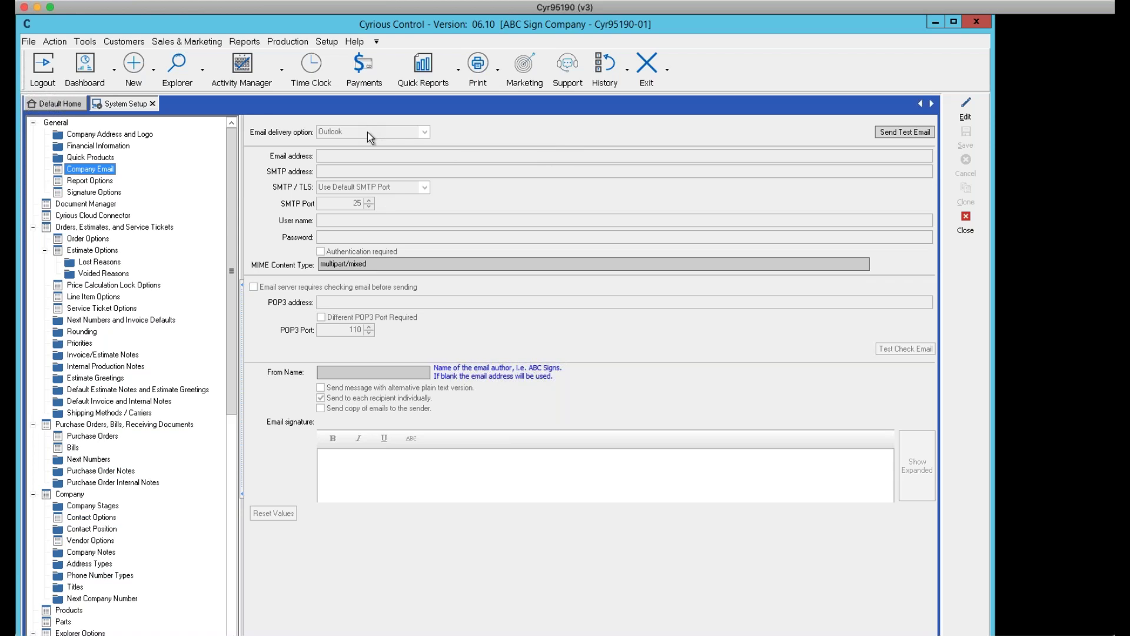
left_click(966, 110)
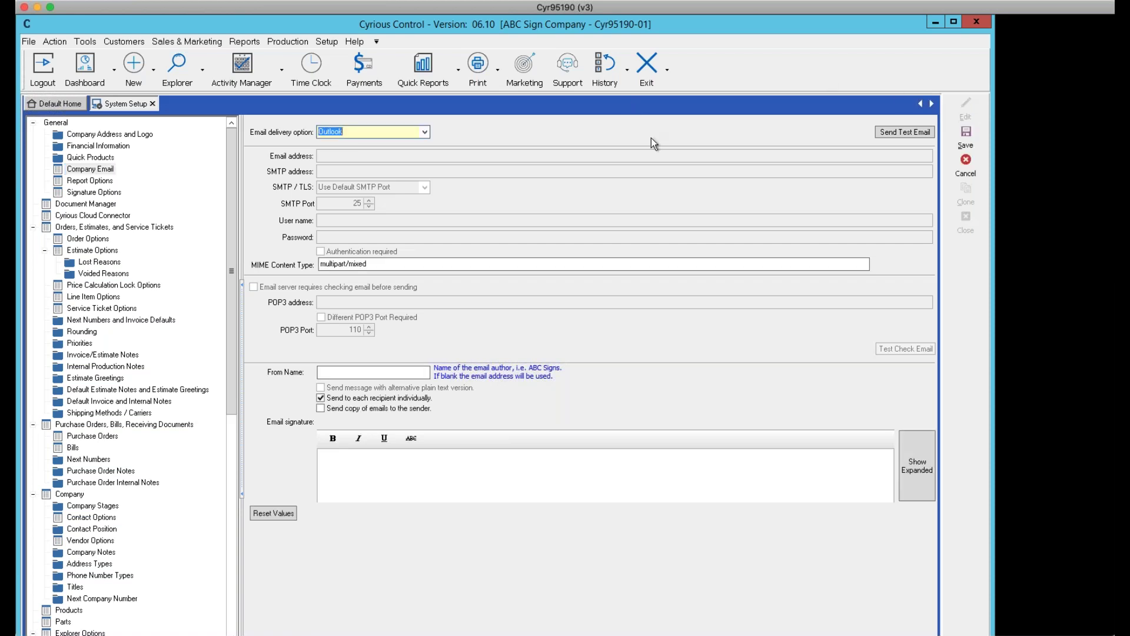
left_click(424, 132)
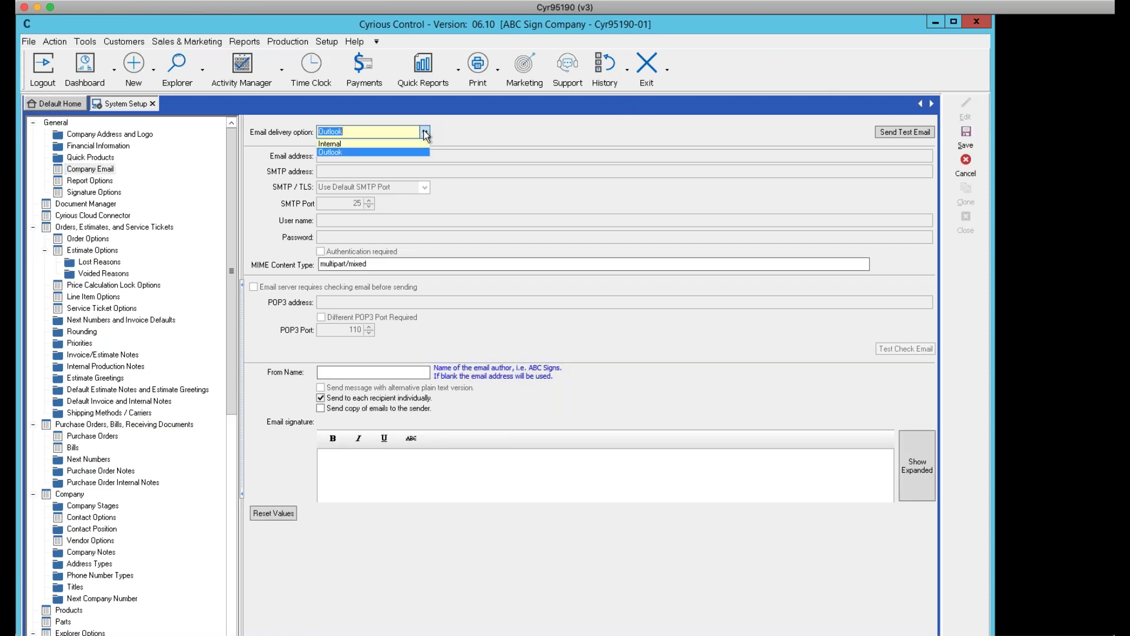
left_click(349, 143)
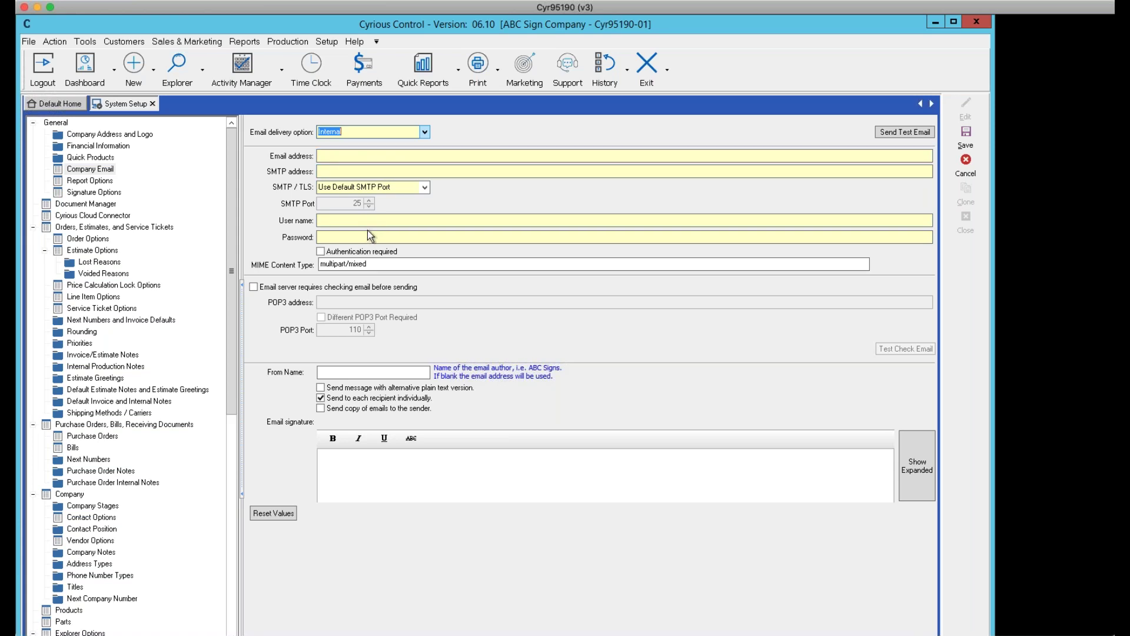
left_click(426, 136)
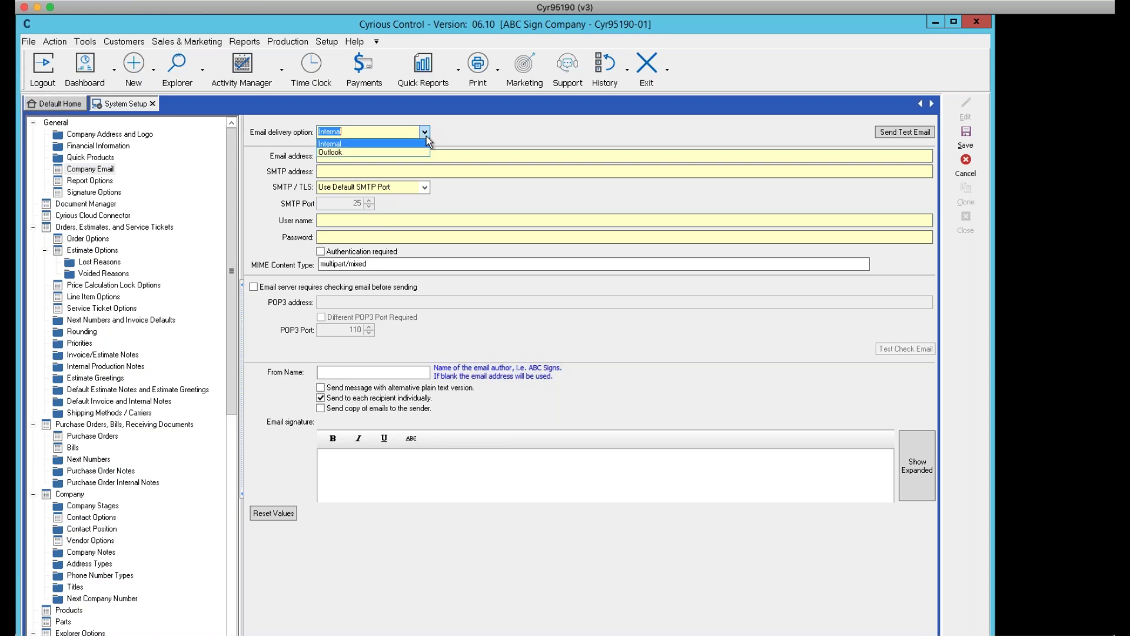
left_click(353, 152)
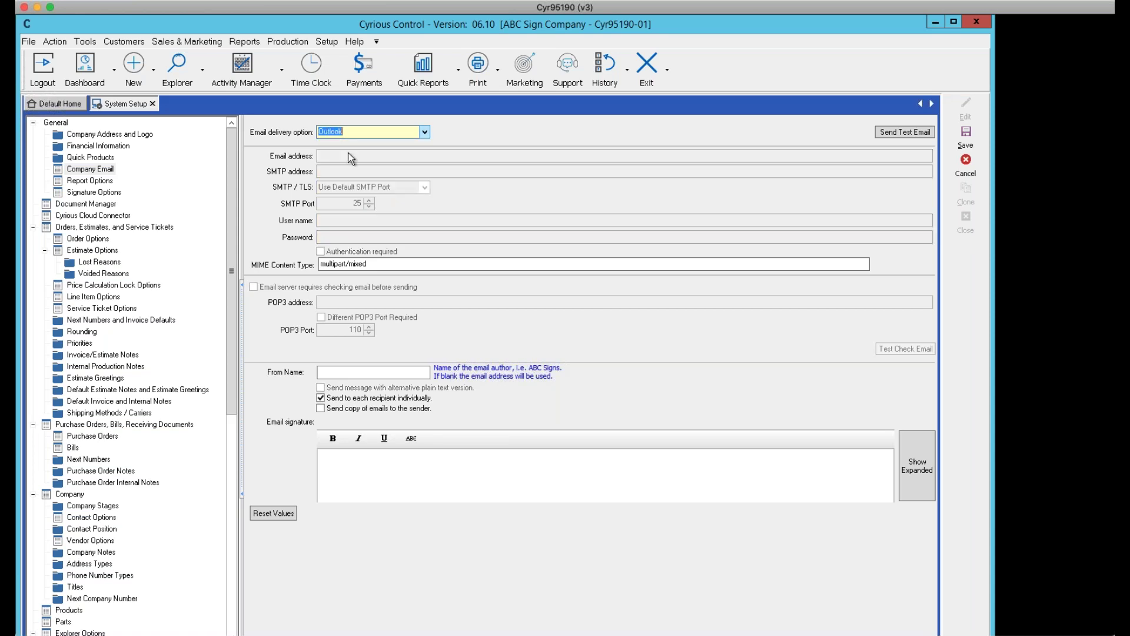
left_click(967, 134)
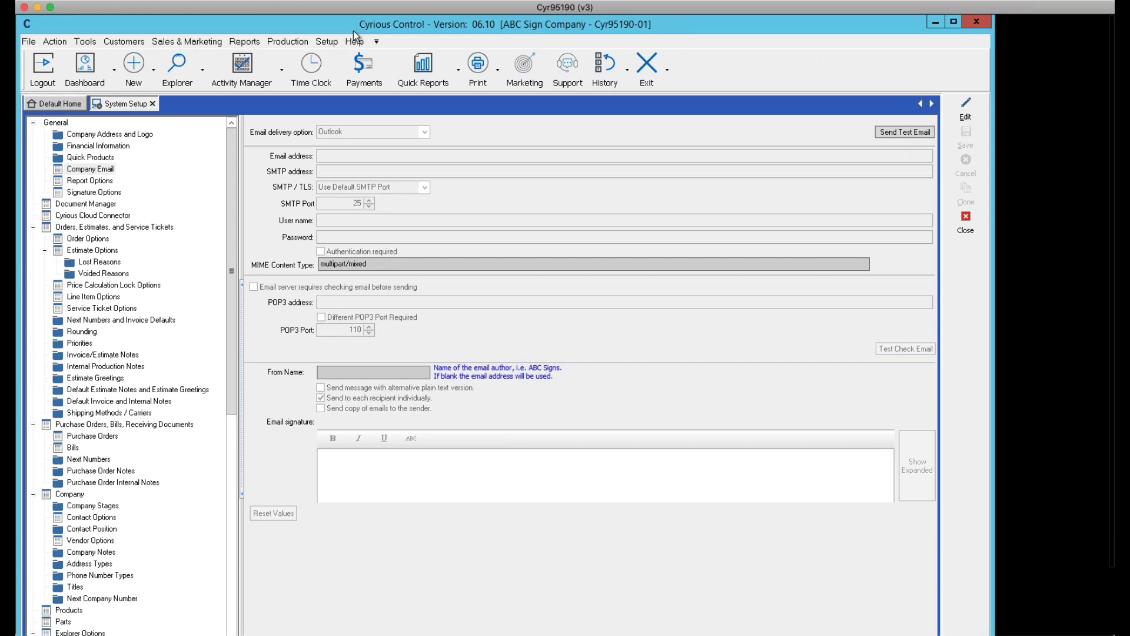
Open User Options from the Setup menu to show the Transaction Options page
left_click(328, 42)
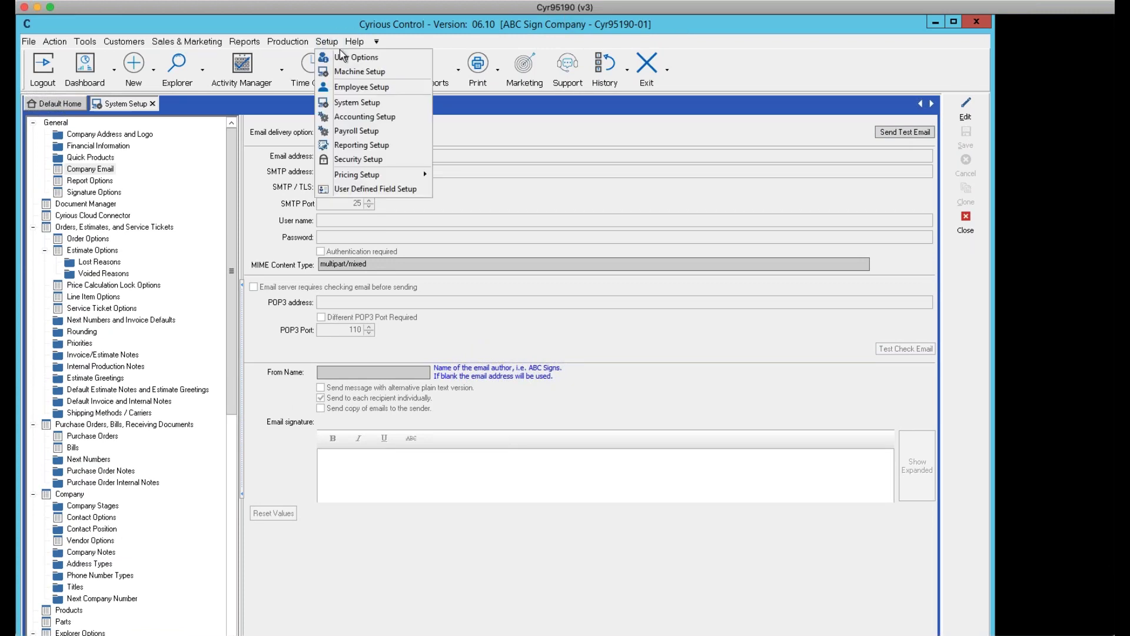
left_click(345, 59)
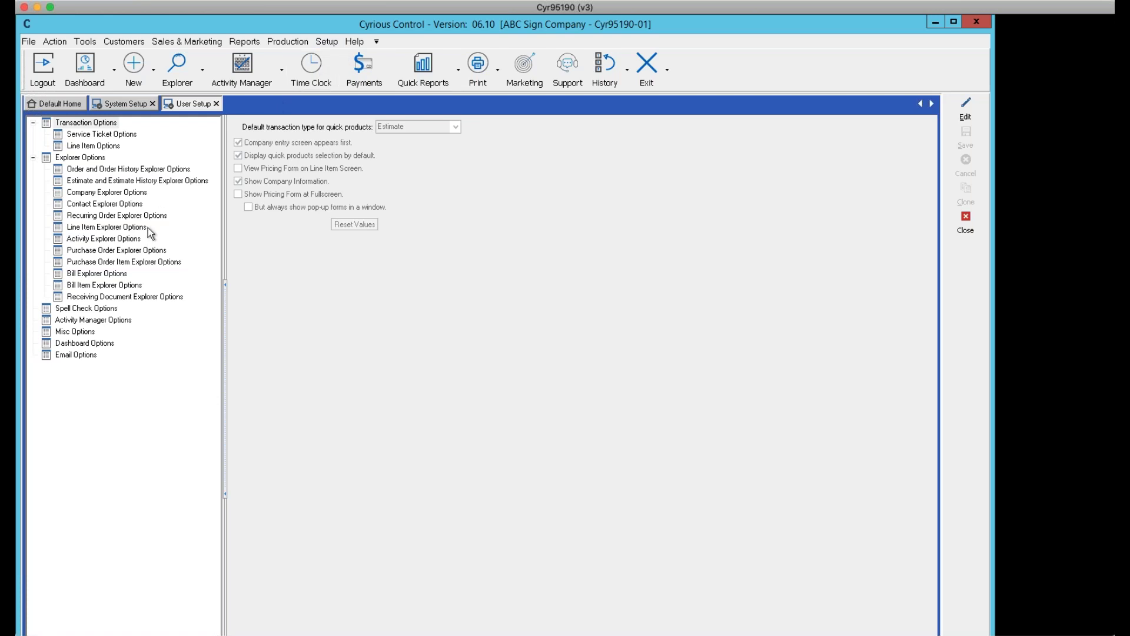
Select Email Options in the User Setup tree to show the email settings form
left_click(80, 355)
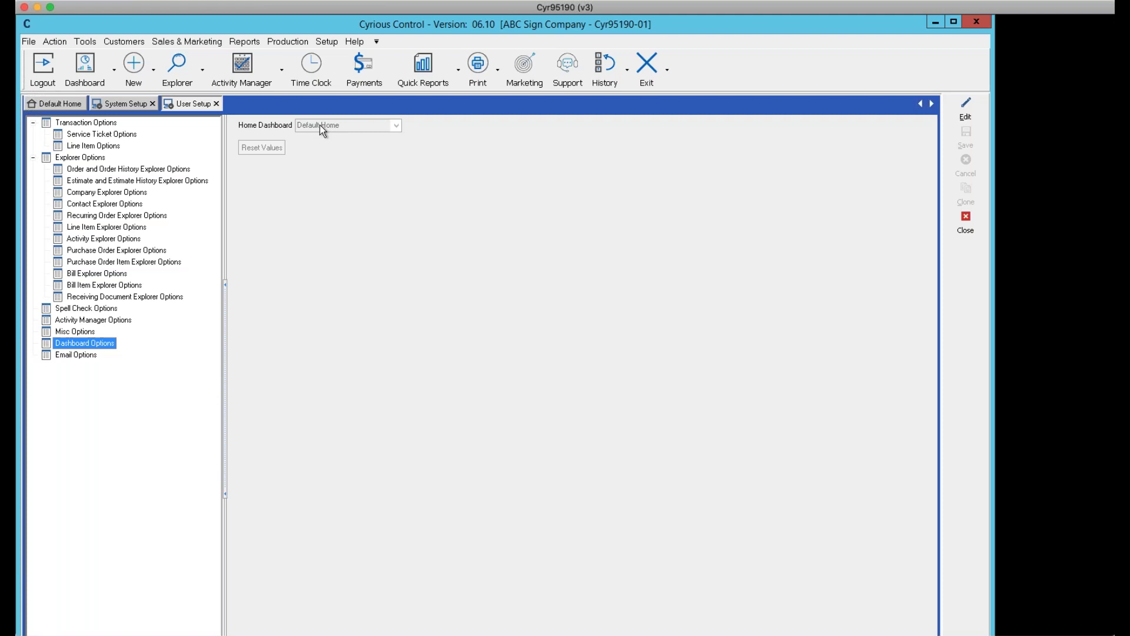
left_click(965, 109)
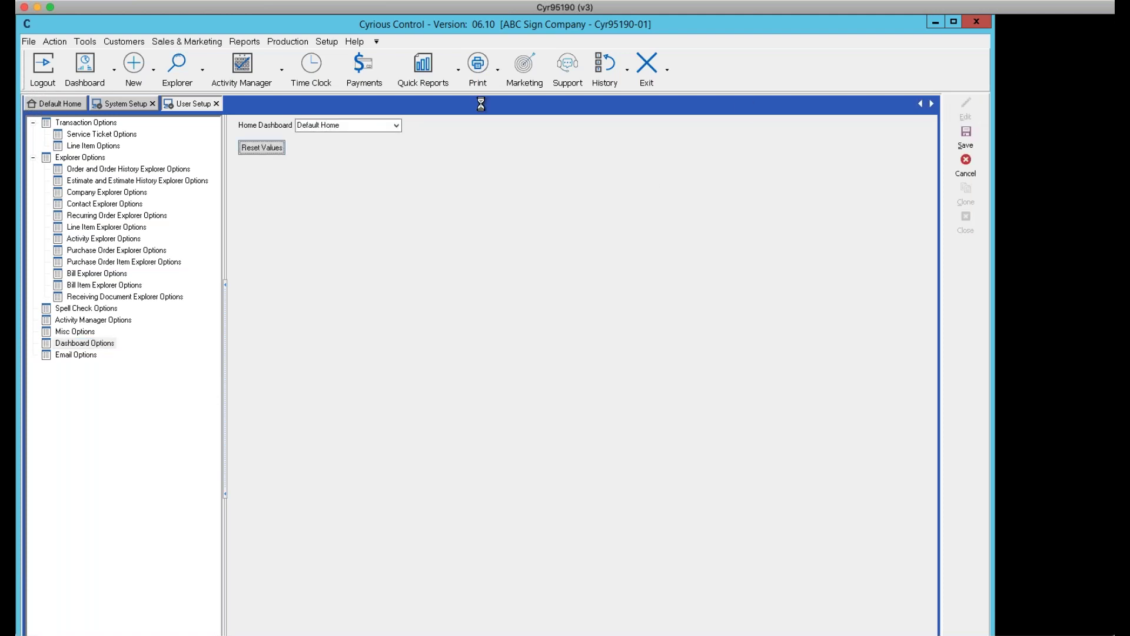
left_click(398, 126)
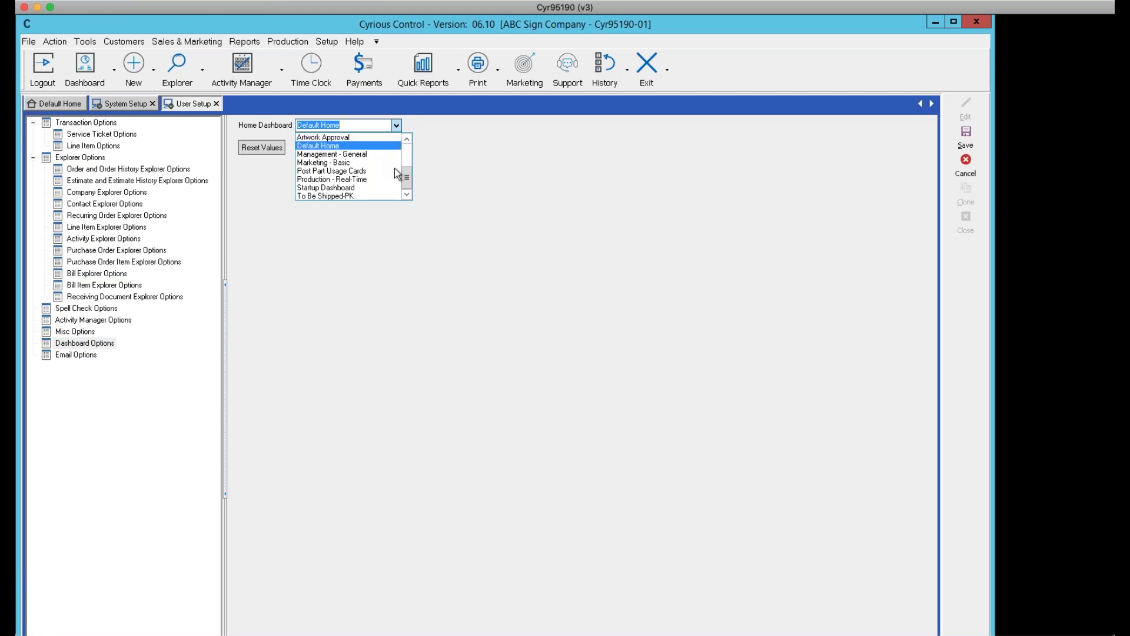
left_click_drag(405, 178, 406, 110)
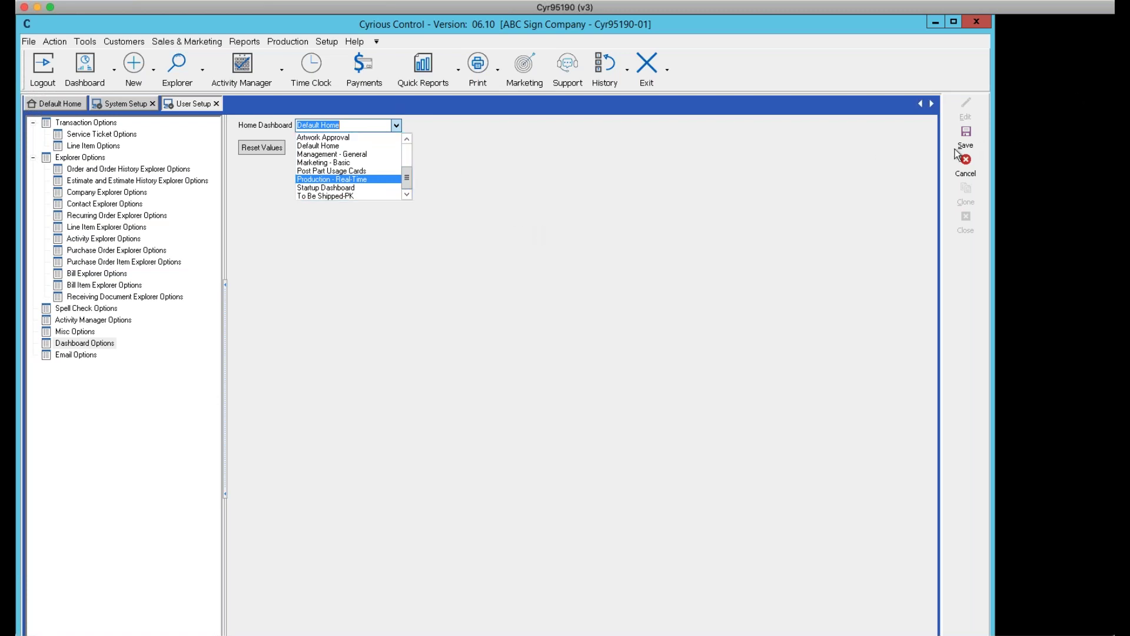
left_click(965, 167)
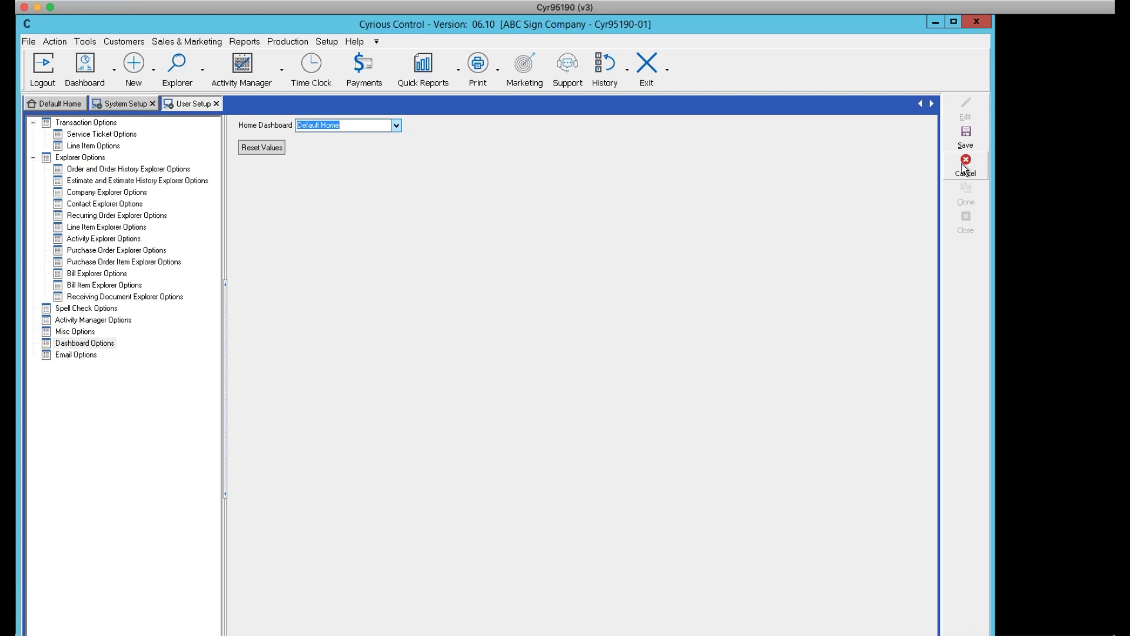
left_click(966, 167)
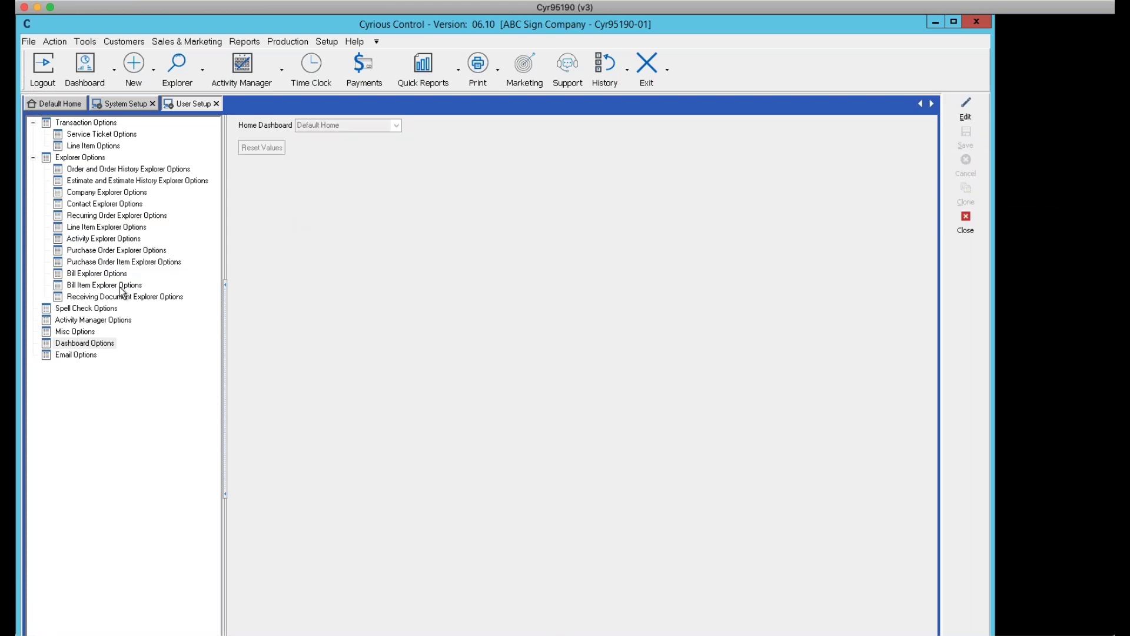
Edit Misc Options to log the user out after 10 idle minutes, with automatic screen lock off
left_click(78, 333)
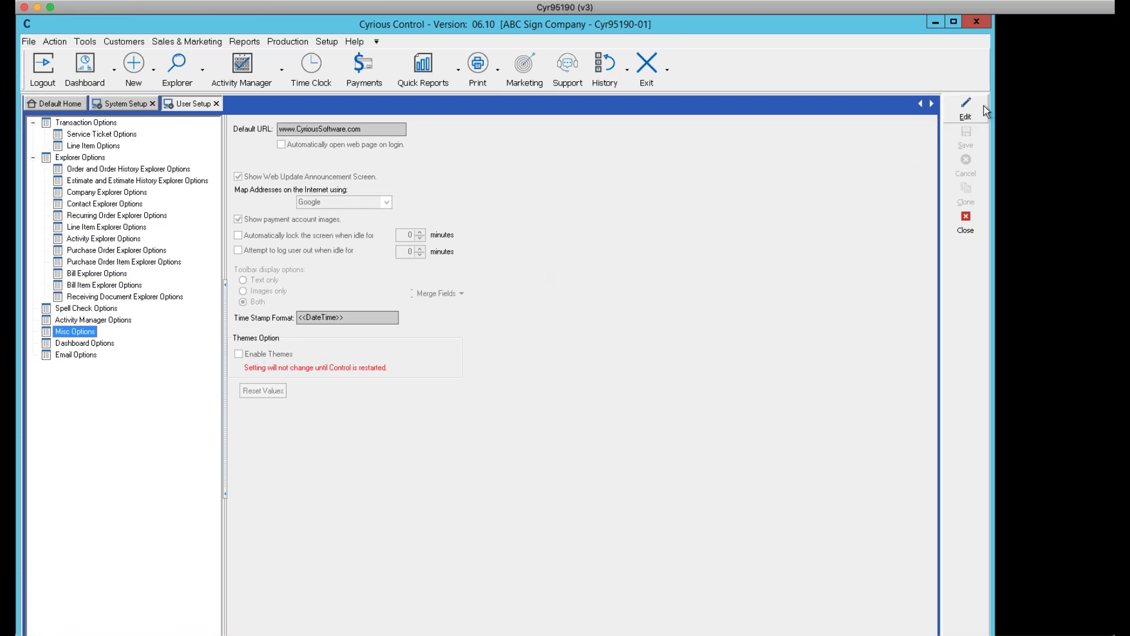
left_click(966, 107)
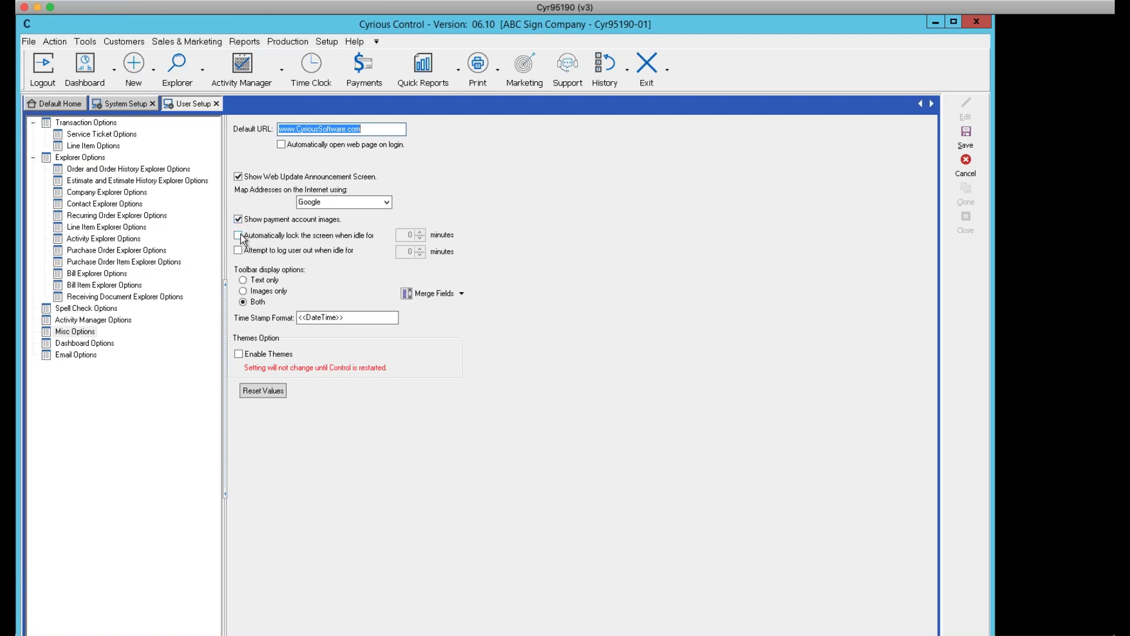
left_click(237, 235)
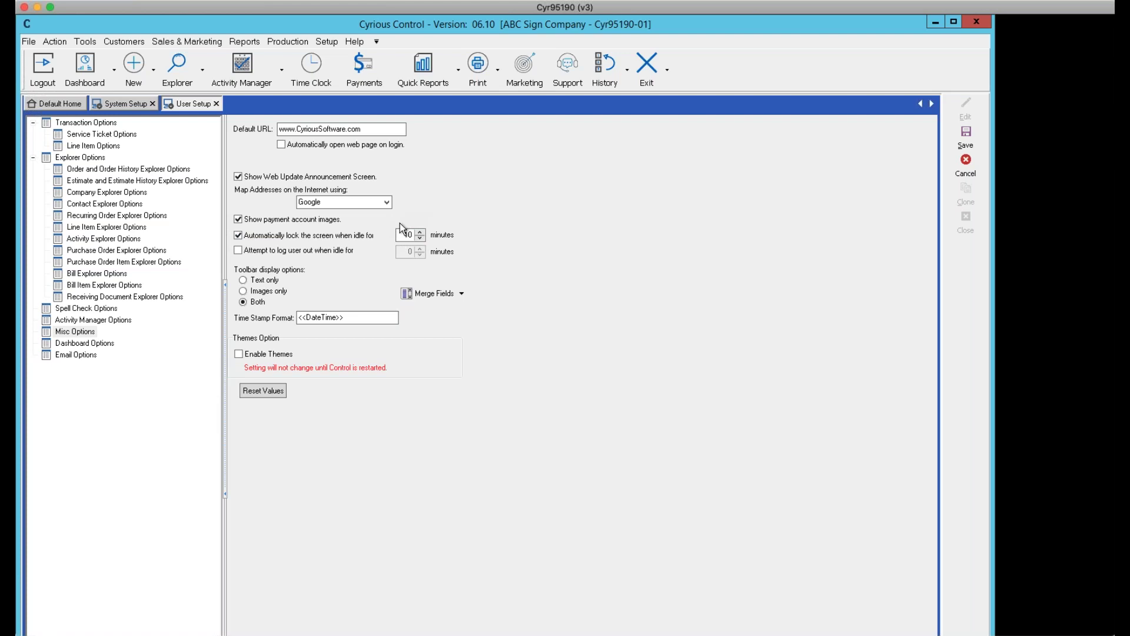
left_click(238, 250)
left_click(408, 253)
left_click(238, 235)
Untick idle log-out, then cancel and confirm discarding the unsaved Misc Options edits
left_click(238, 249)
left_click(964, 166)
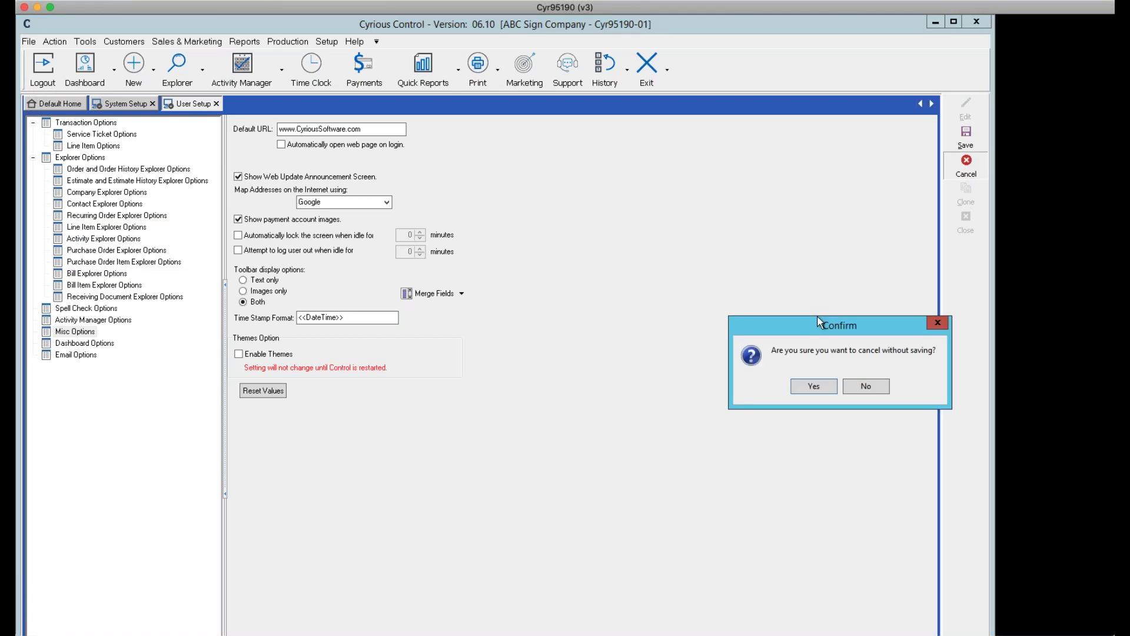
left_click(814, 386)
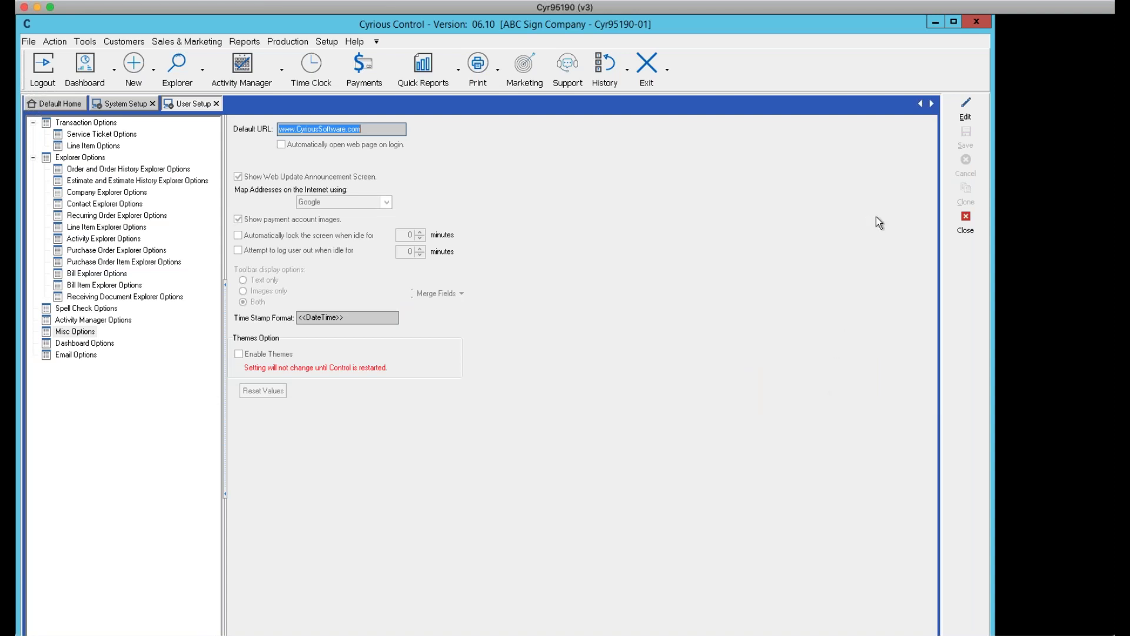
Close the User Setup and System Setup tabs and show the Activity Manager calendar views
left_click(966, 227)
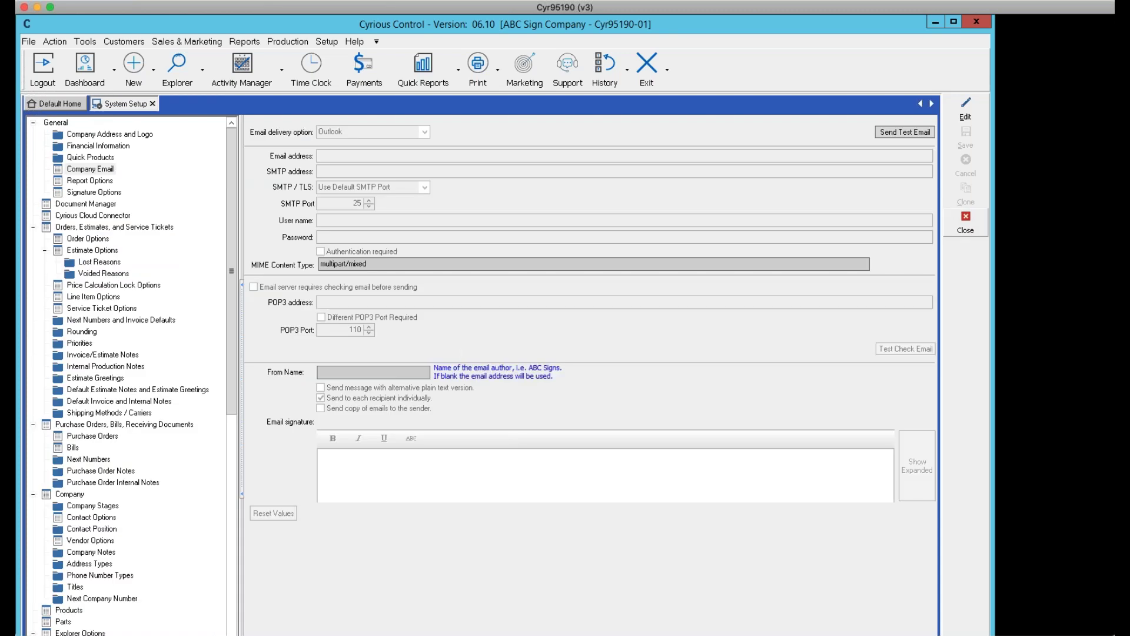
left_click(965, 227)
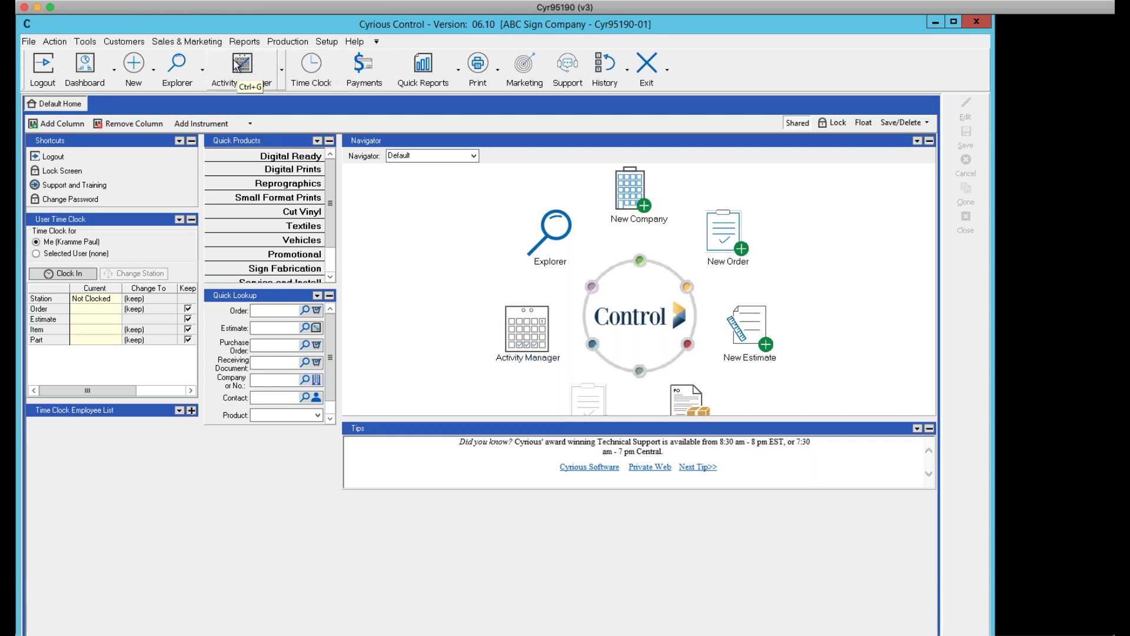
left_click(283, 74)
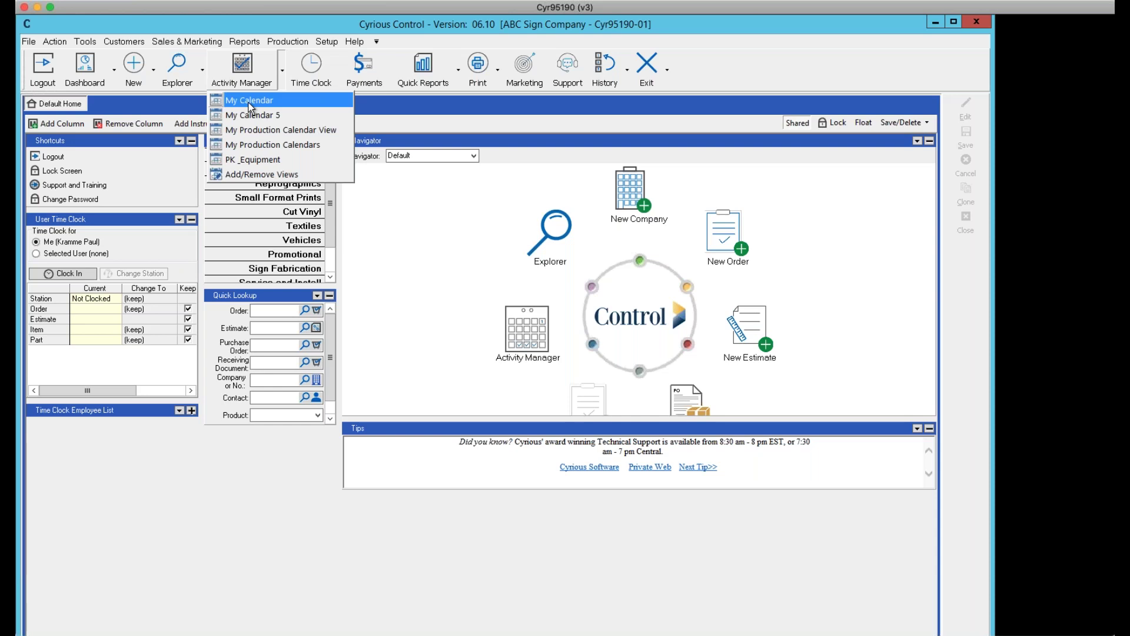
Open My Calendar with the Calendars tree expanded beside Tuesday, March 10's activities
left_click(250, 107)
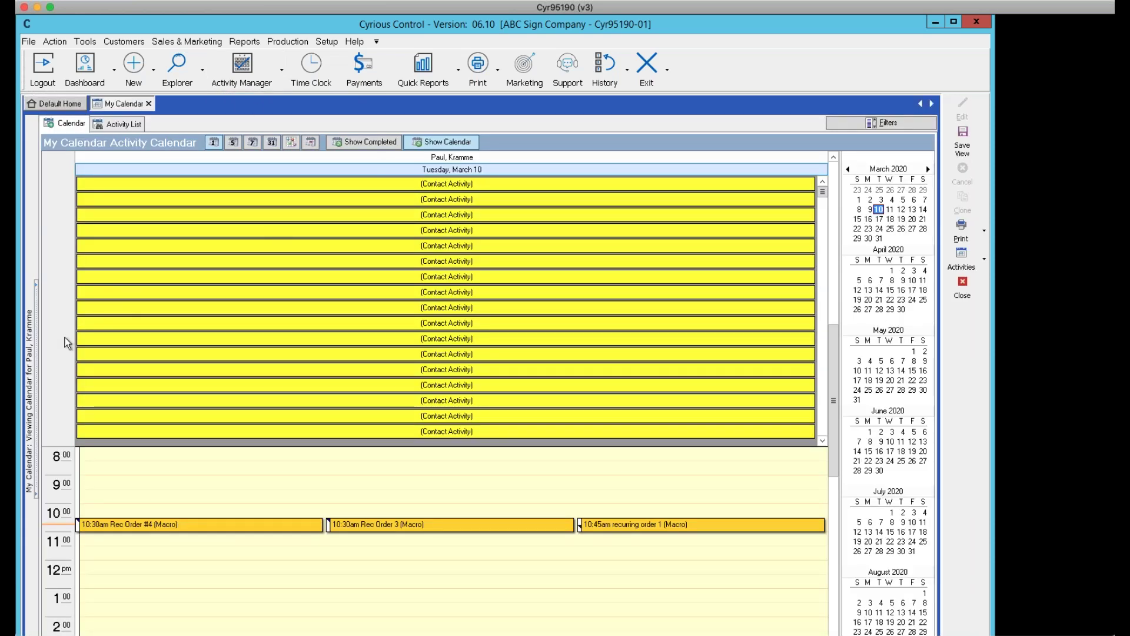
left_click(36, 340)
mouse_move(35, 341)
left_mouse_down()
mouse_move(87, 365)
mouse_move(142, 371)
left_mouse_up()
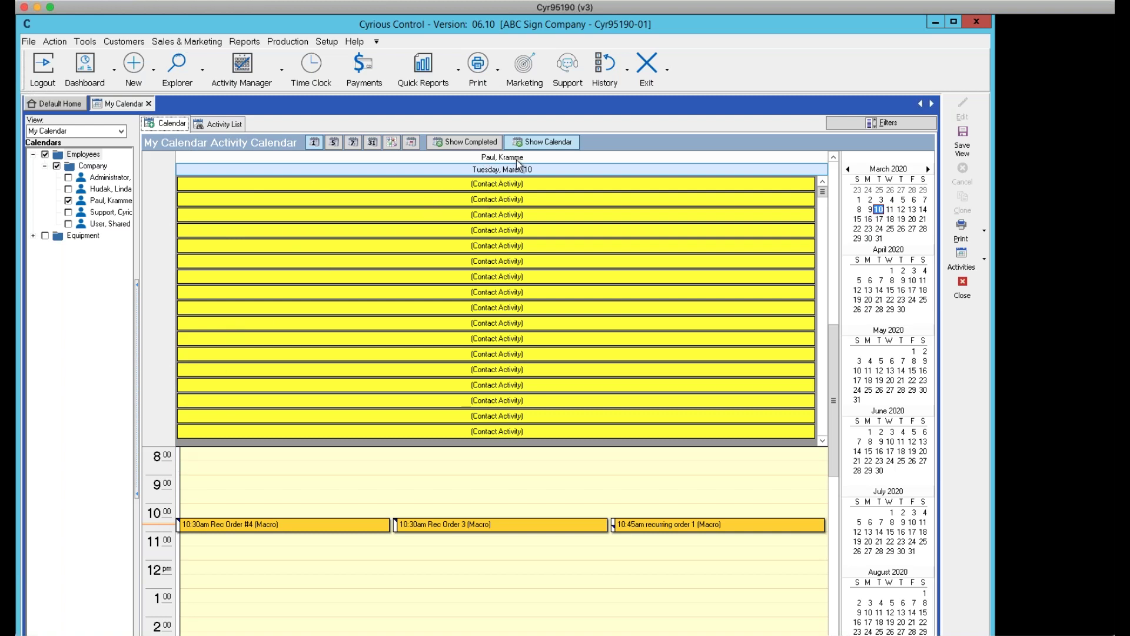
left_click(222, 123)
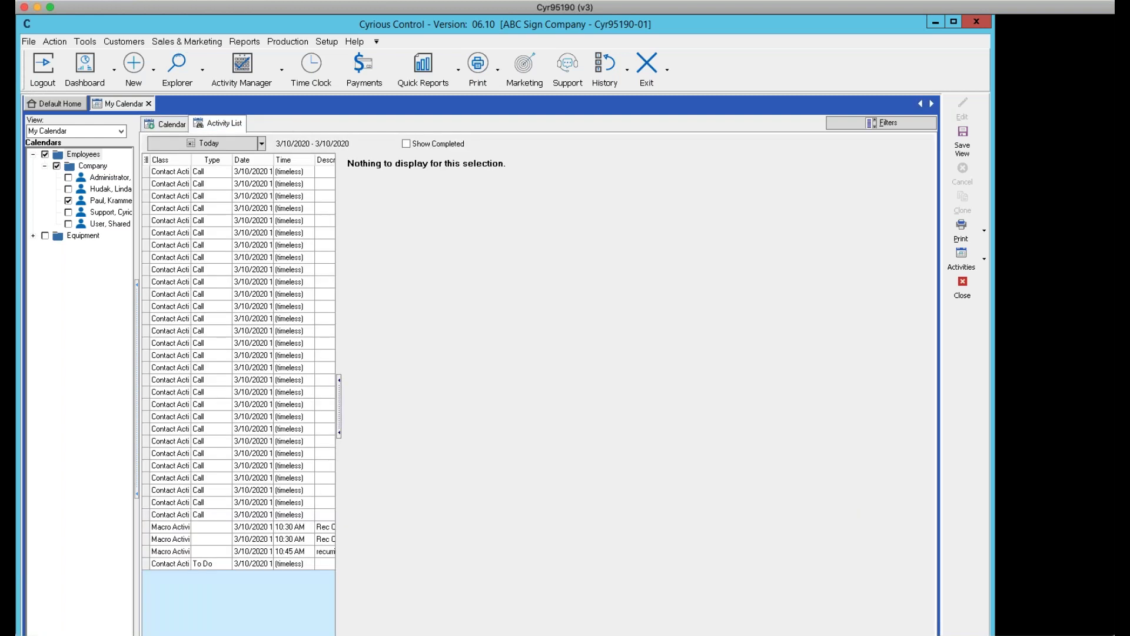
left_click(168, 123)
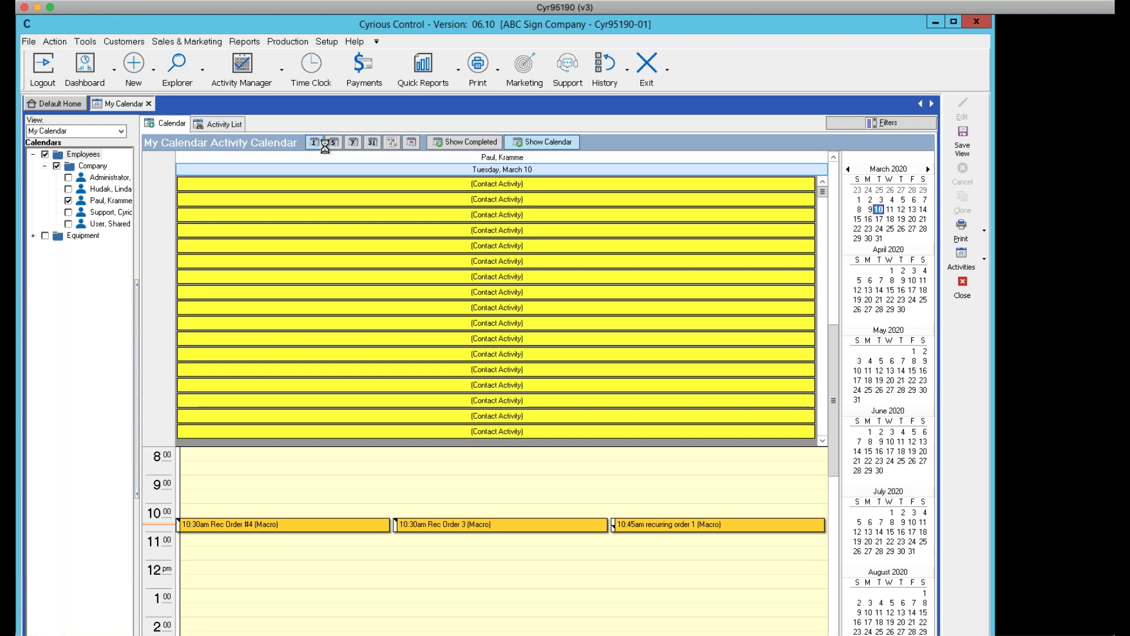
Tick a second employee in the Calendars tree to show both calendars in the one-day view
left_click(334, 143)
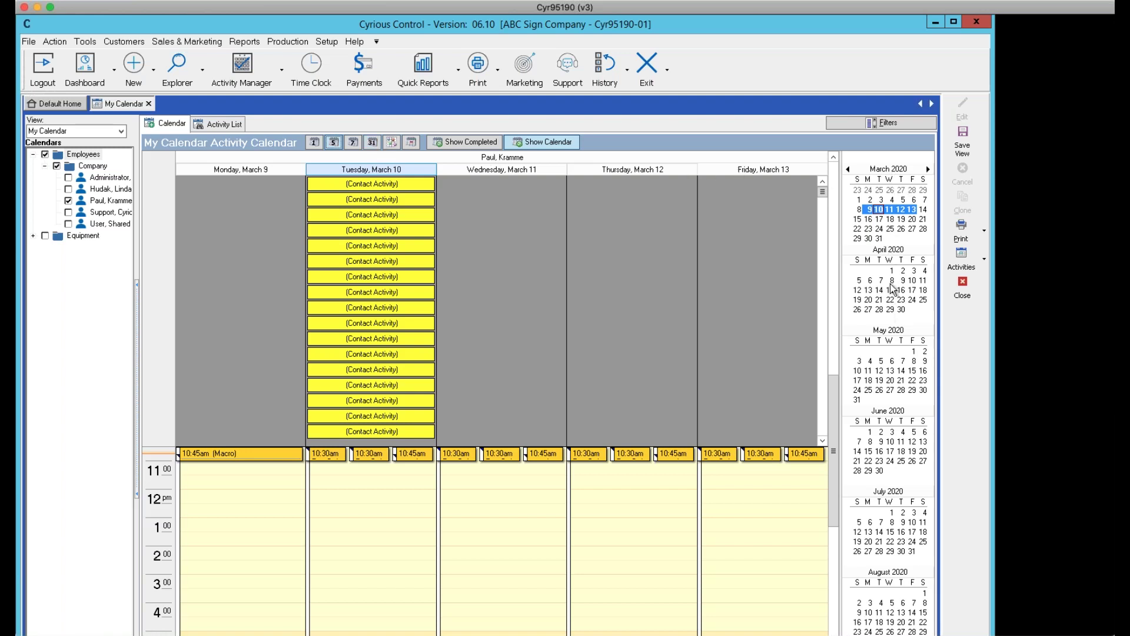
left_click(539, 142)
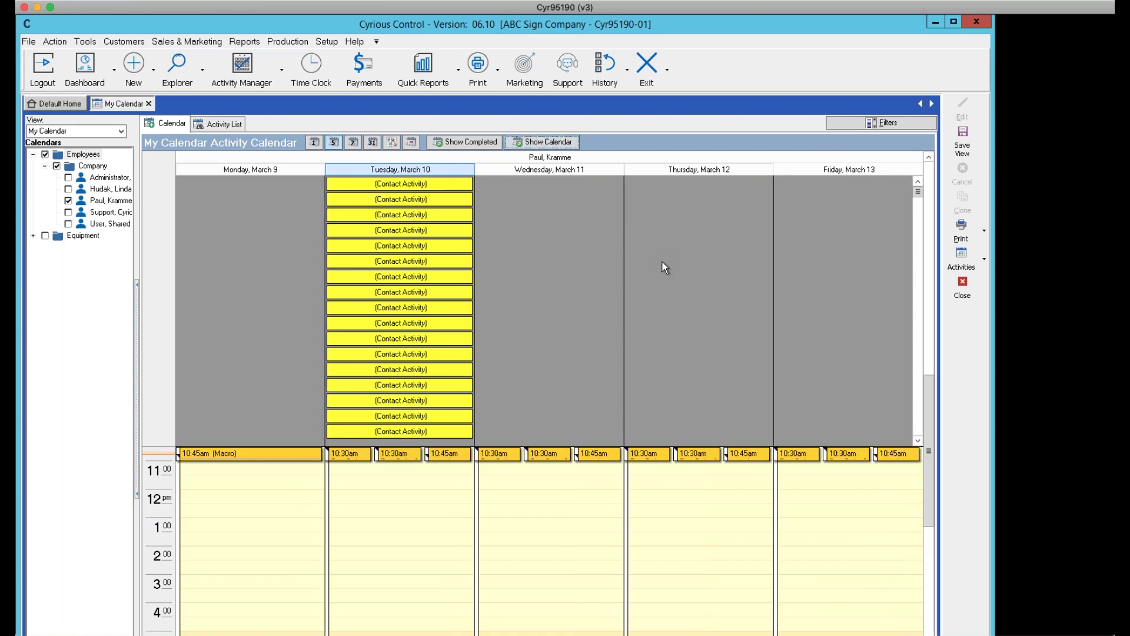
left_click(554, 141)
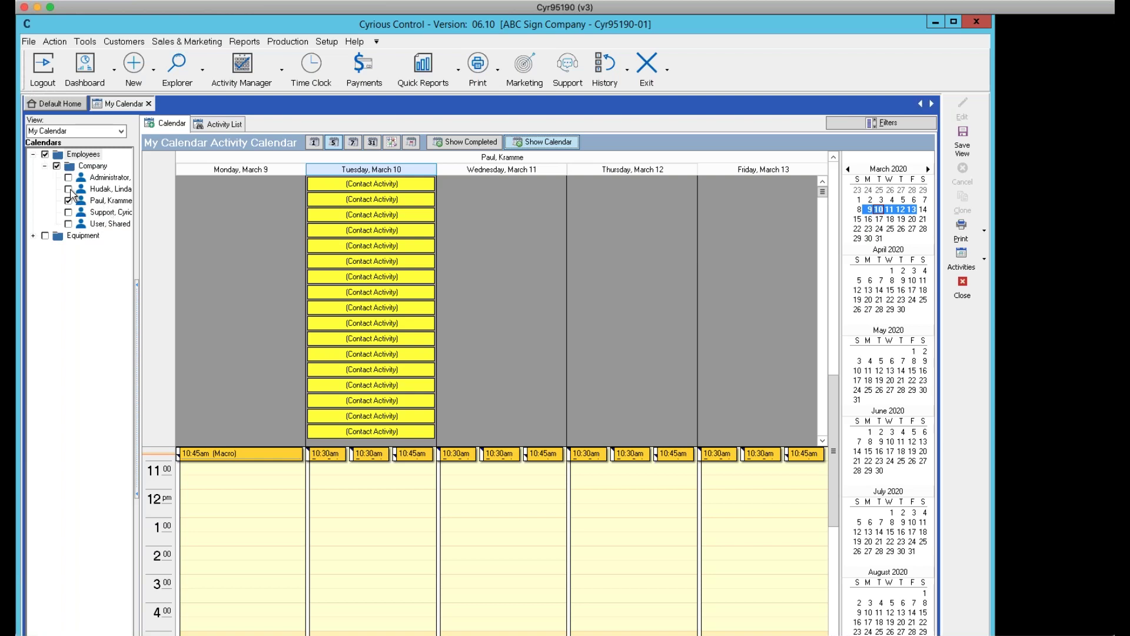
left_click(69, 189)
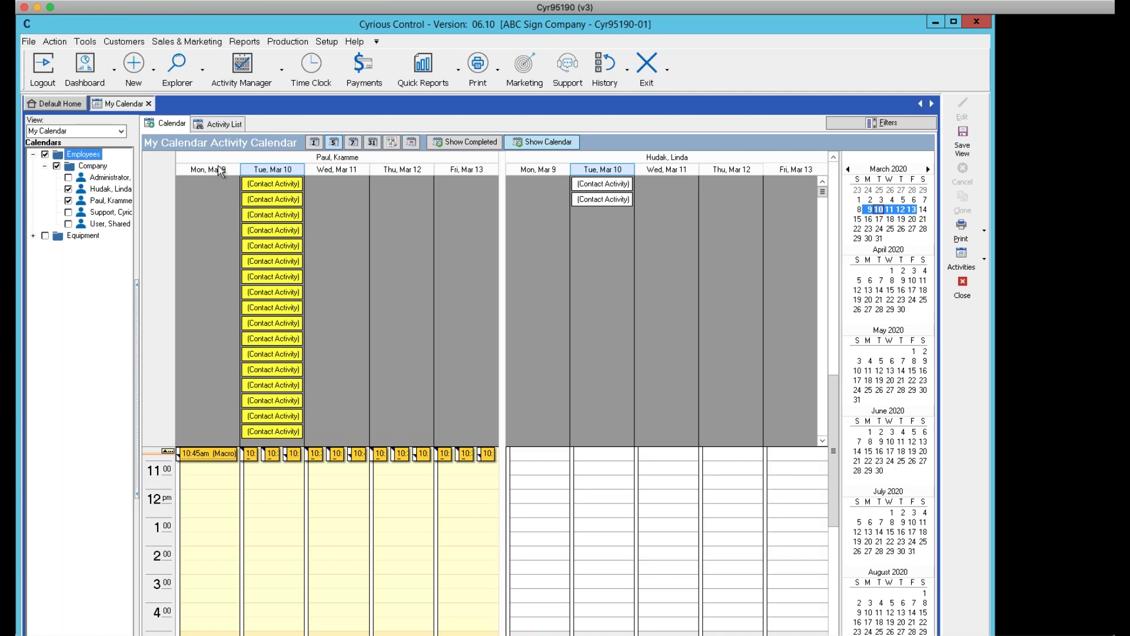
left_click(313, 142)
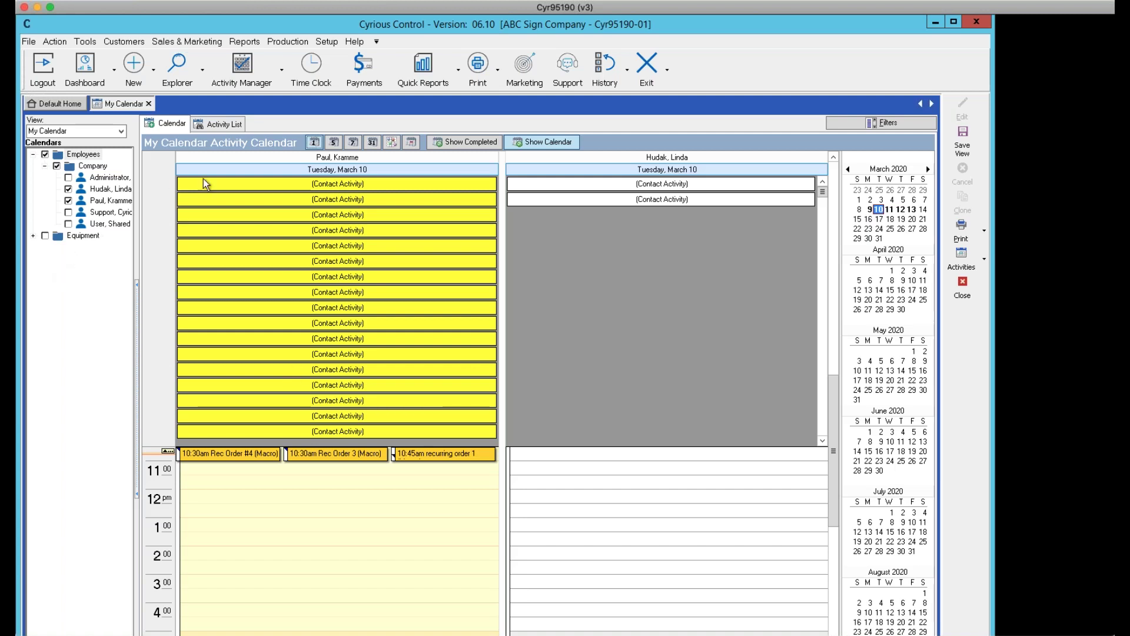
Remove the second employee's calendar and expand the Equipment calendars in a widened tree panel
left_click(69, 190)
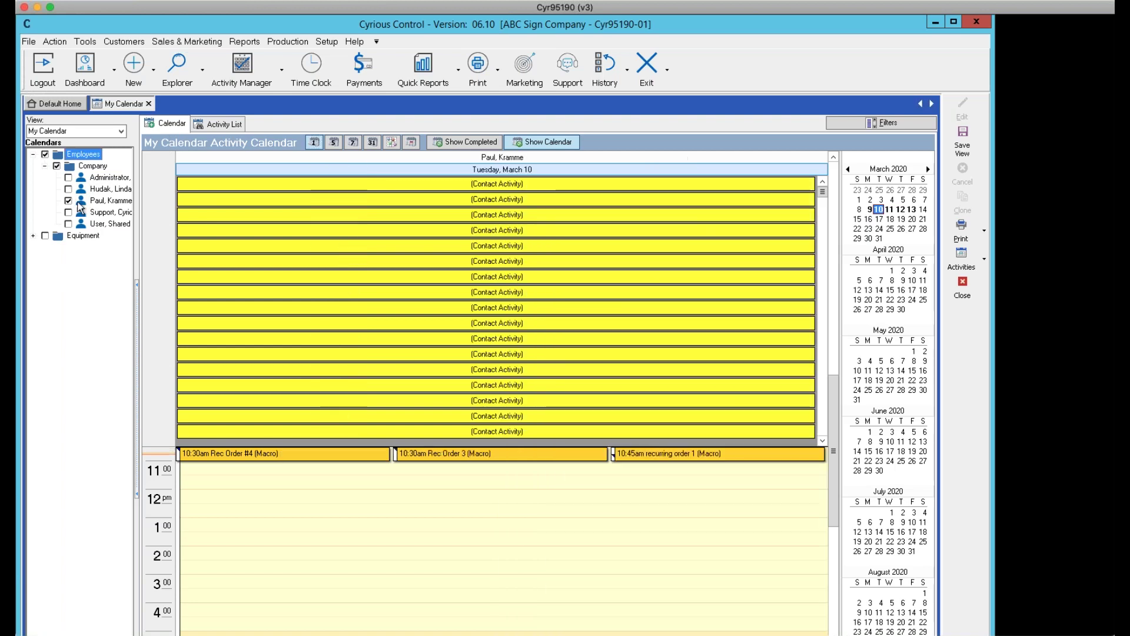
left_click(33, 236)
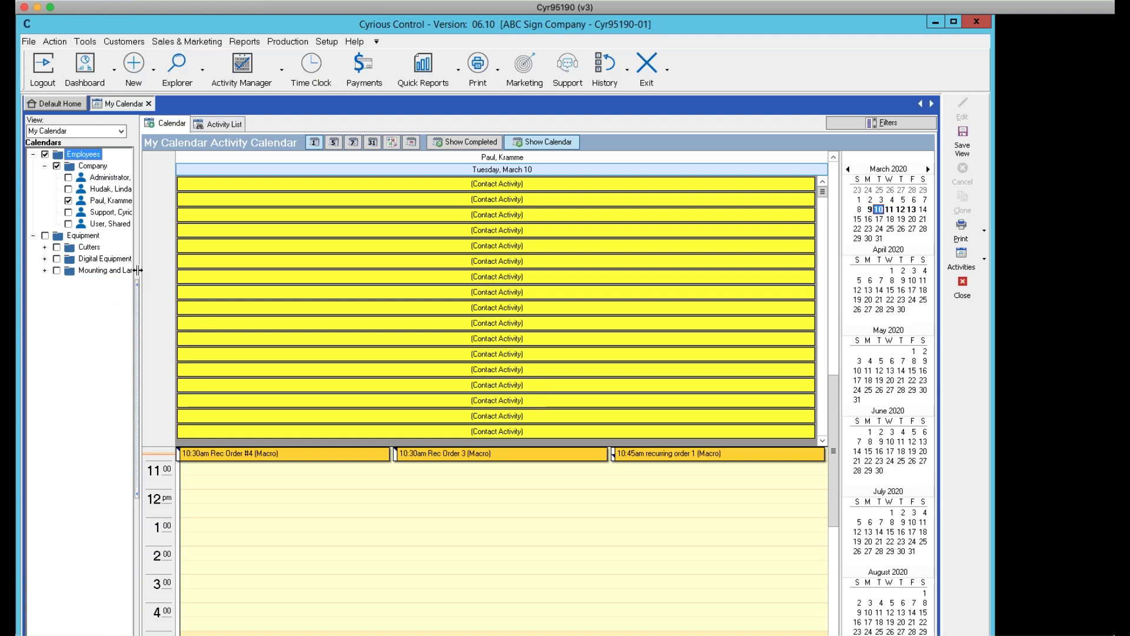
left_click_drag(138, 270, 175, 278)
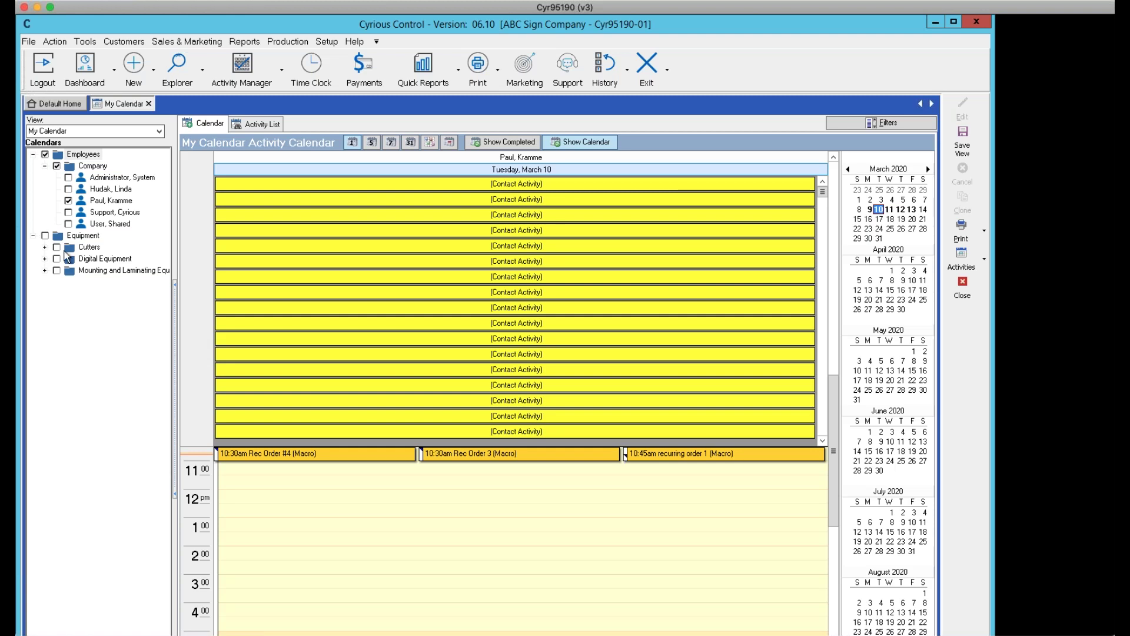
Expand Cutters, Plotter, Digital Equipment, Large Format Printers, Mounting and Laminating, and Laminator groups
left_click(45, 247)
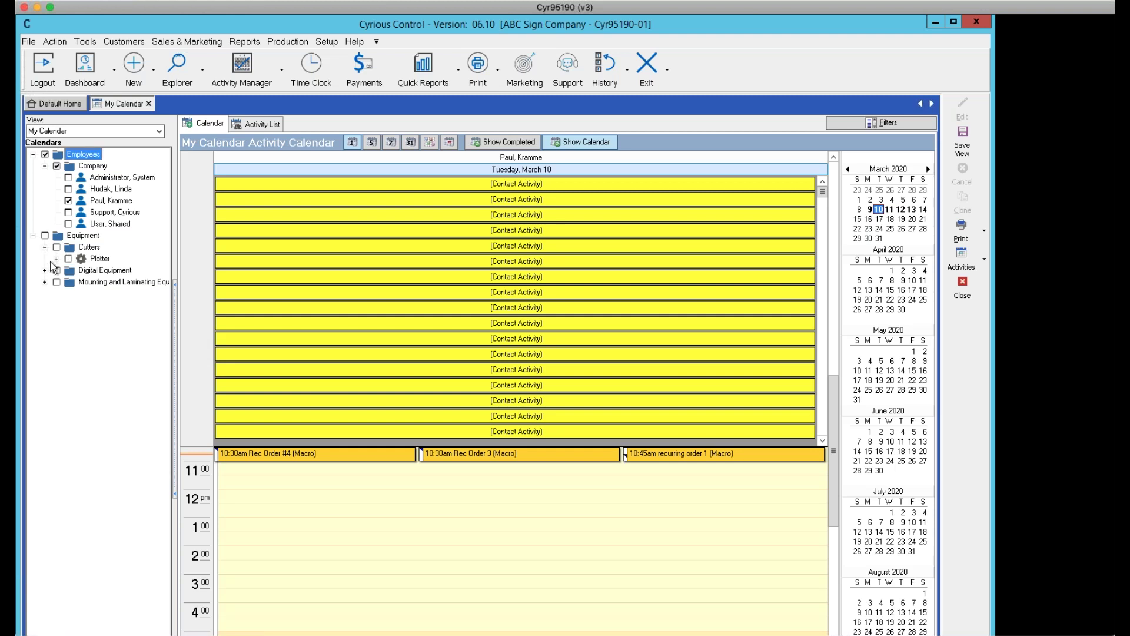
left_click(56, 259)
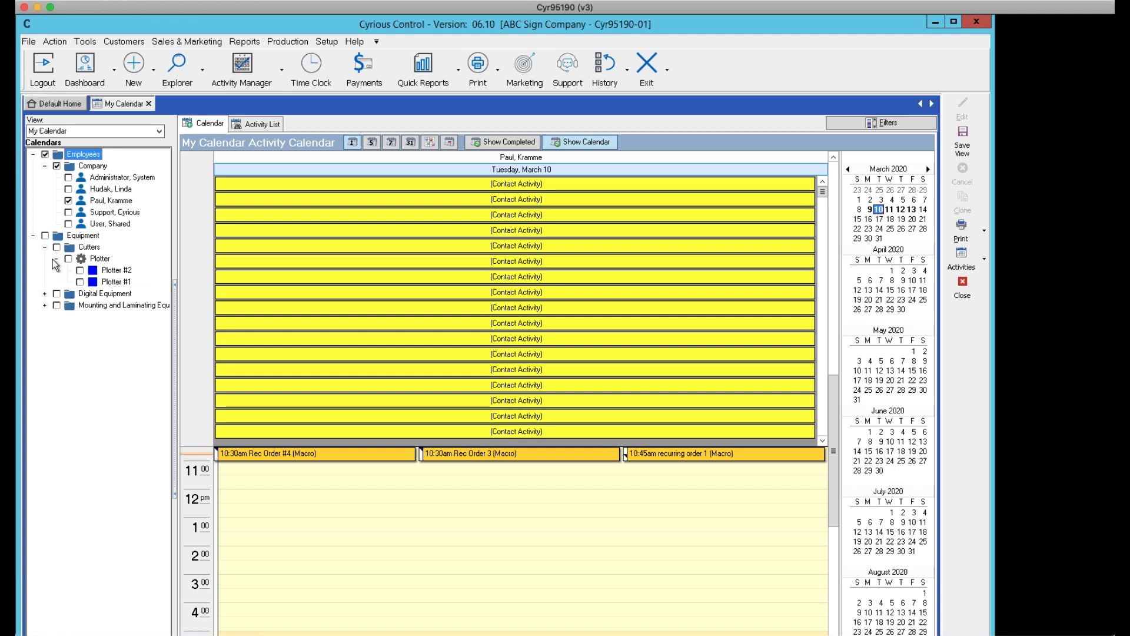
left_click(44, 294)
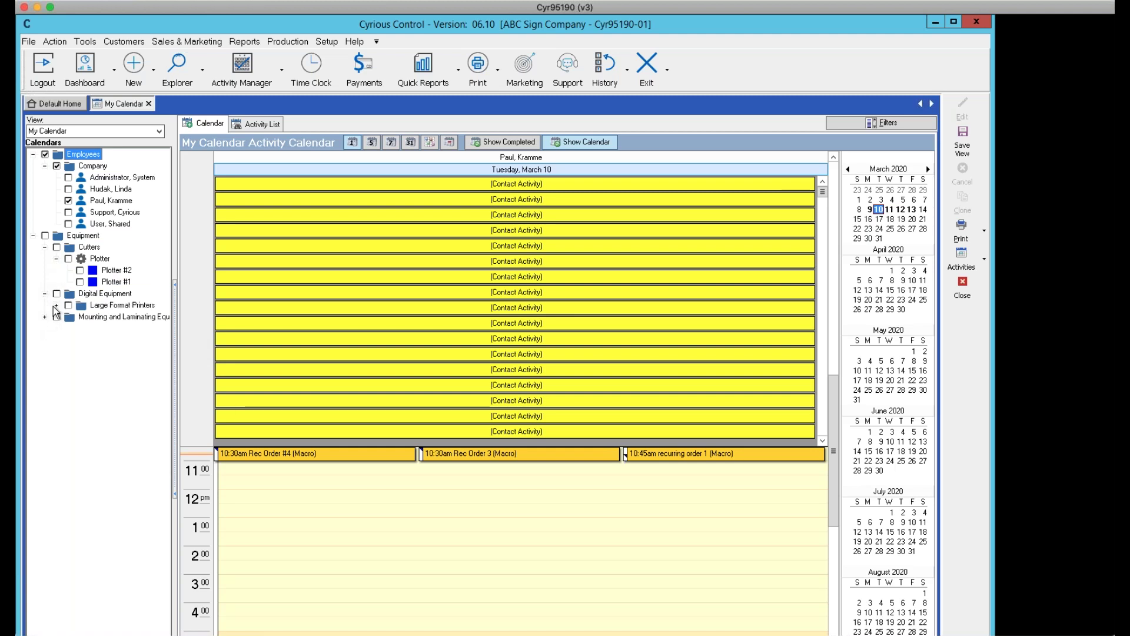
left_click(56, 305)
left_click(45, 340)
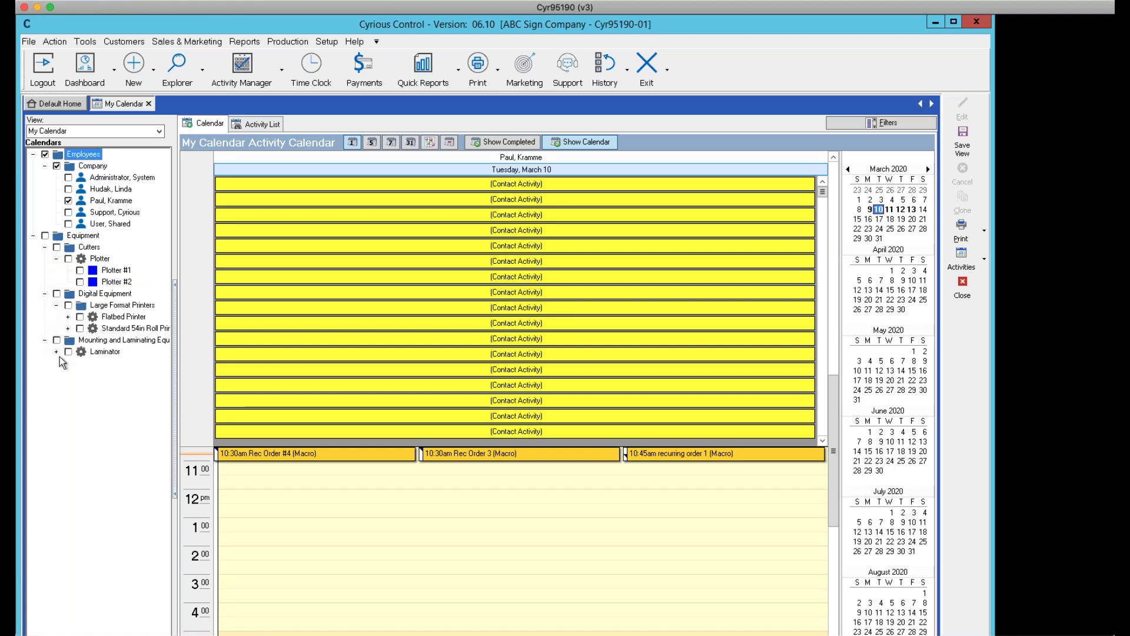
left_click(56, 351)
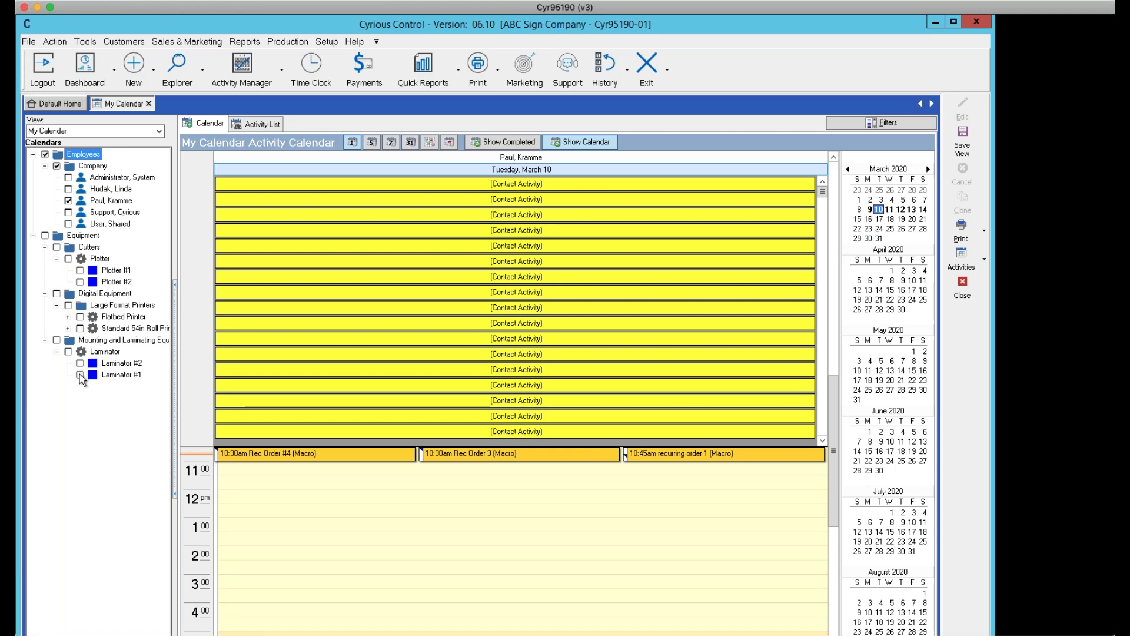
Add Plotter #1, Laminator #2 and a second employee's calendars as columns, then close My Calendar
left_click(80, 270)
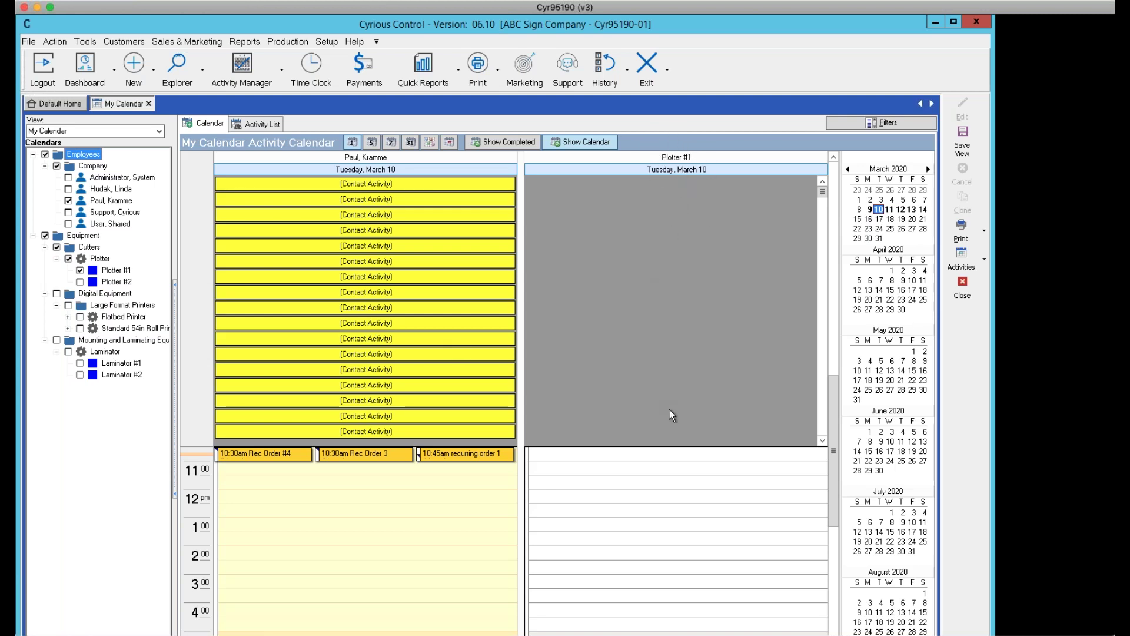
left_click_drag(829, 459, 862, 219)
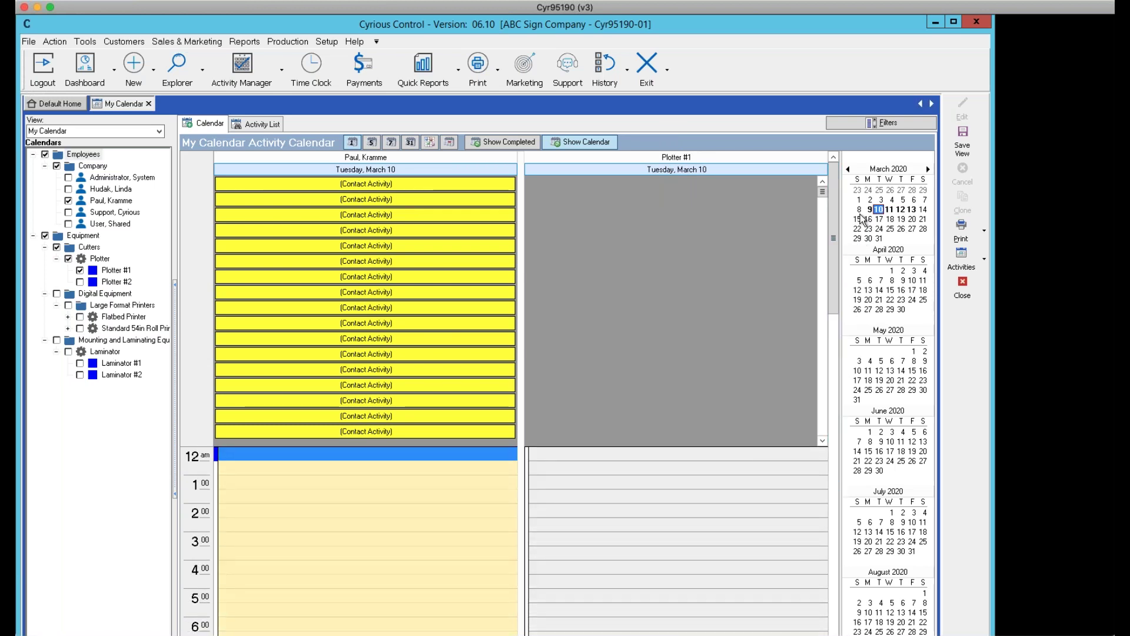
left_click(80, 375)
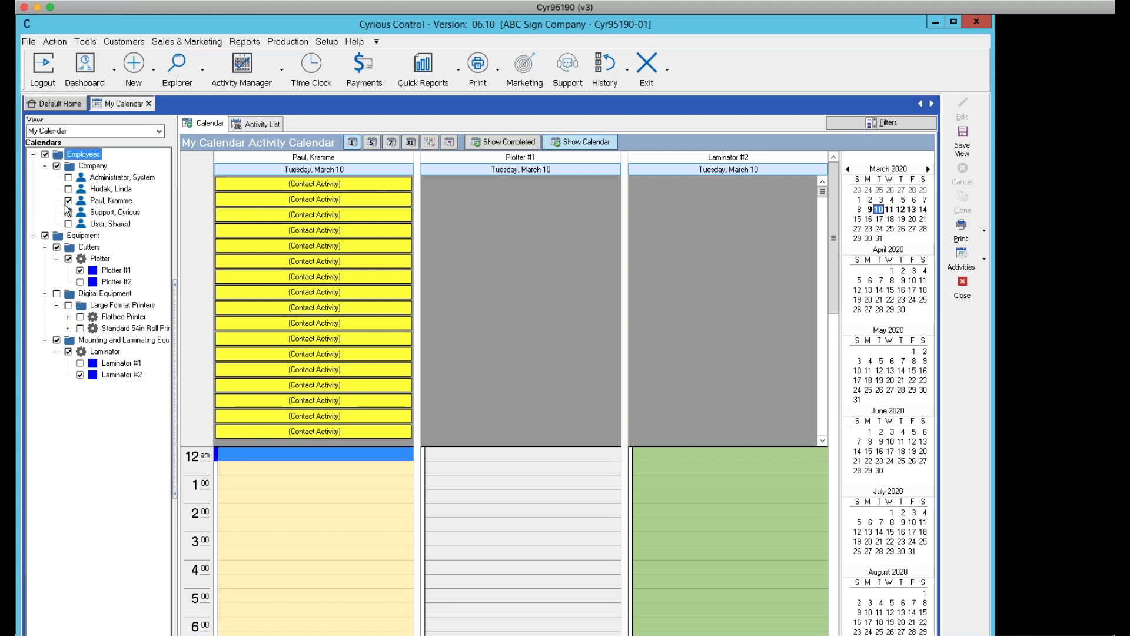
left_click(68, 189)
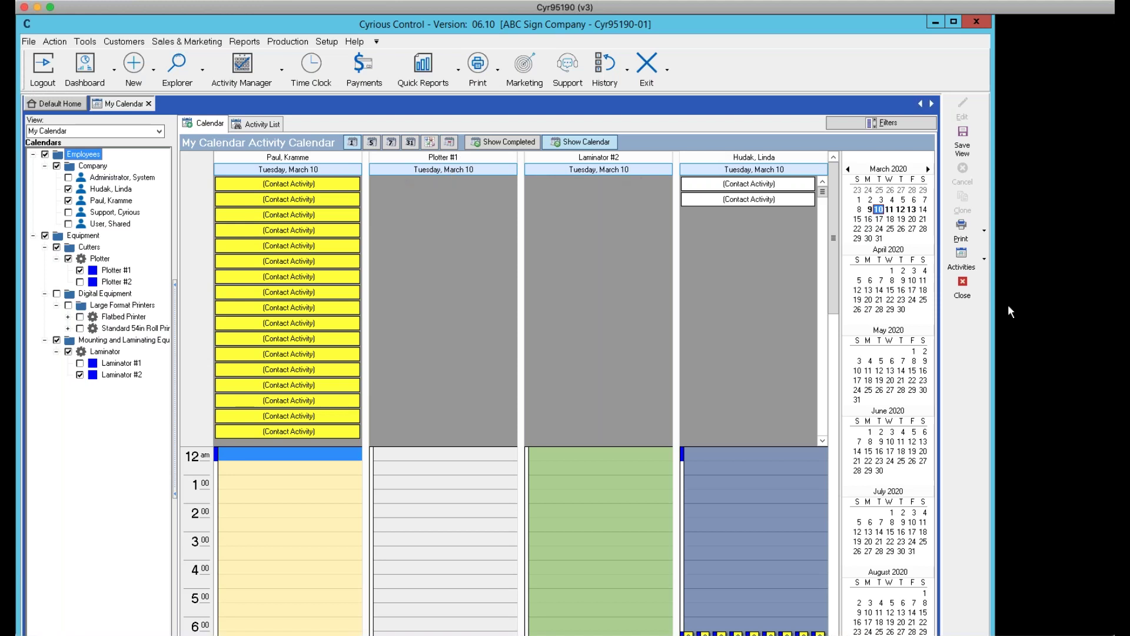
left_click(958, 288)
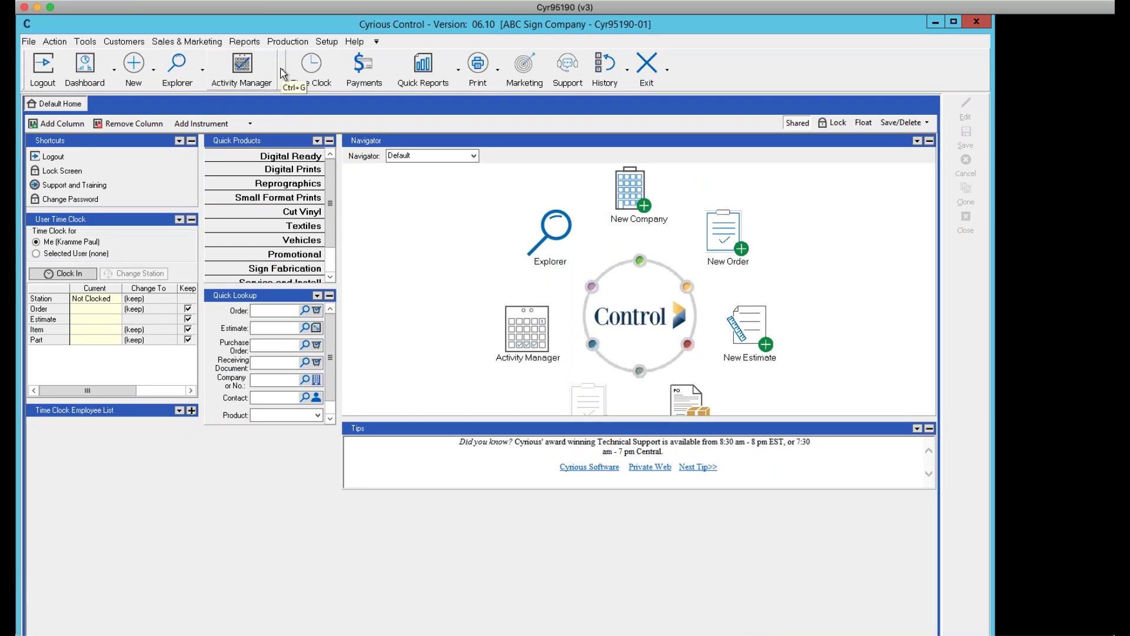
Reopen the My Calendar view from Activity Manager and list the new activity types
left_click(282, 71)
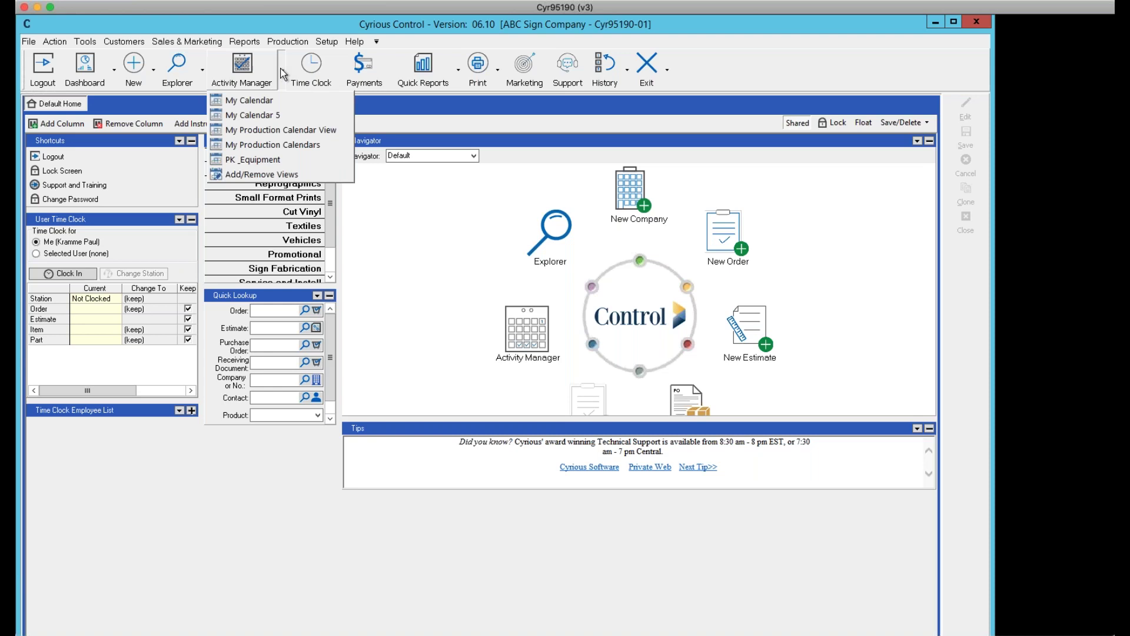
left_click(255, 104)
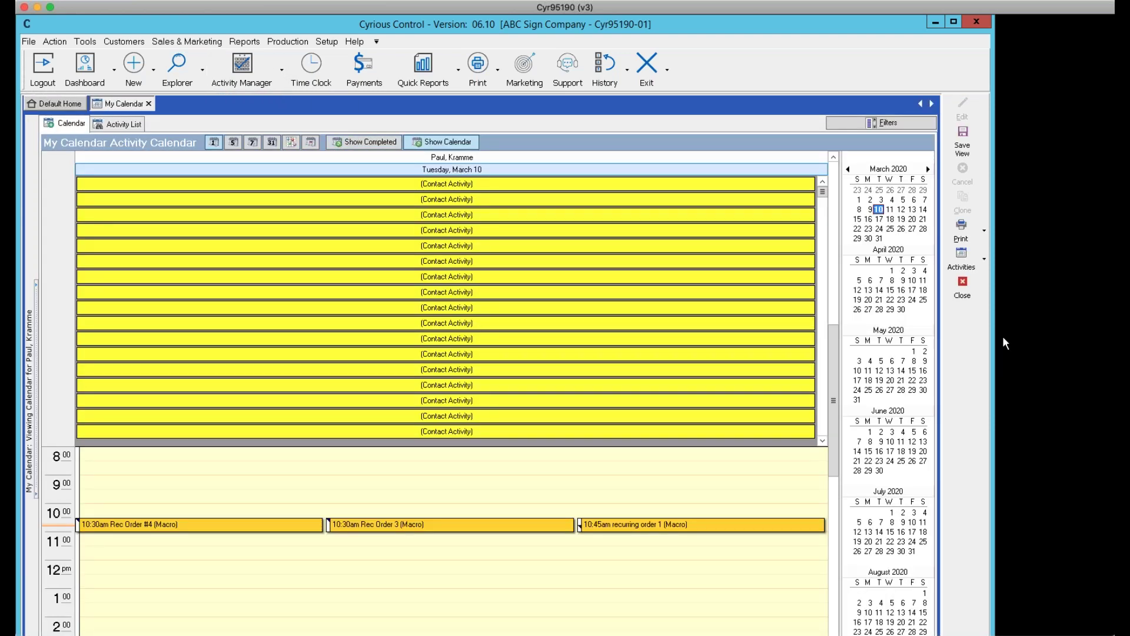
left_click(984, 259)
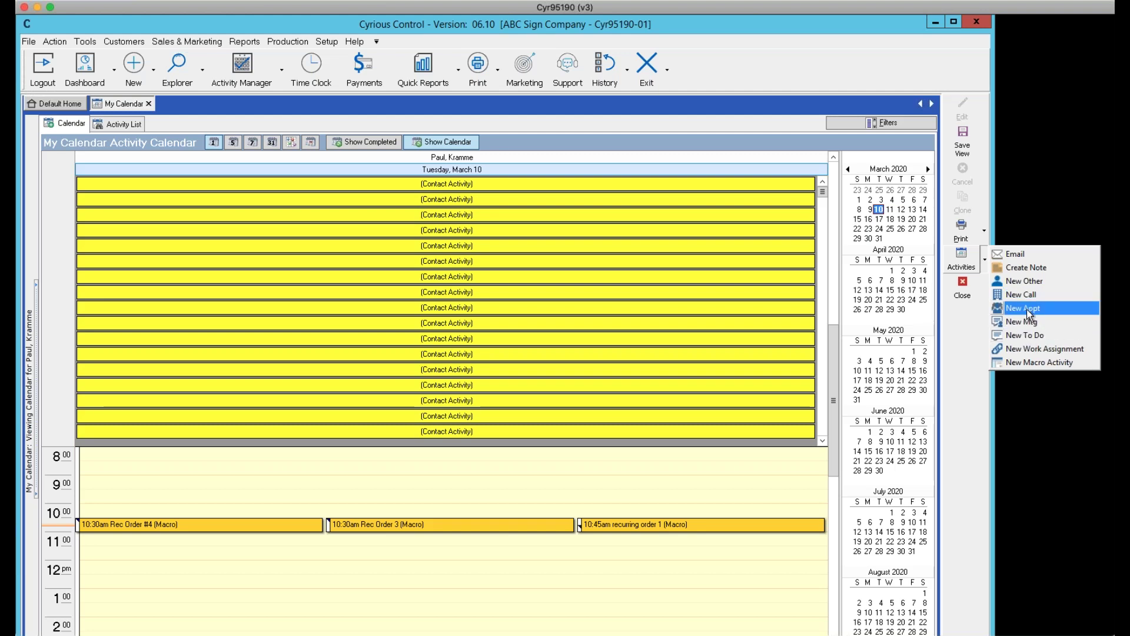
Start a New Appt and add the second employee's calendar alongside your own
left_click(1040, 310)
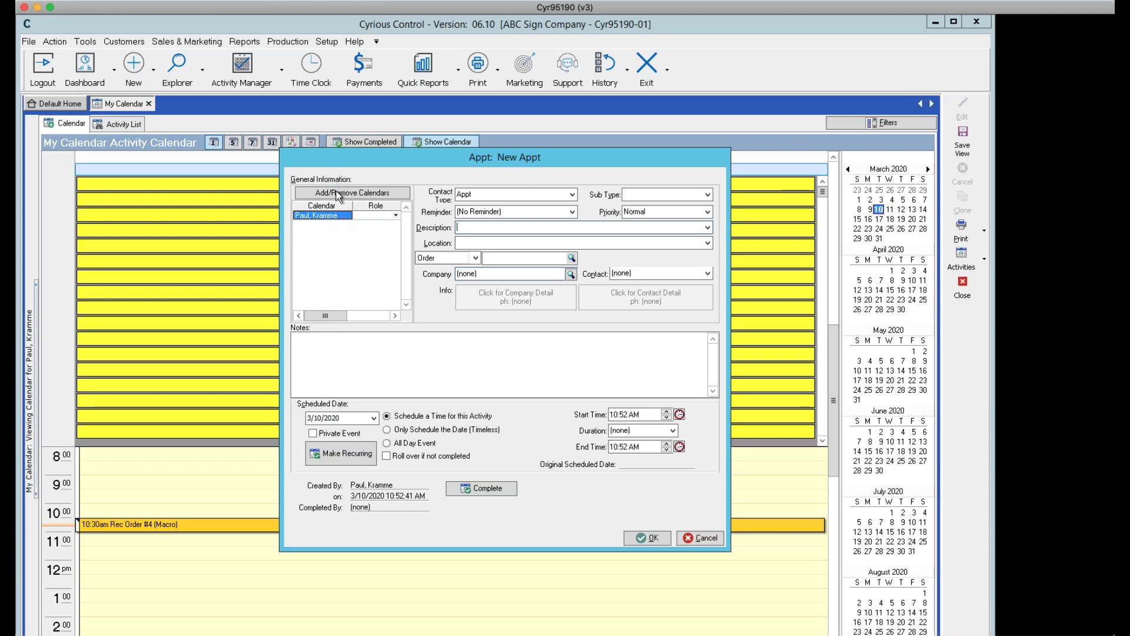
left_click(339, 194)
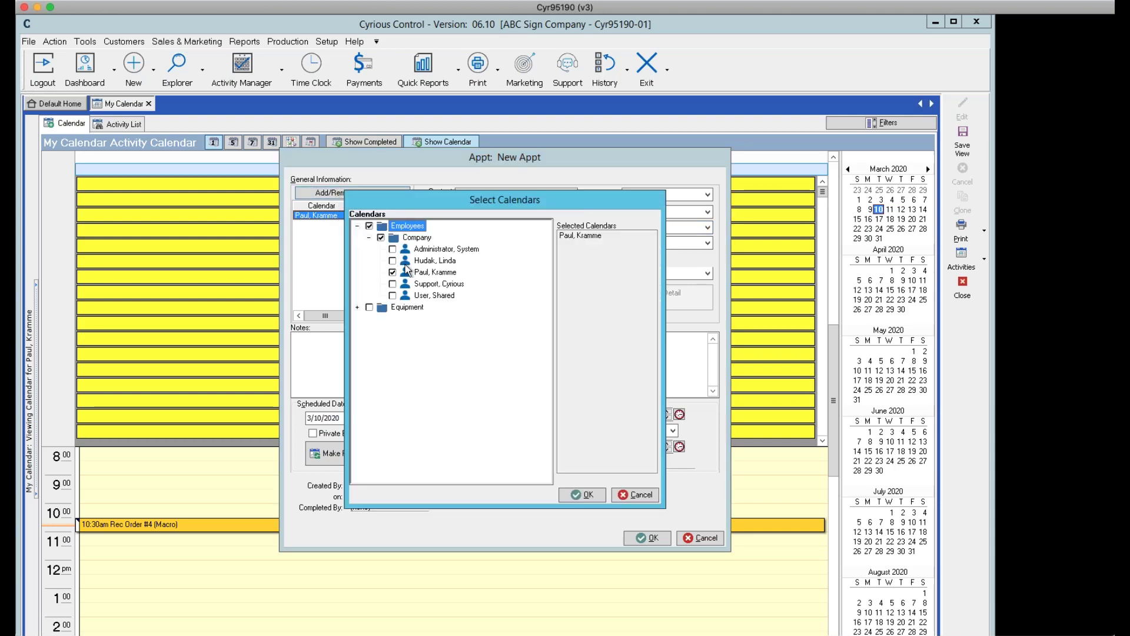
left_click(398, 263)
left_click(393, 261)
left_click(592, 493)
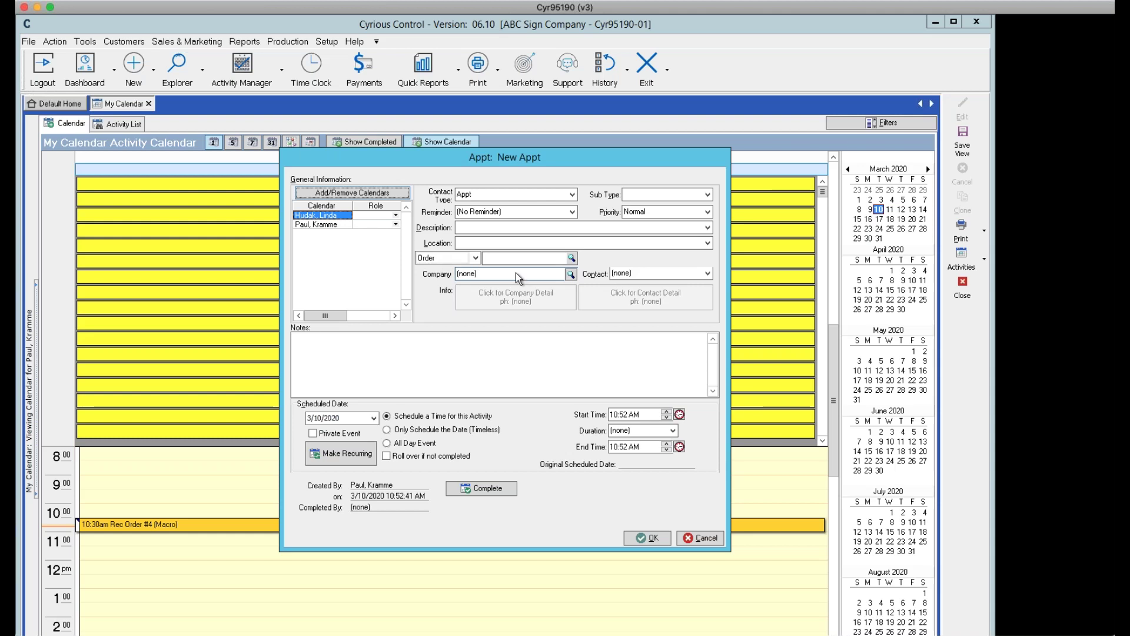
Attach order 1076 to the appointment, filling in Cyrskills and its contact
left_click(571, 258)
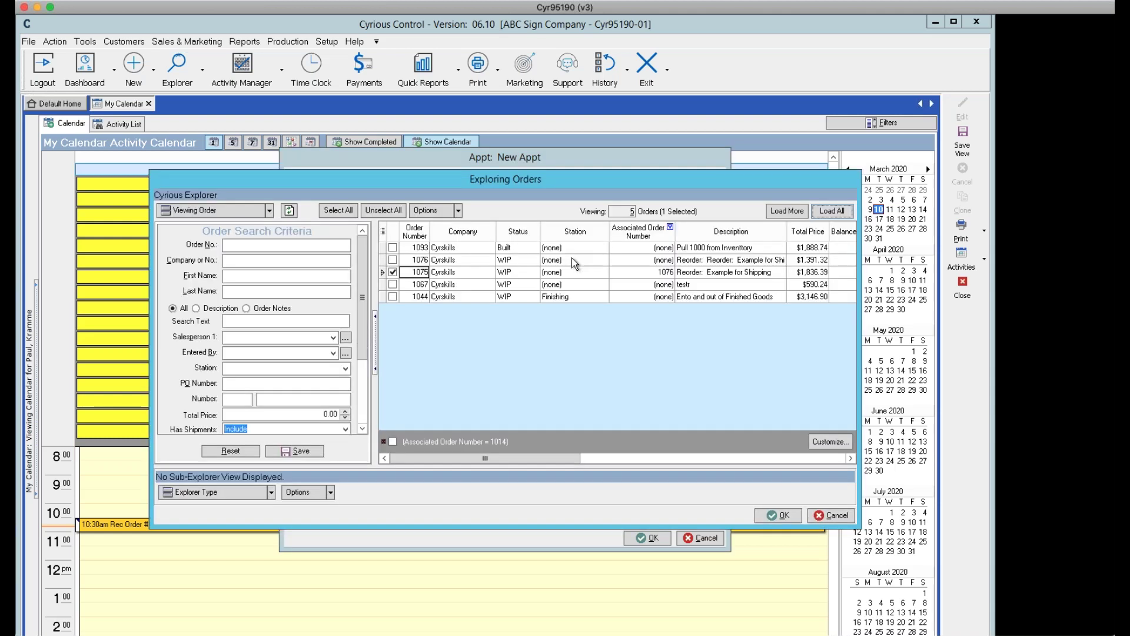
left_click(432, 260)
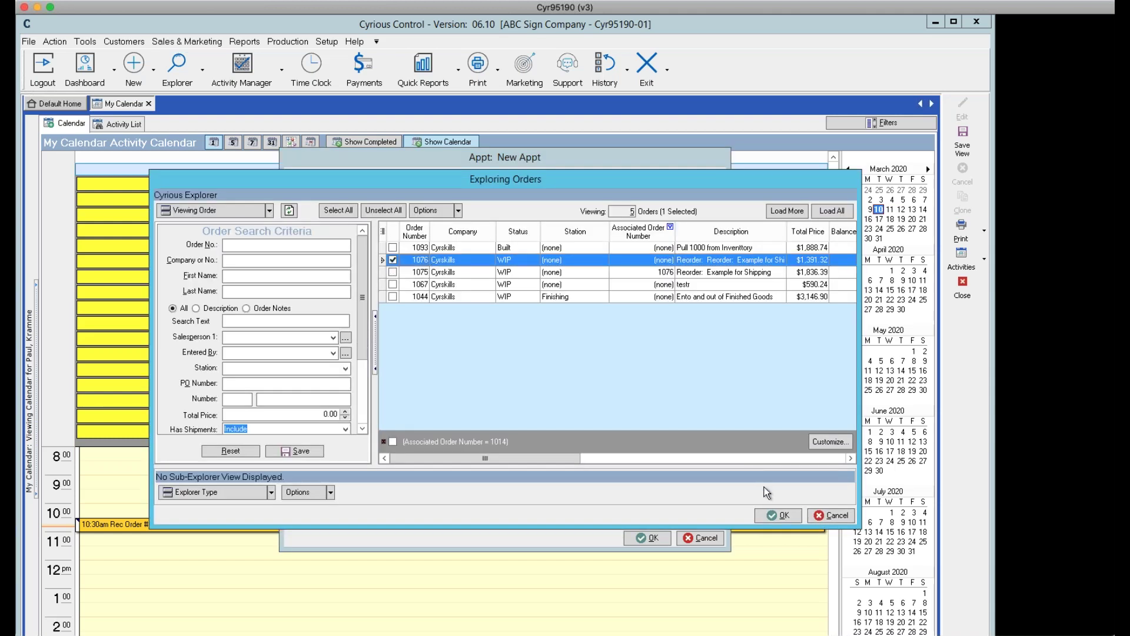
left_click(783, 515)
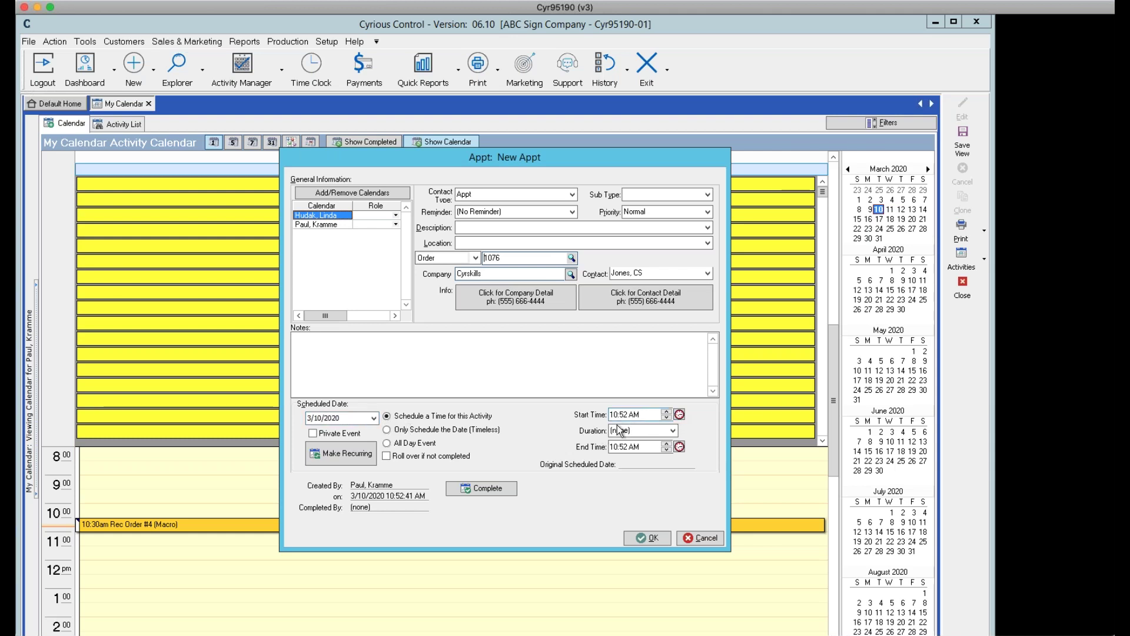
Give the appointment a 15 Min duration at a set time, then save and make it recurring
left_click(674, 433)
left_click(625, 459)
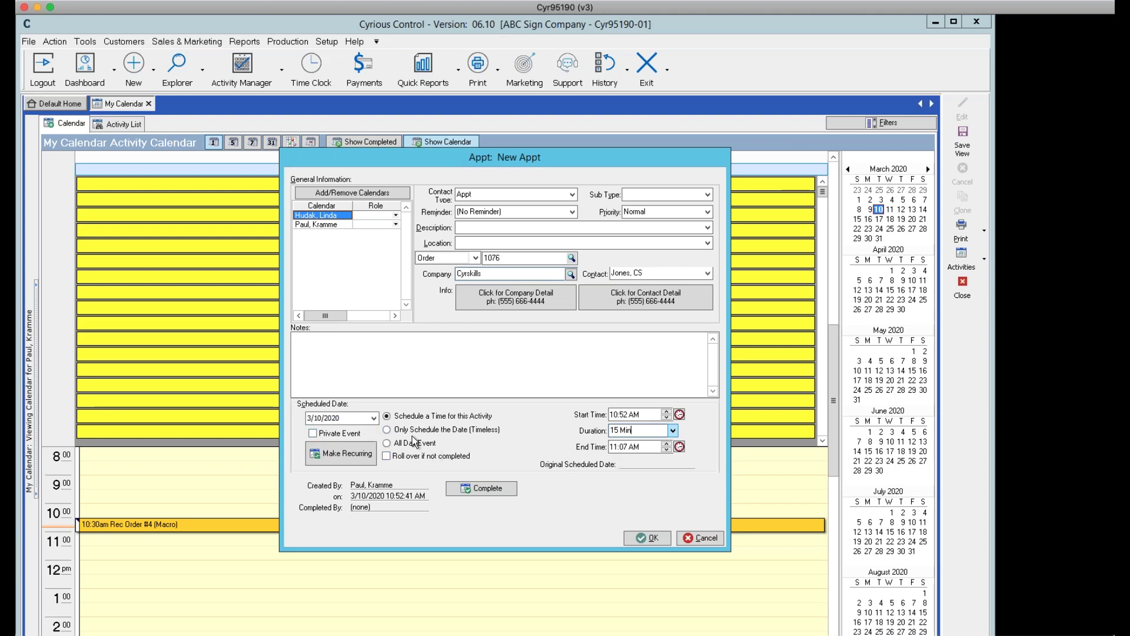
left_click(387, 443)
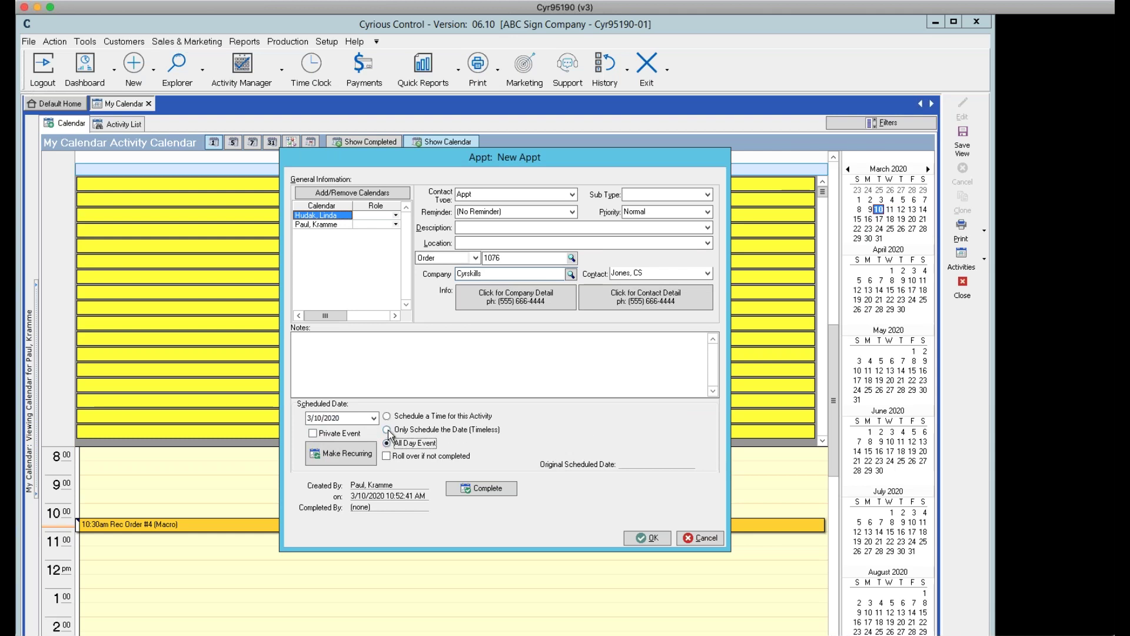
left_click(387, 429)
left_click(387, 416)
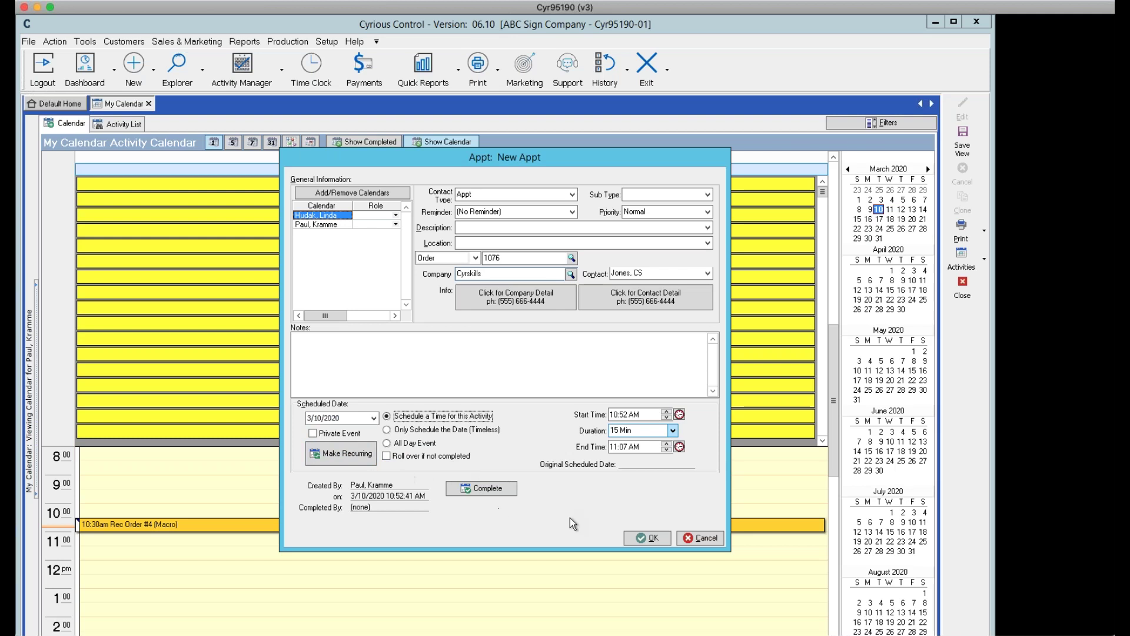
left_click(341, 447)
left_click(816, 384)
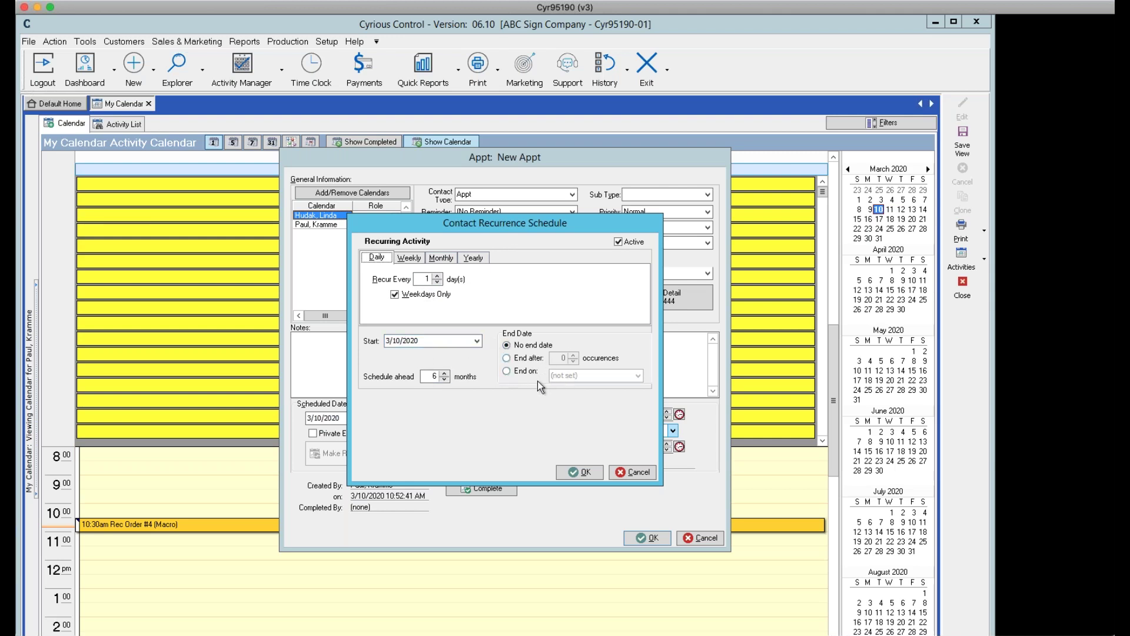
Discard the recurrence, save the 10:52–11:07 AM appointment, and show completed activities
left_click(627, 473)
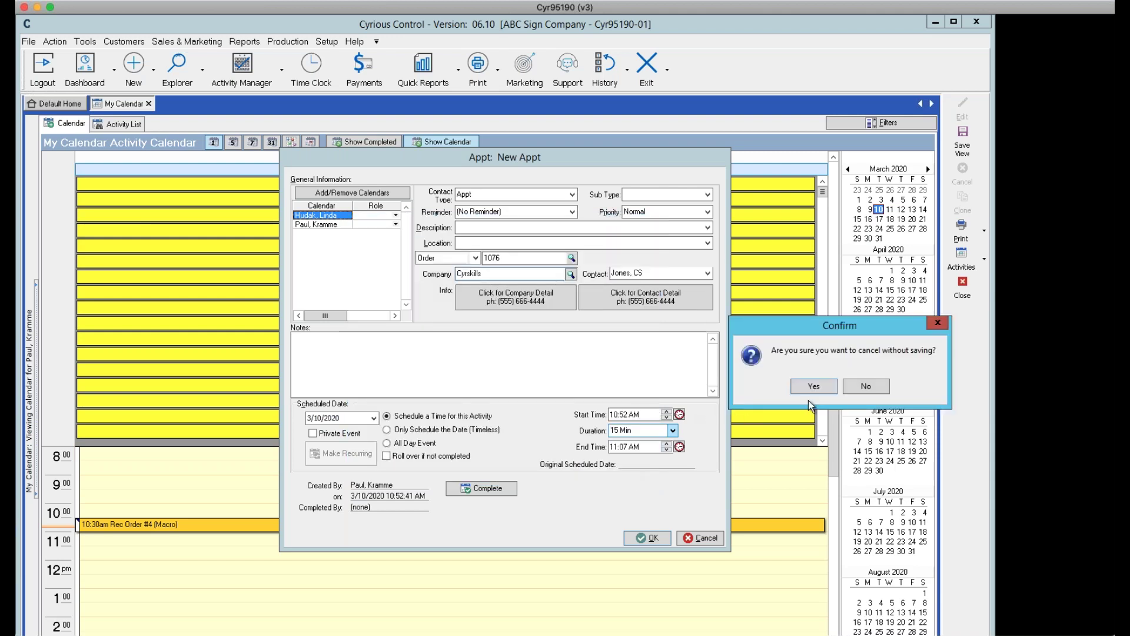
left_click(813, 386)
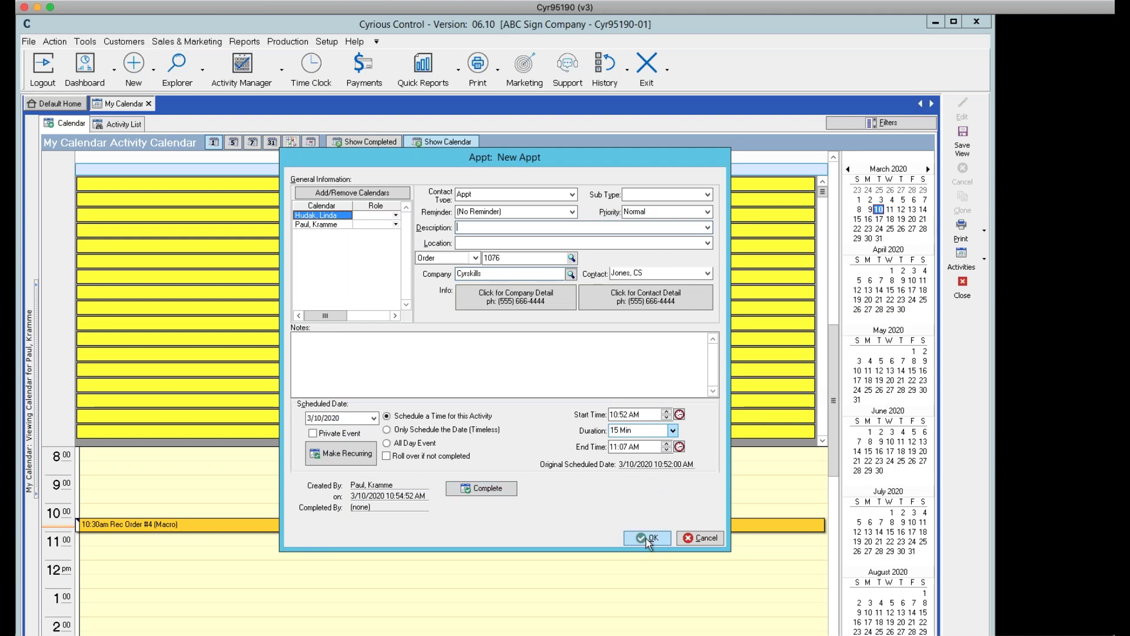
left_click(645, 538)
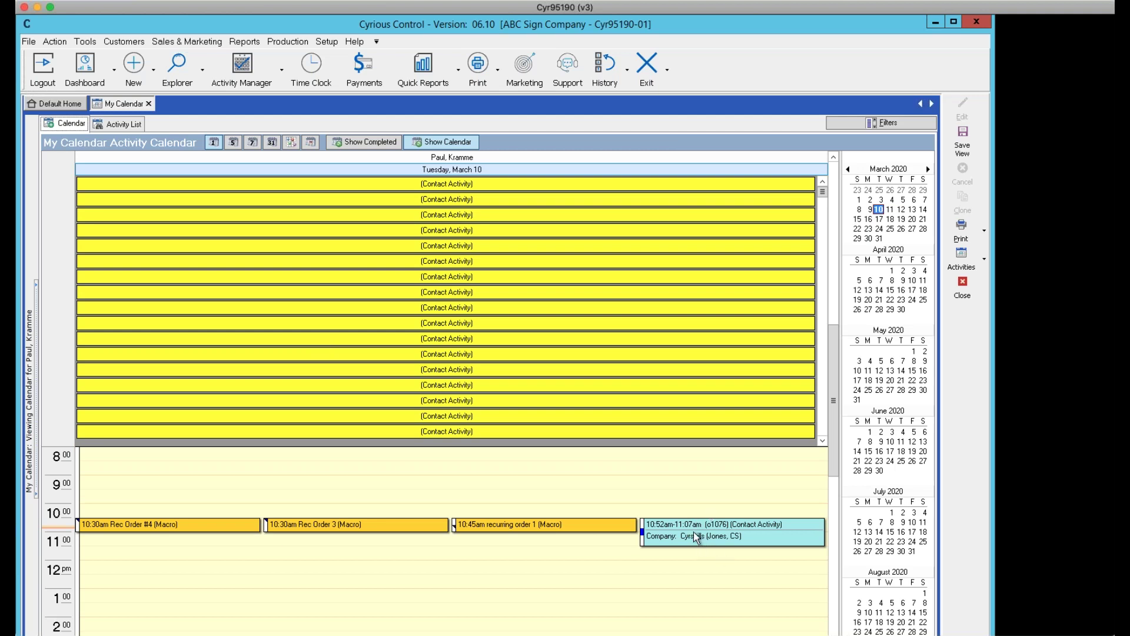
left_click(360, 144)
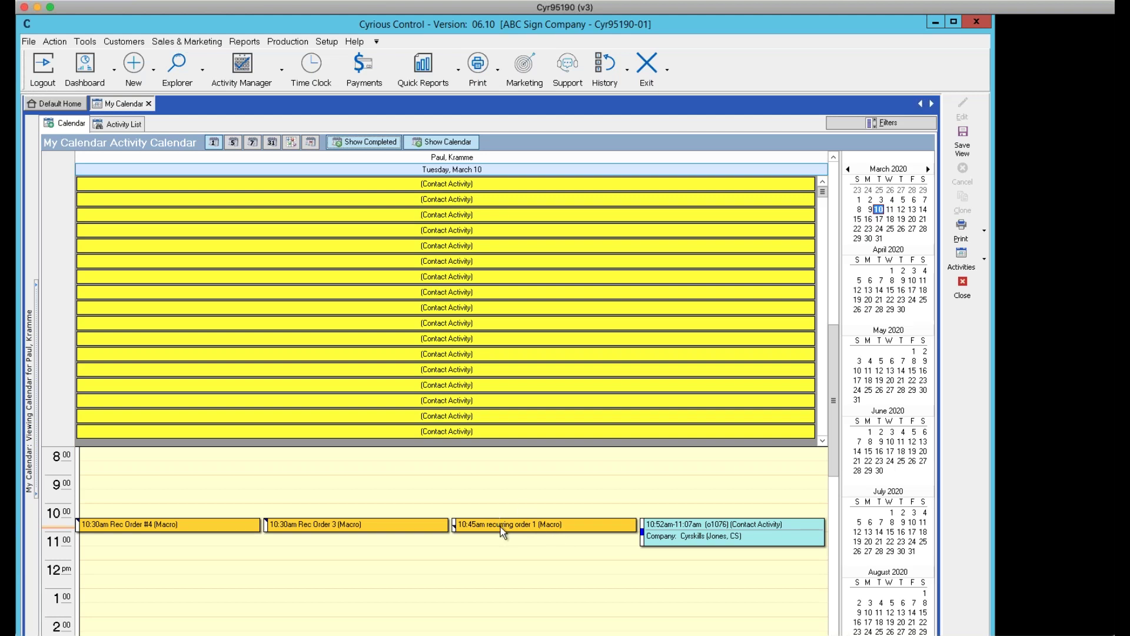
Inspect the last contact activity and the Rec Order 3 macro details without saving changes
right_click(373, 432)
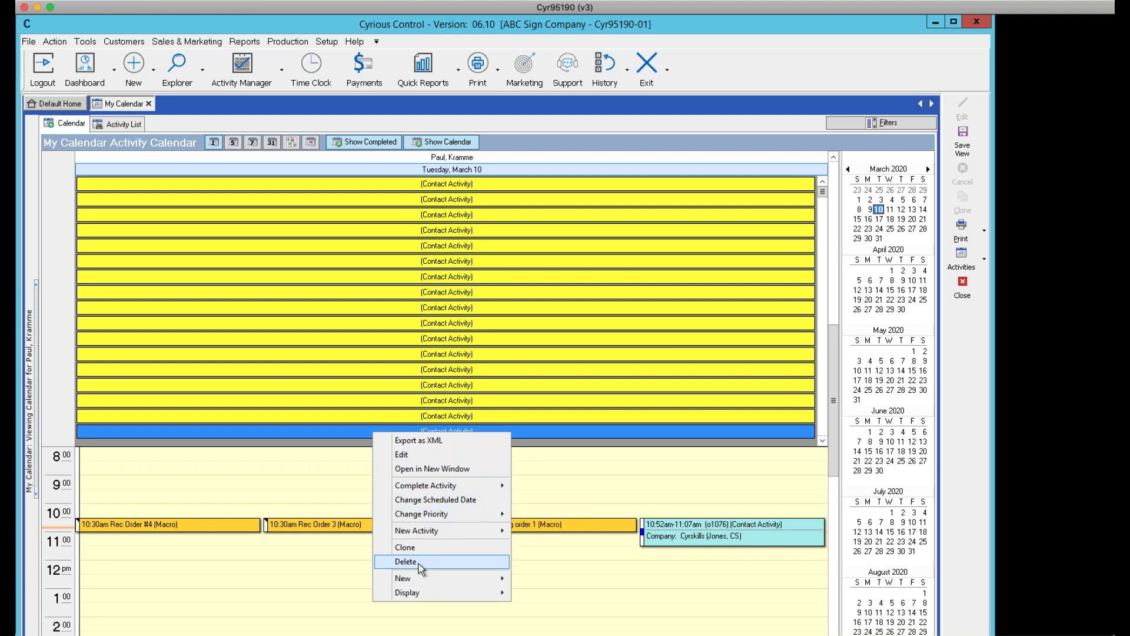
left_click(314, 487)
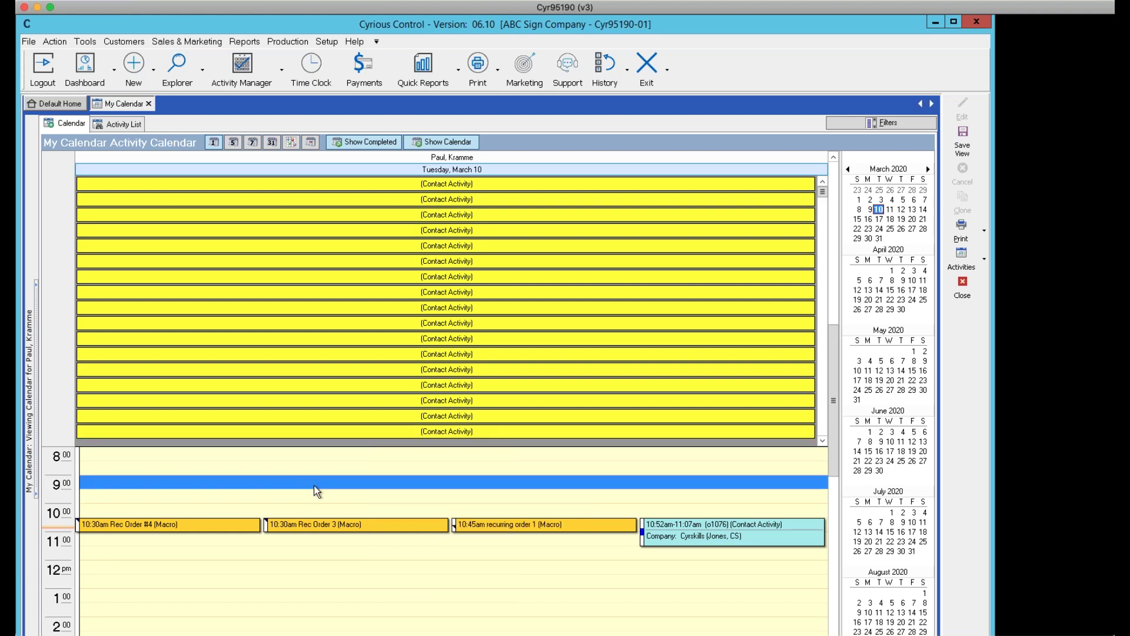
right_click(337, 527)
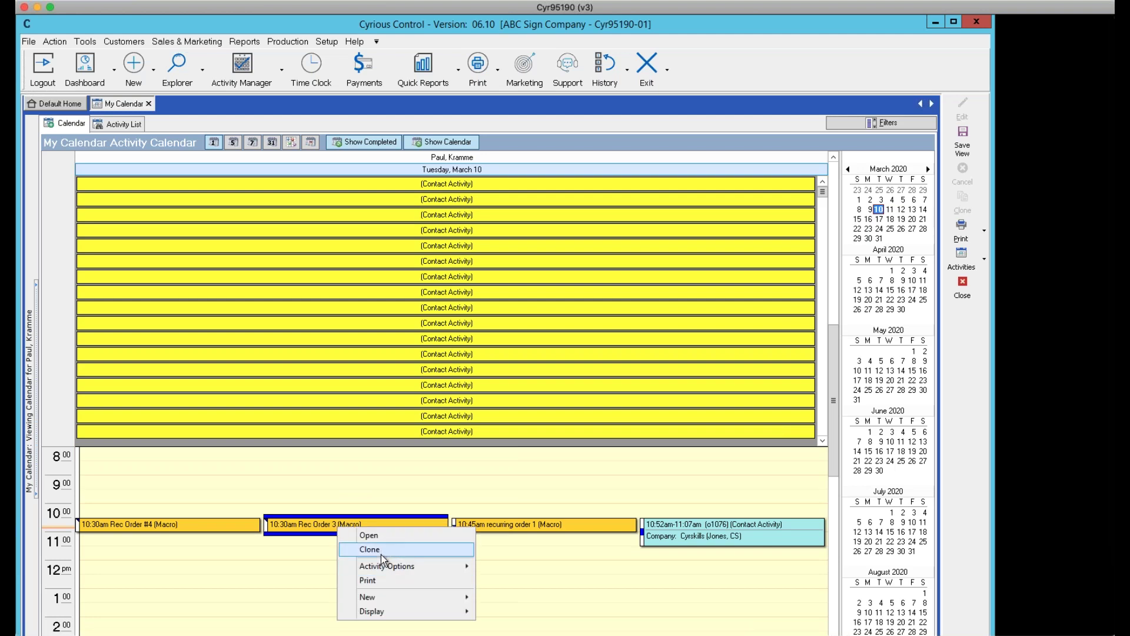
left_click(306, 520)
double_click(306, 520)
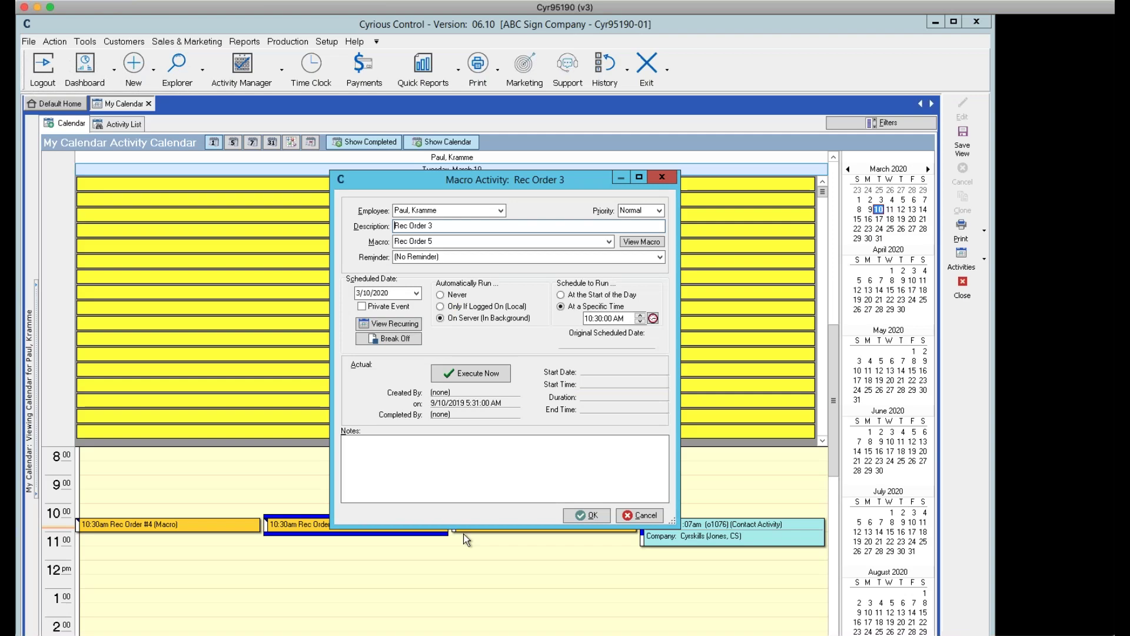
left_click(638, 516)
left_click(813, 386)
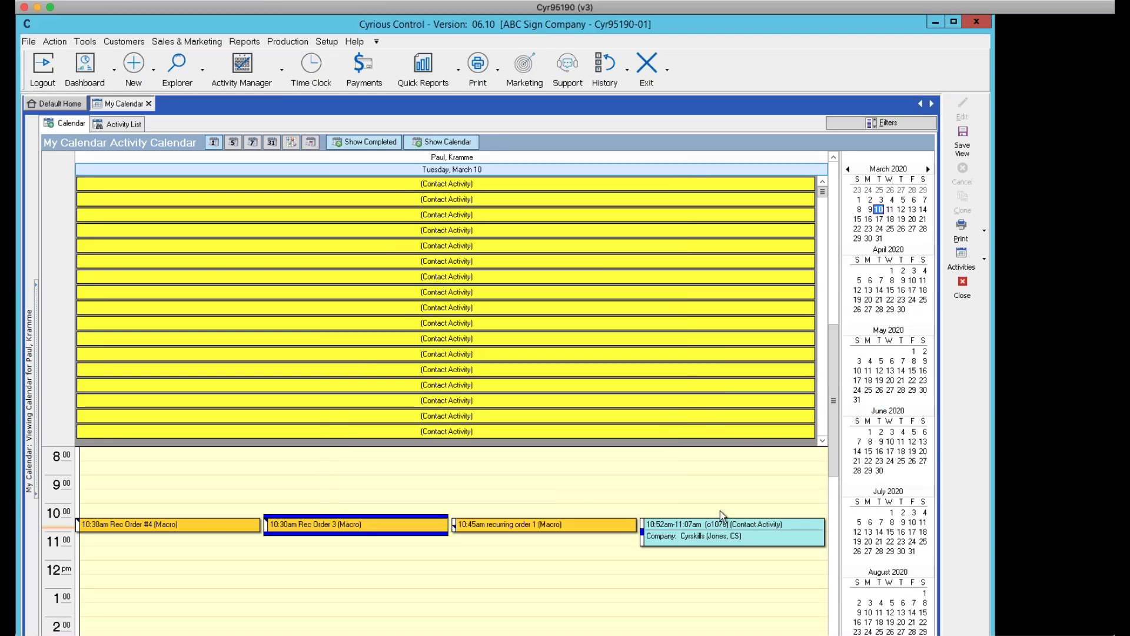
Quick Complete the 10:52am contact activity, then hide completed activities
right_click(723, 530)
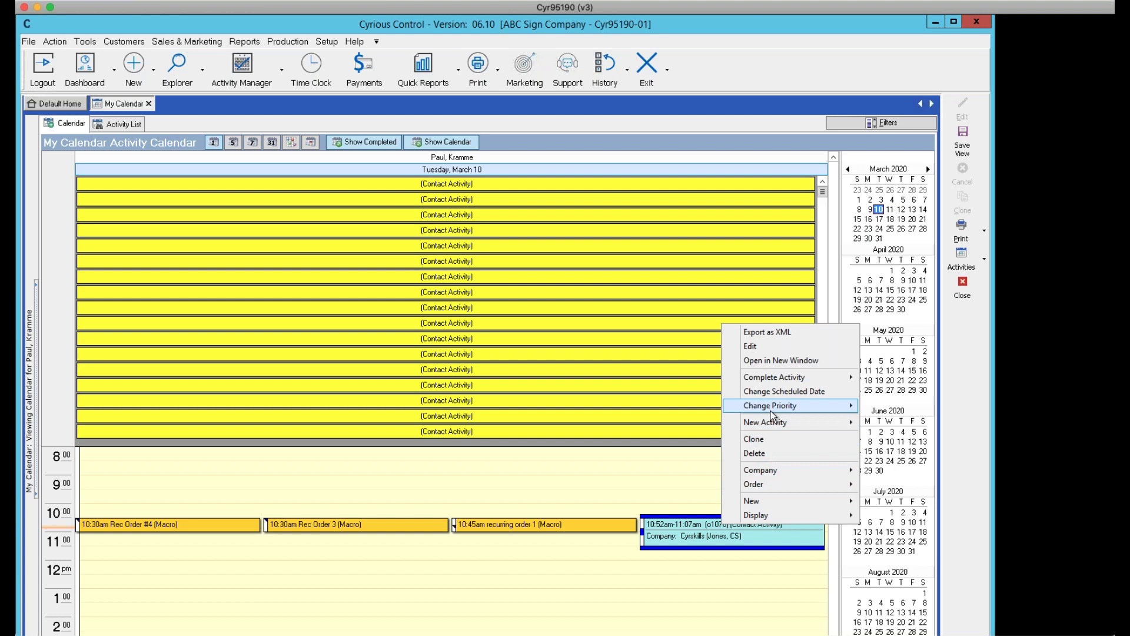
mouse_move(805, 376)
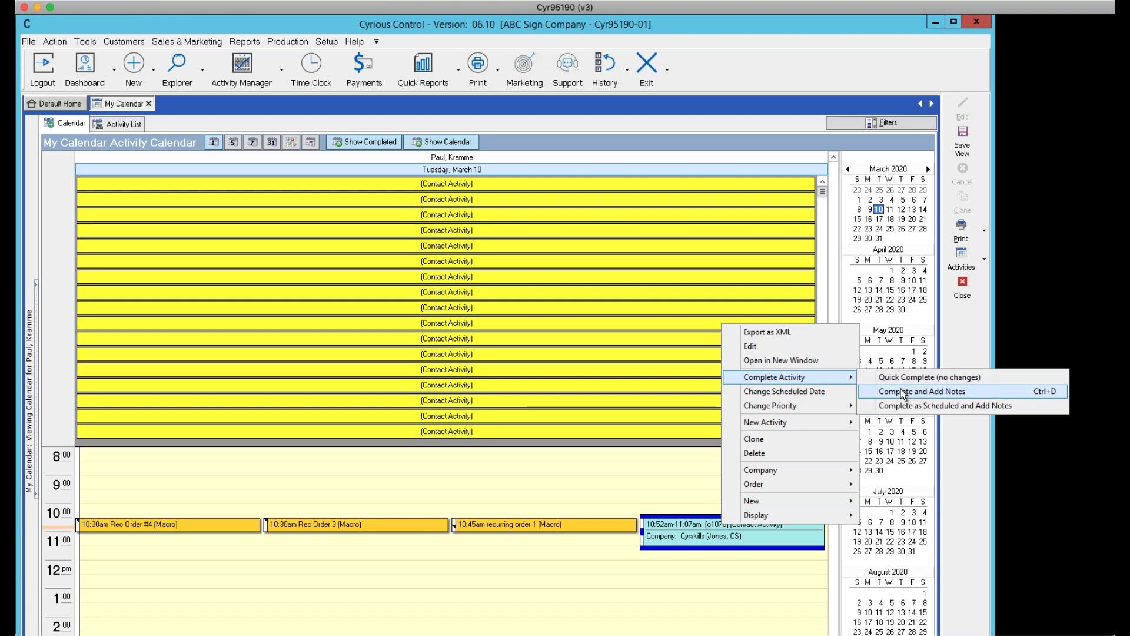
left_click(901, 377)
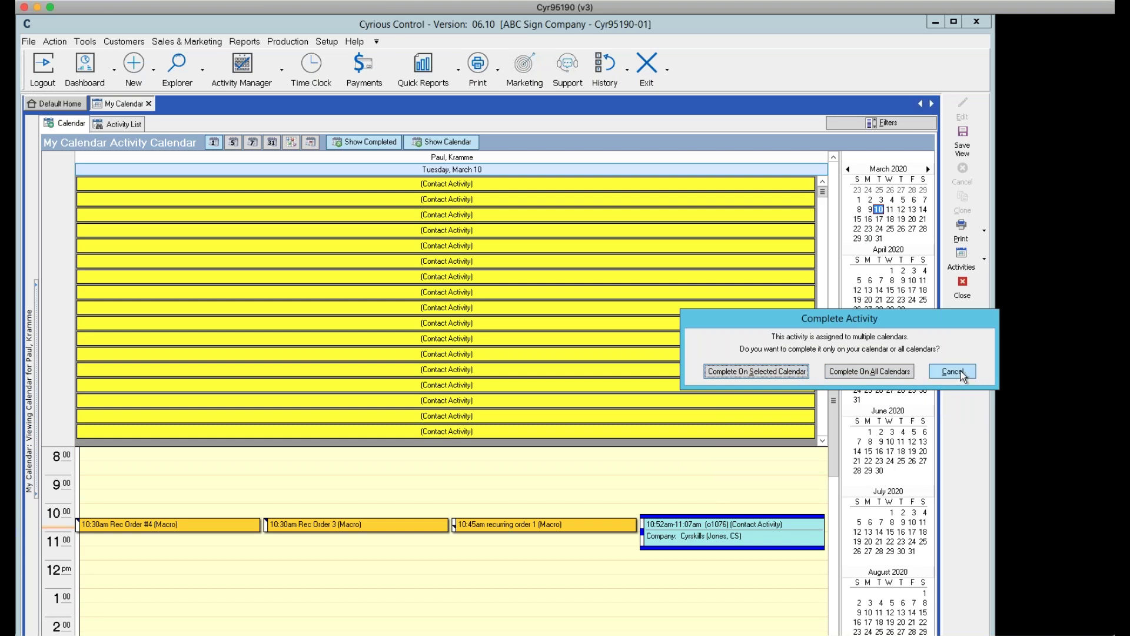
left_click(860, 375)
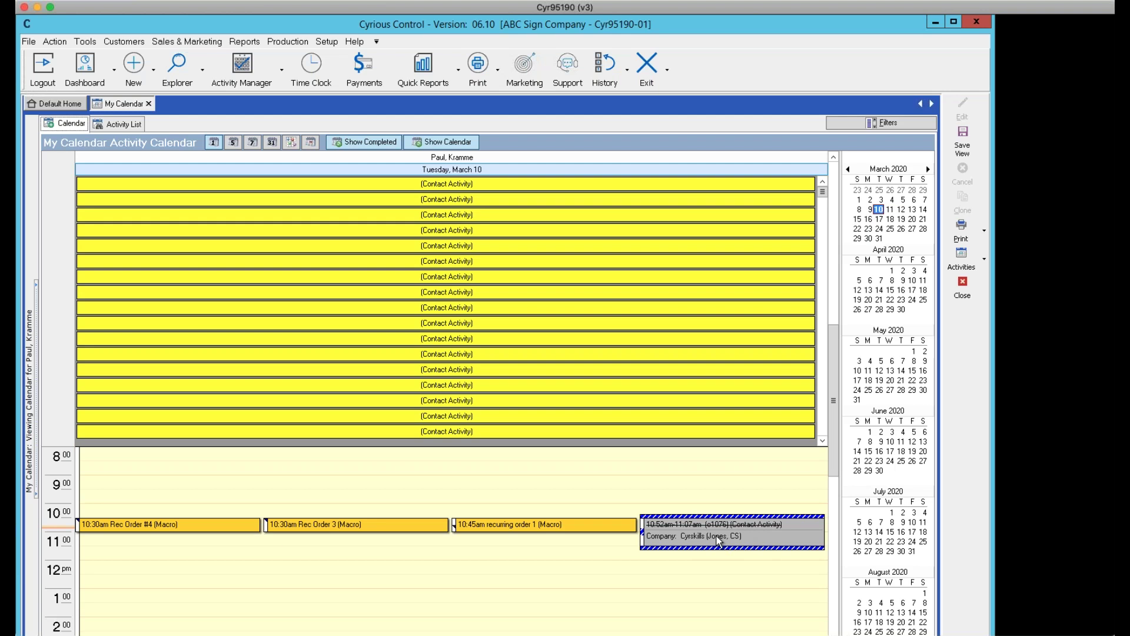
left_click(354, 141)
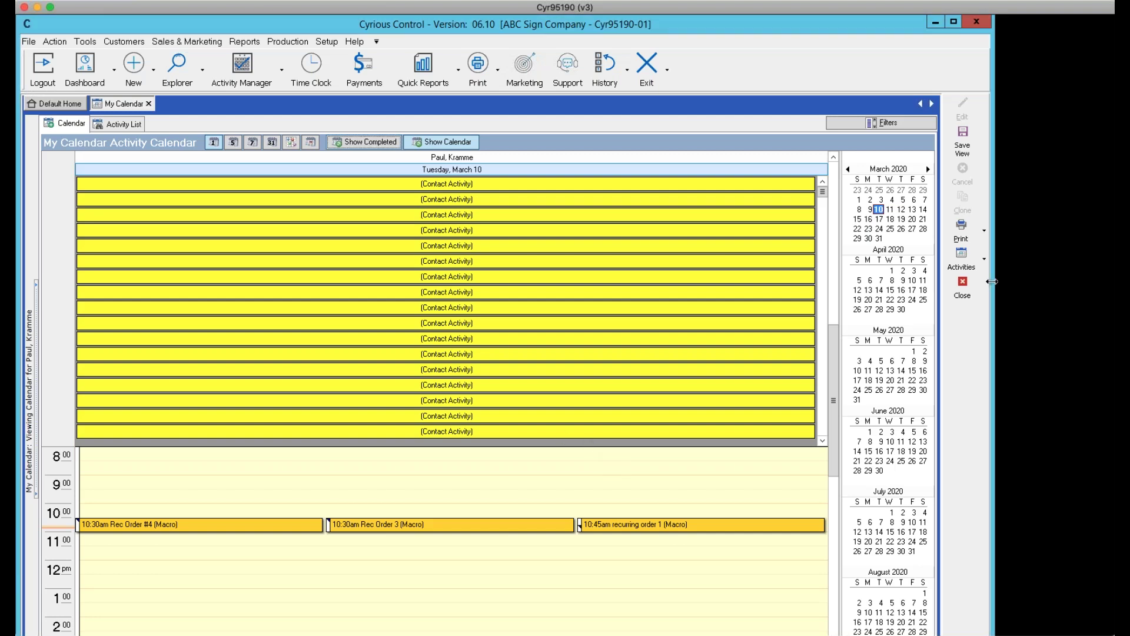
Save a non-recurring 10:57 AM meeting on March 10 with the note 'test'
left_click(987, 260)
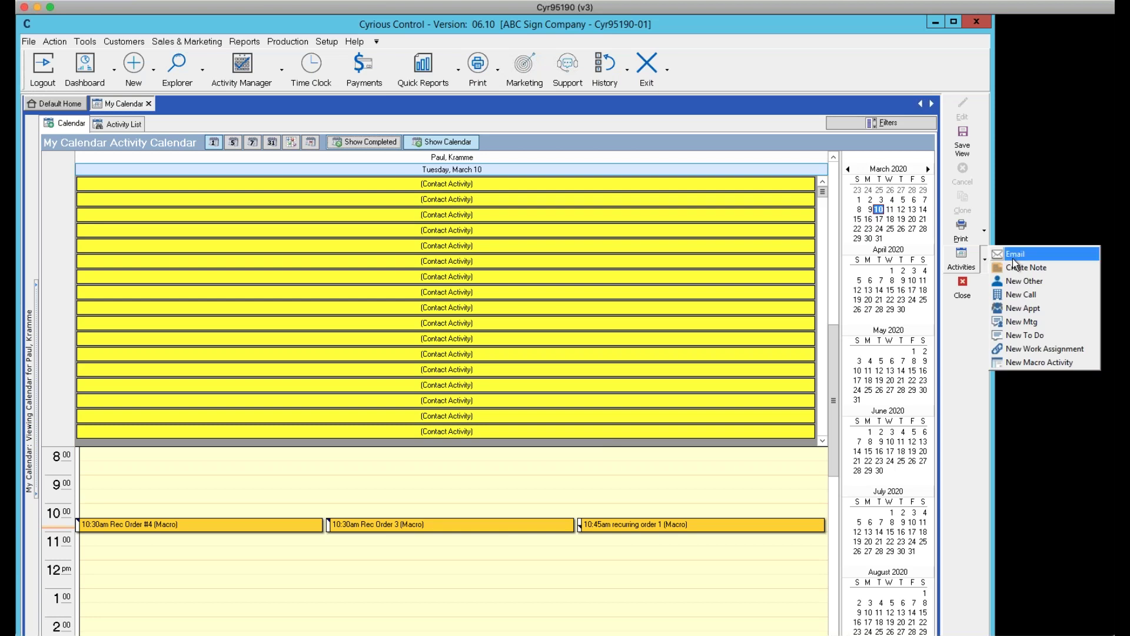
left_click(1011, 323)
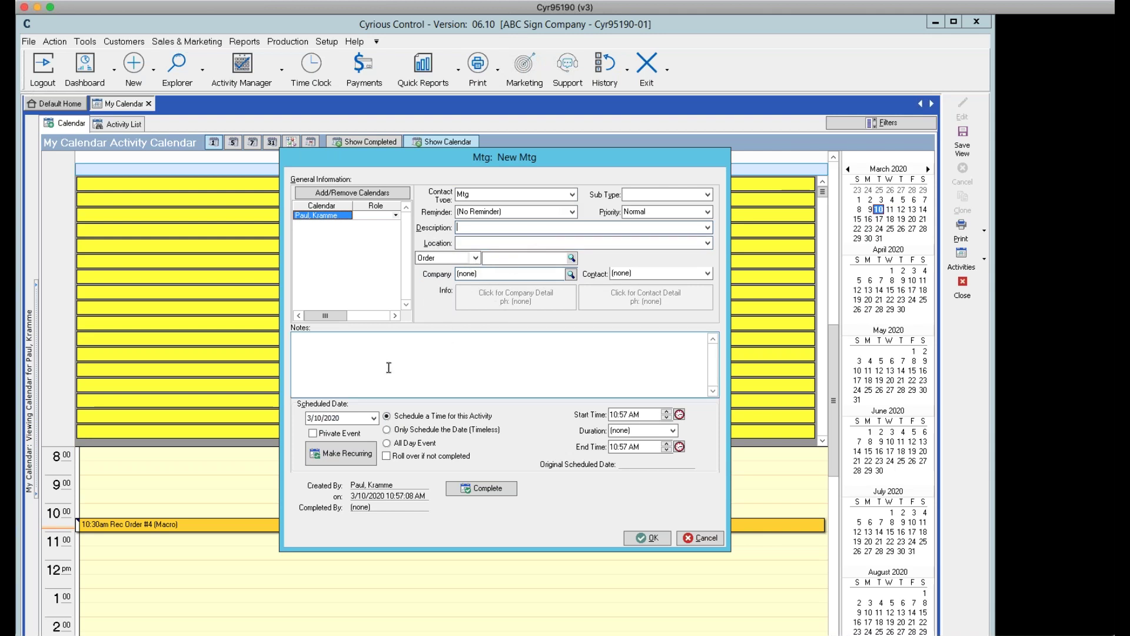
left_click(356, 456)
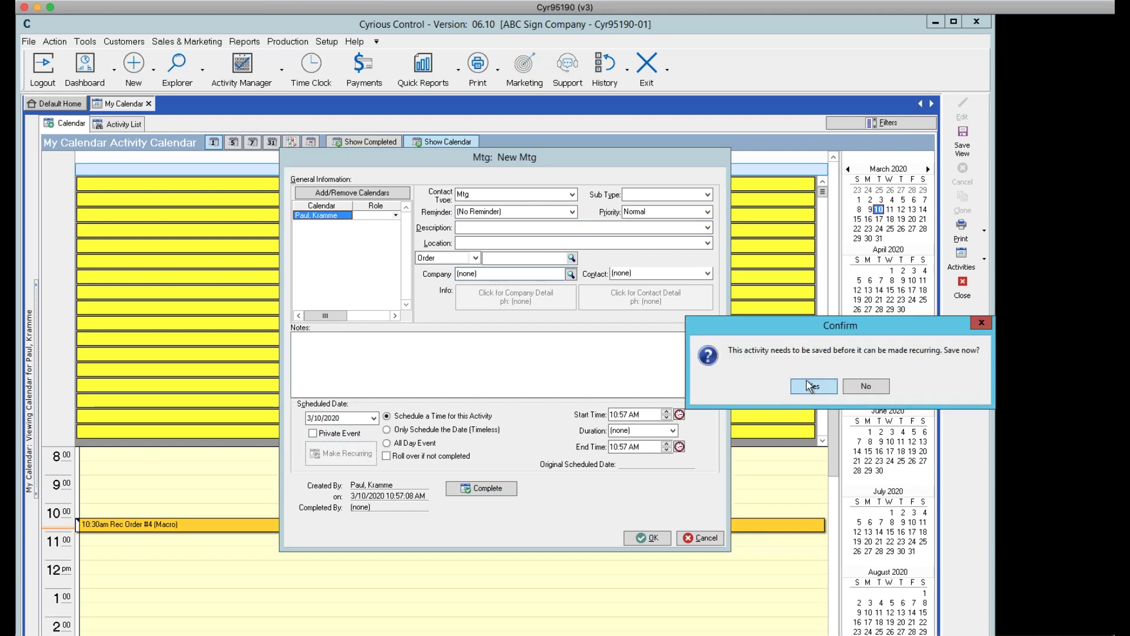
left_click(807, 385)
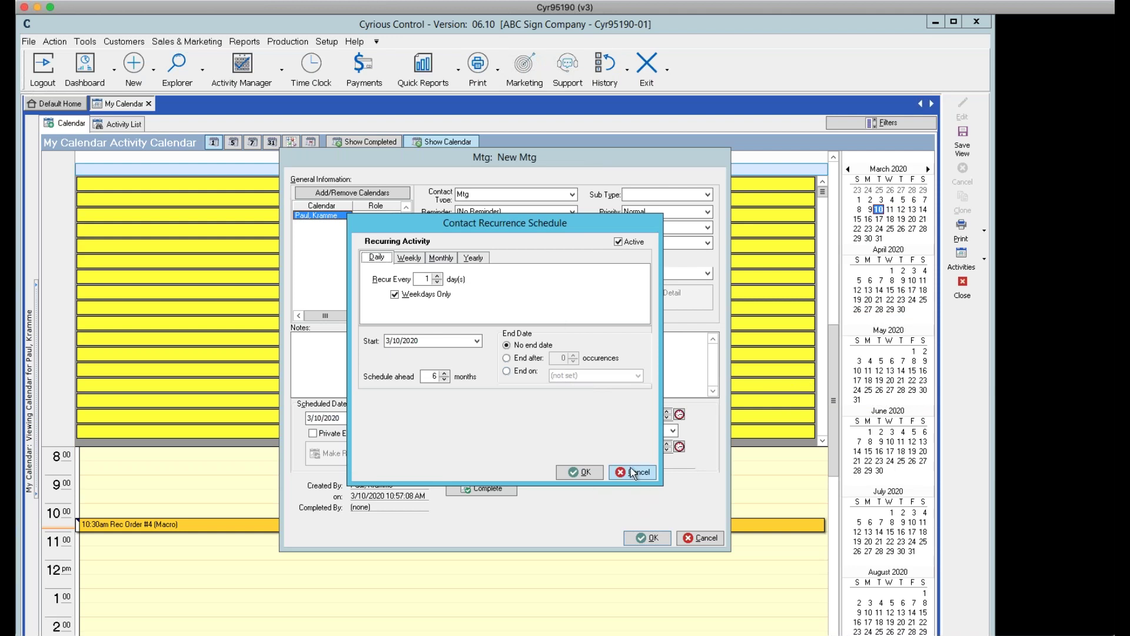
left_click(632, 472)
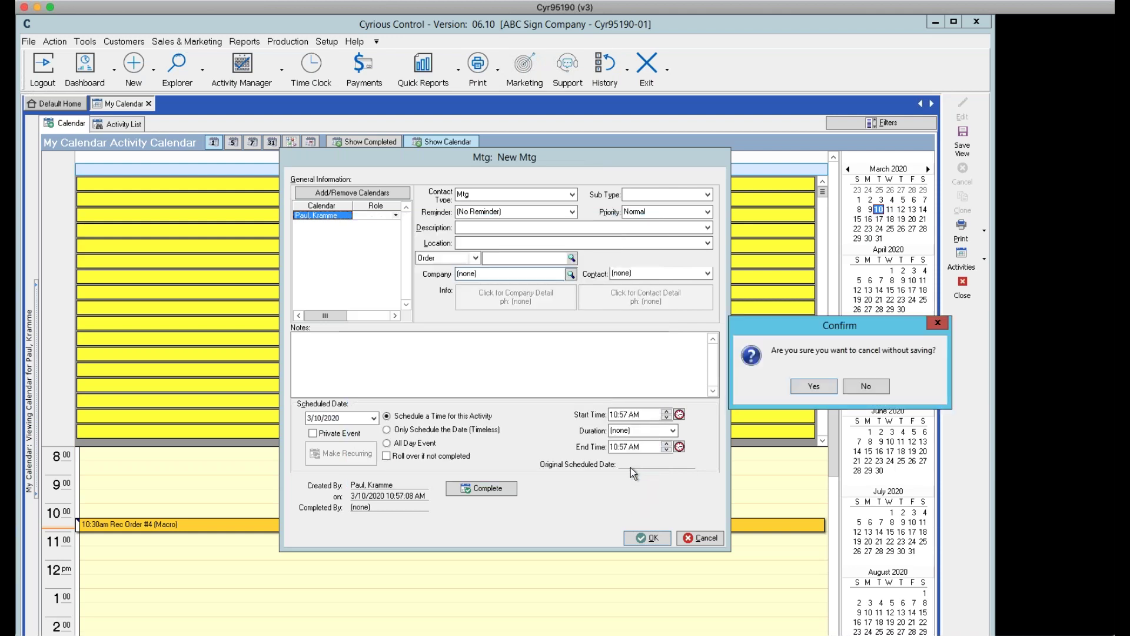
left_click(813, 392)
type("test")
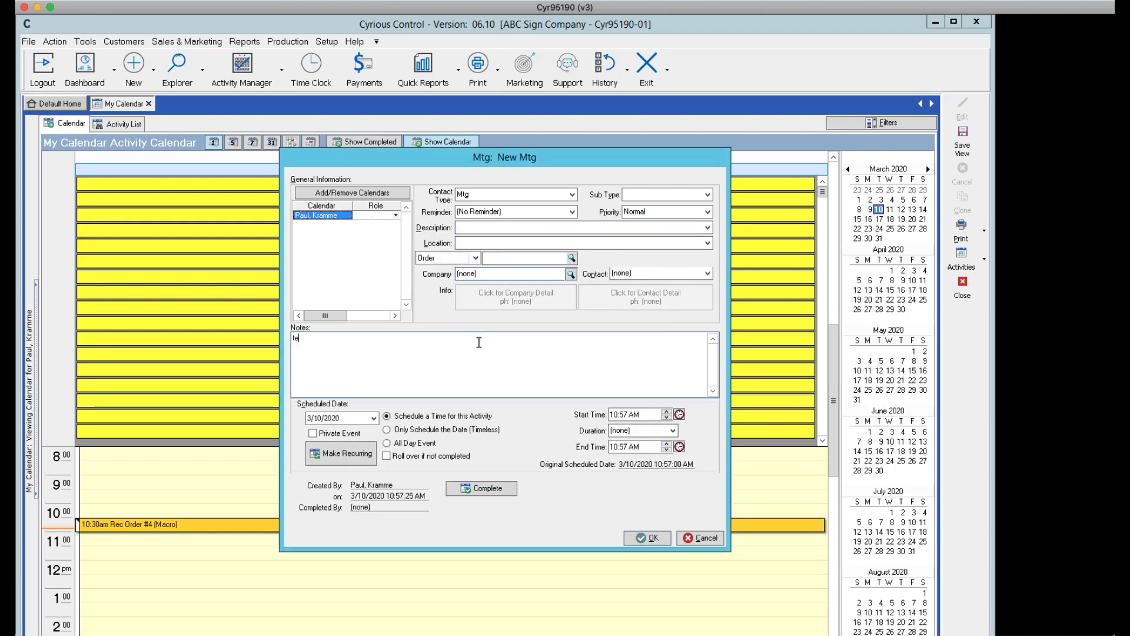
left_click(643, 538)
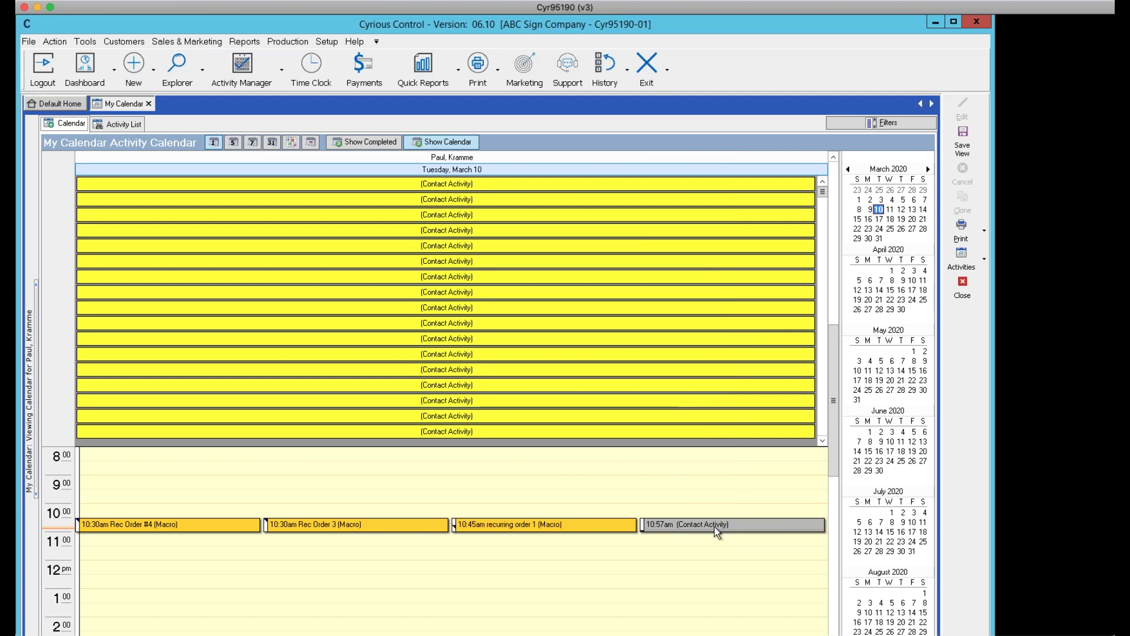
Make the 10:57 AM meeting recur daily on weekdays, ending 9/10/2020
left_click(716, 529)
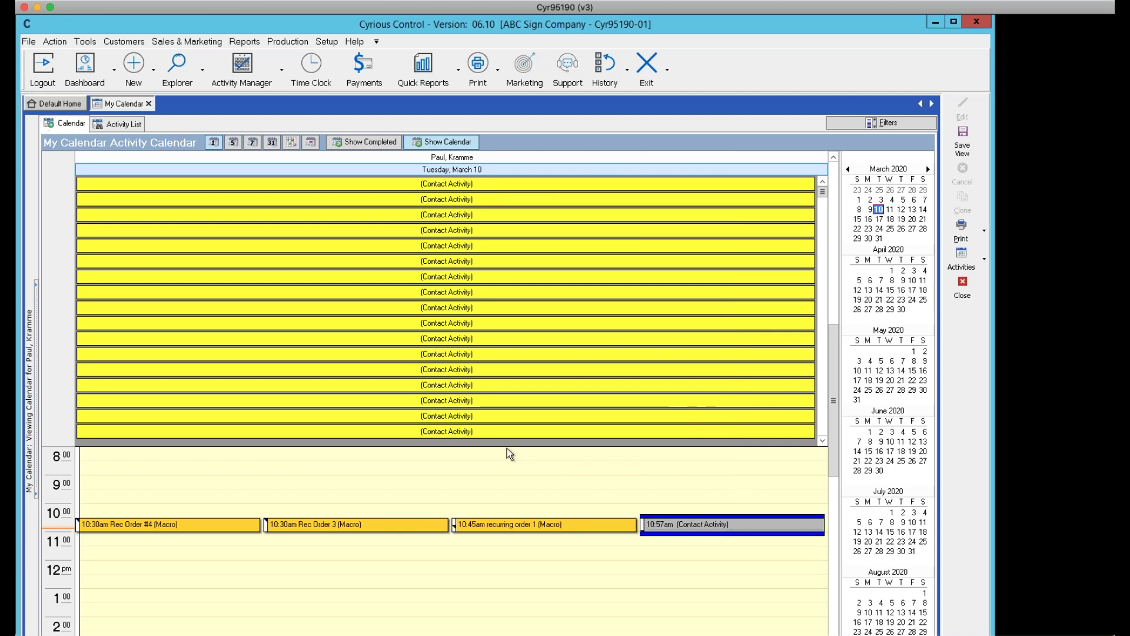
double_click(682, 529)
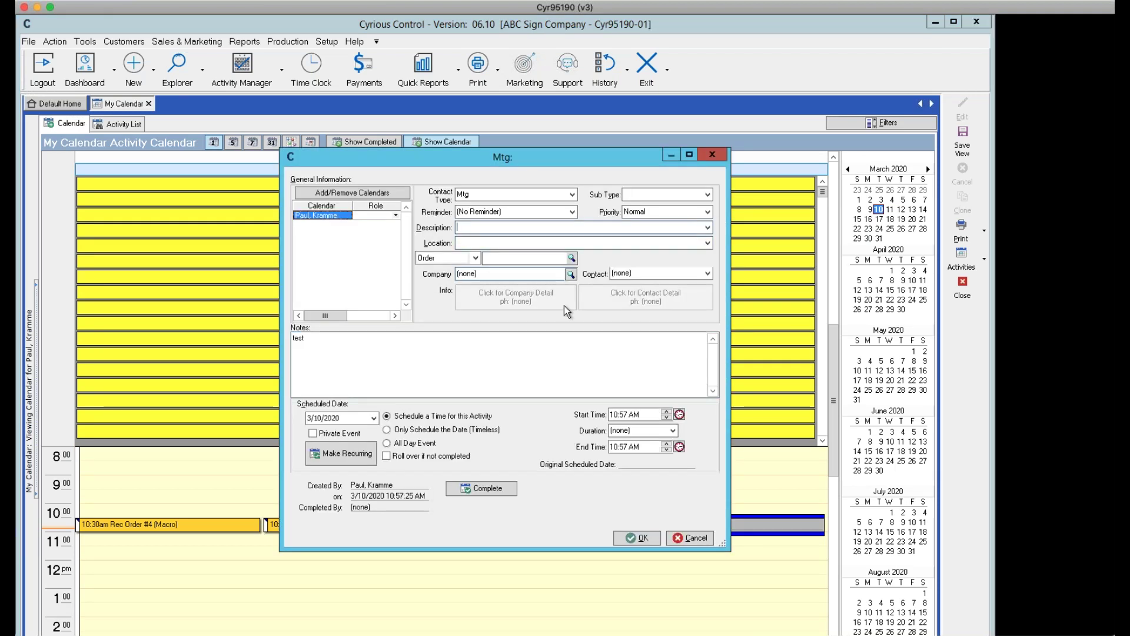
left_click(331, 457)
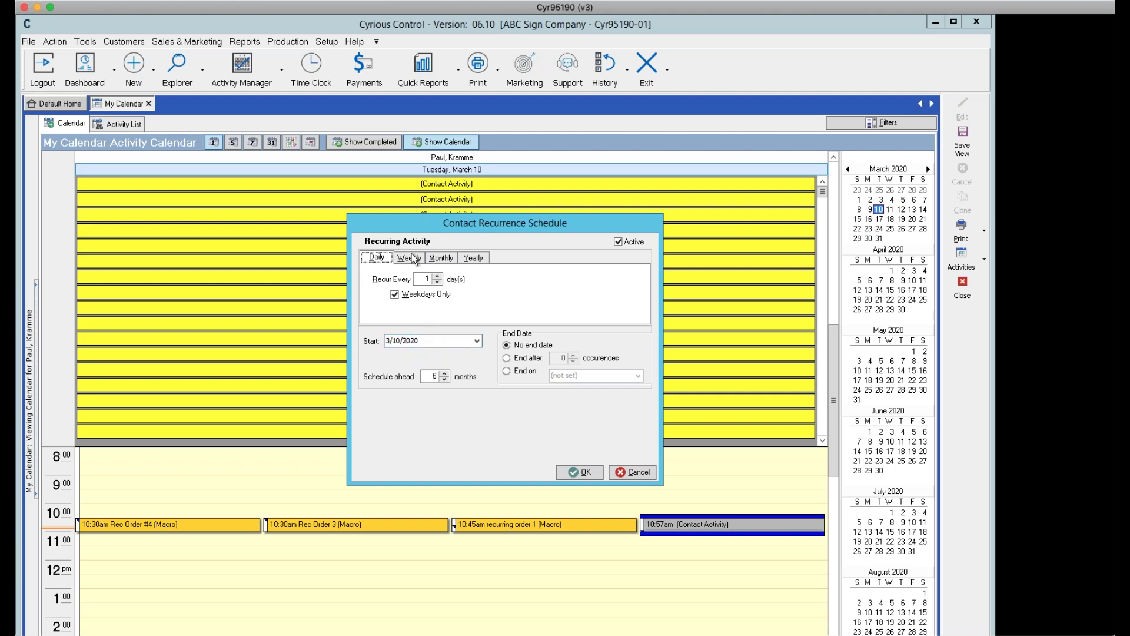
left_click(507, 370)
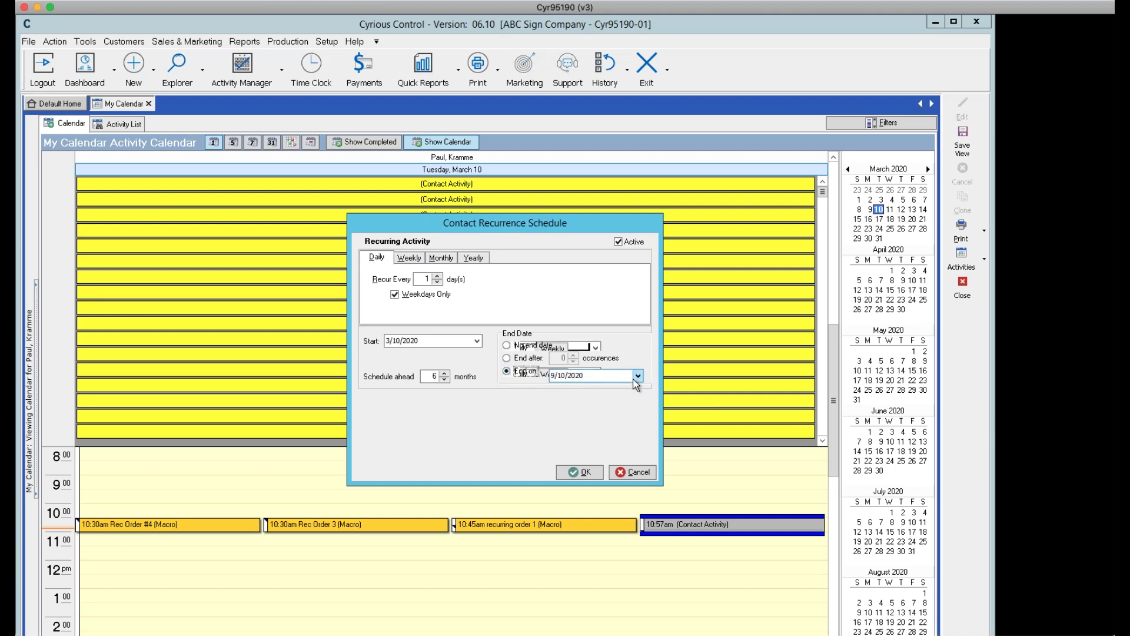
left_click(637, 375)
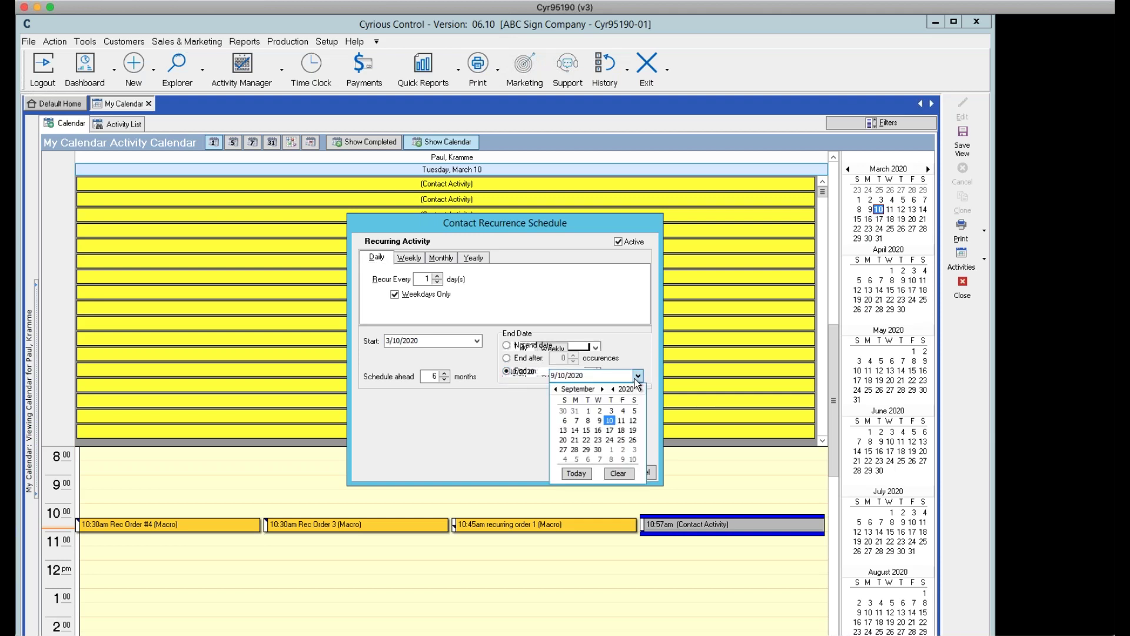
left_click(610, 421)
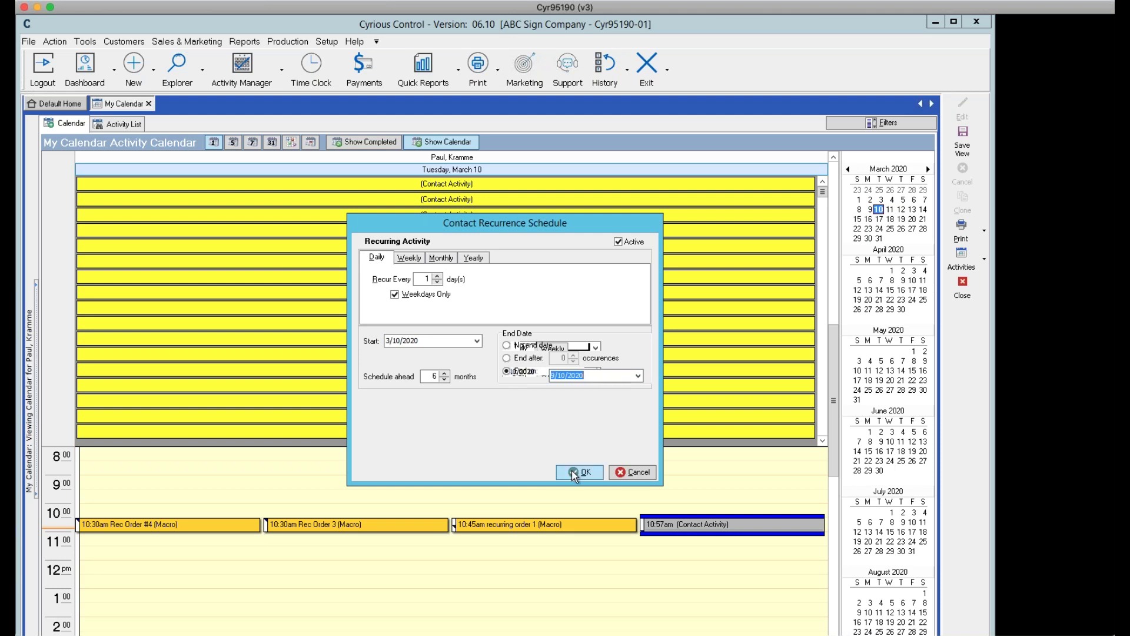
left_click(571, 471)
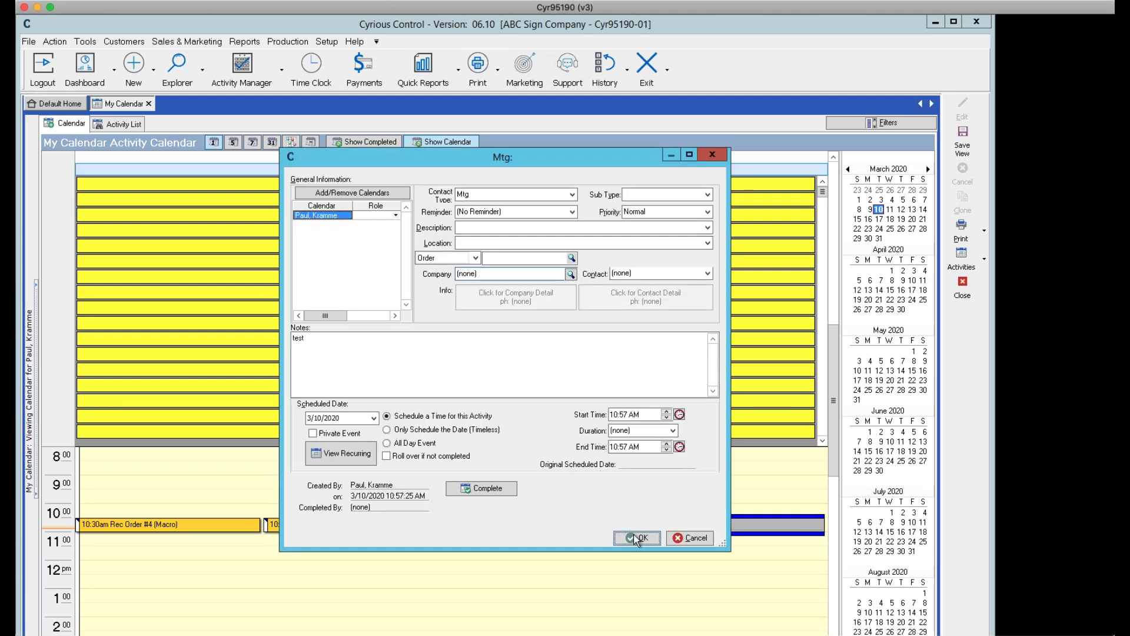
left_click(637, 538)
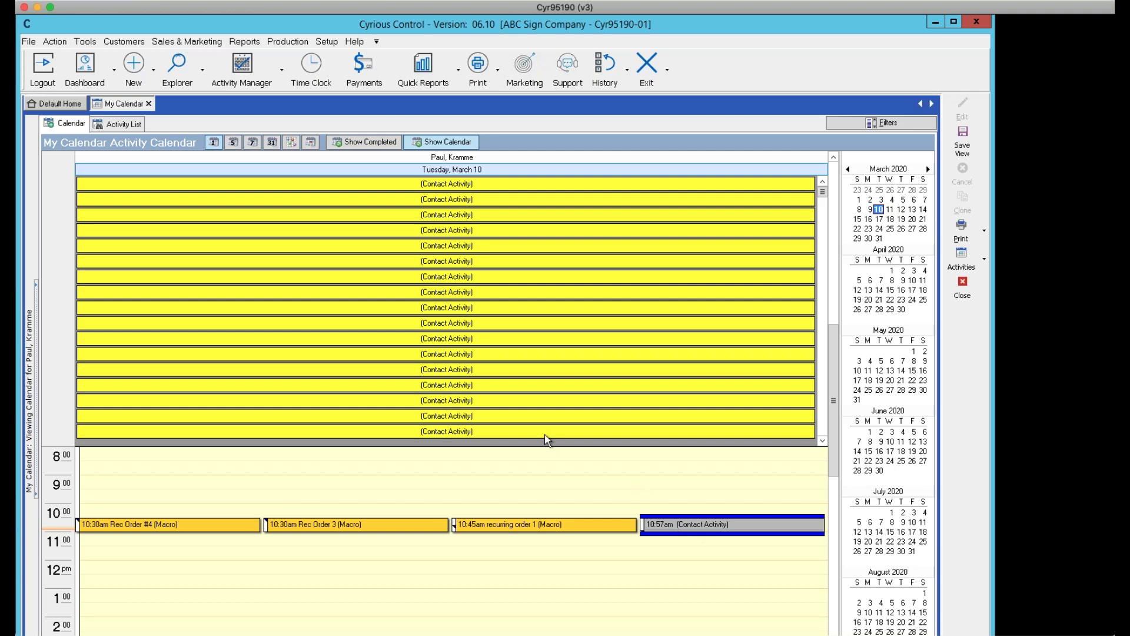
Create a timeless New Mtg for 3/10/2020, saved without recurrence, with Roll over if not completed ticked
left_click(984, 259)
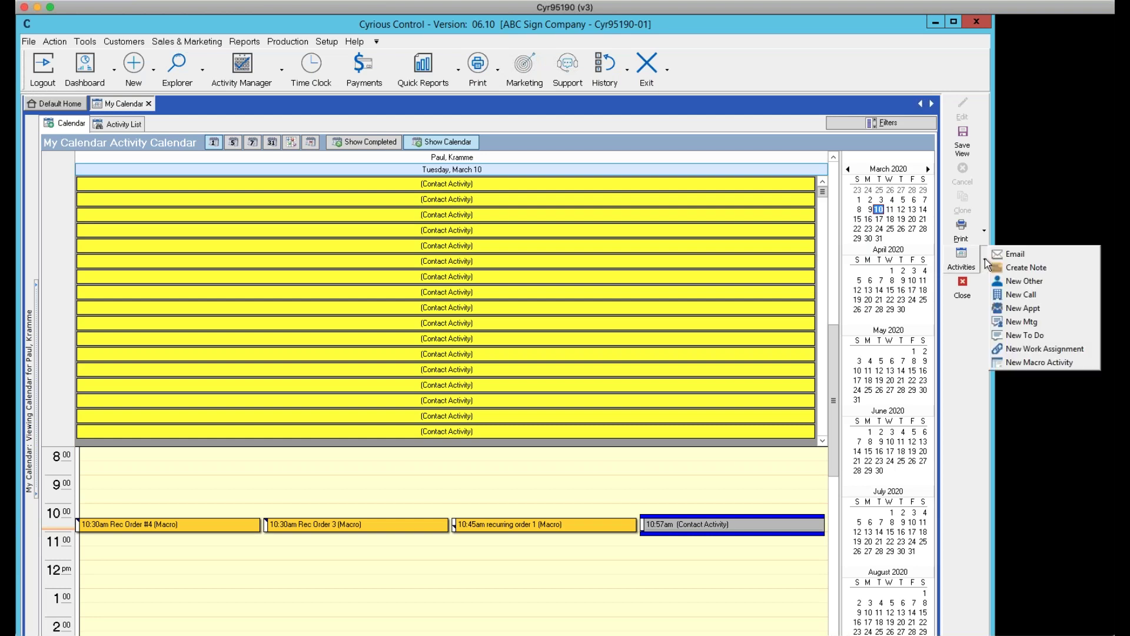
left_click(1013, 321)
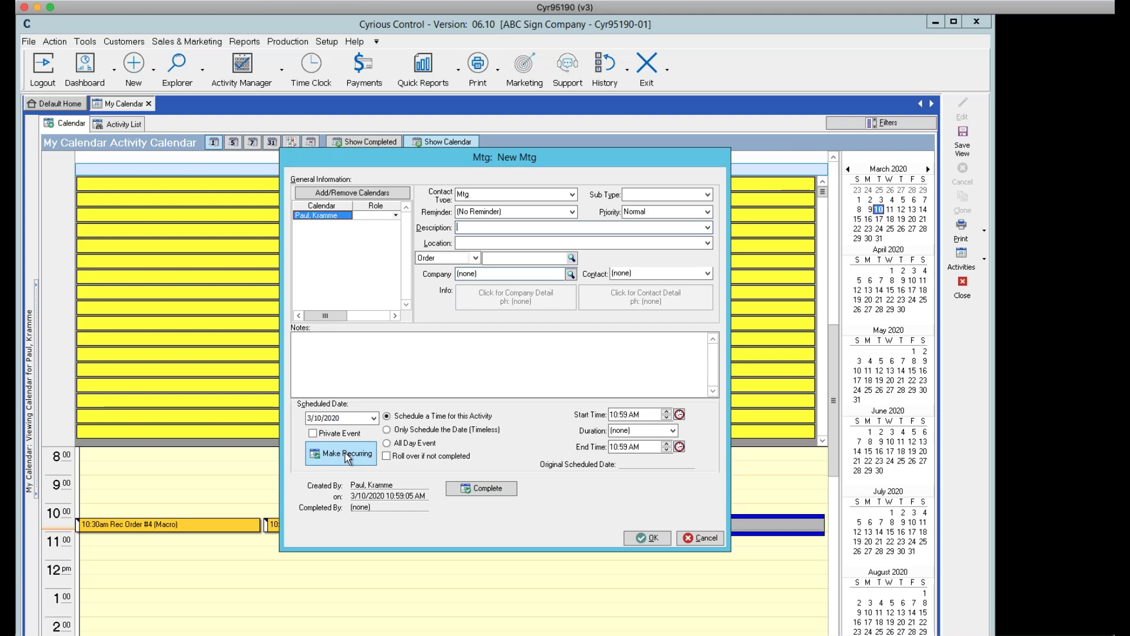
left_click(387, 429)
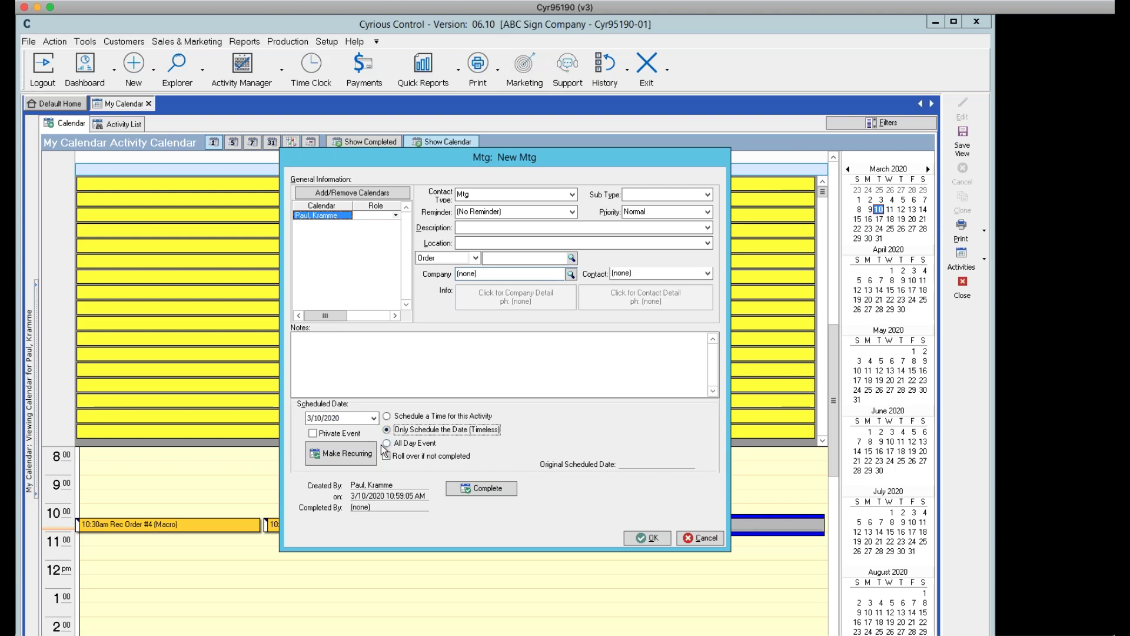
left_click(347, 454)
left_click(794, 384)
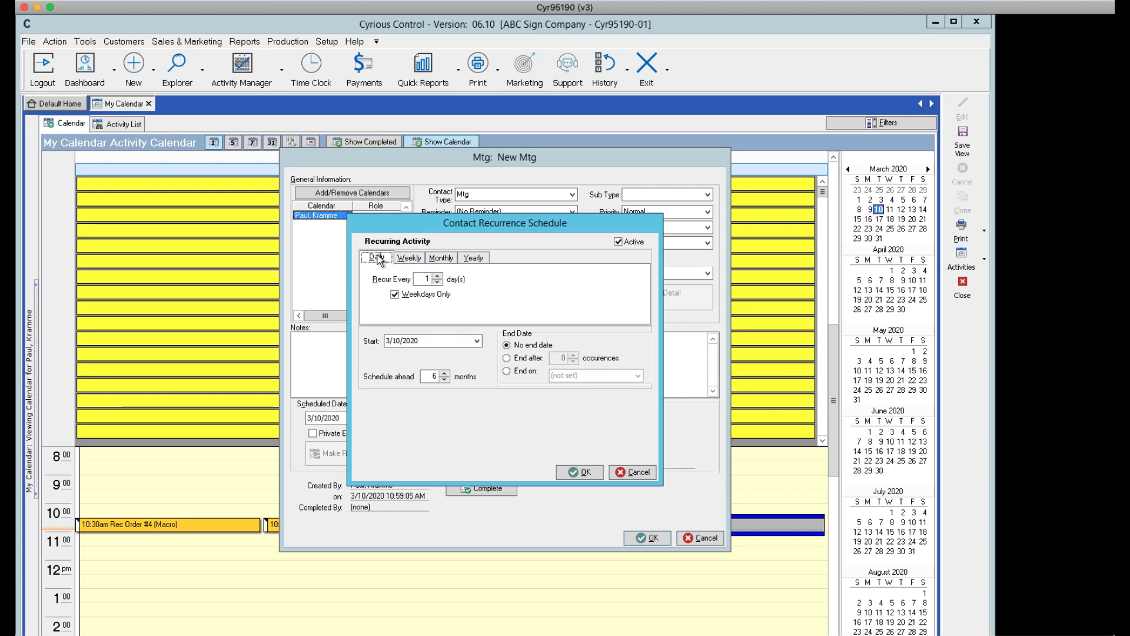
left_click(635, 474)
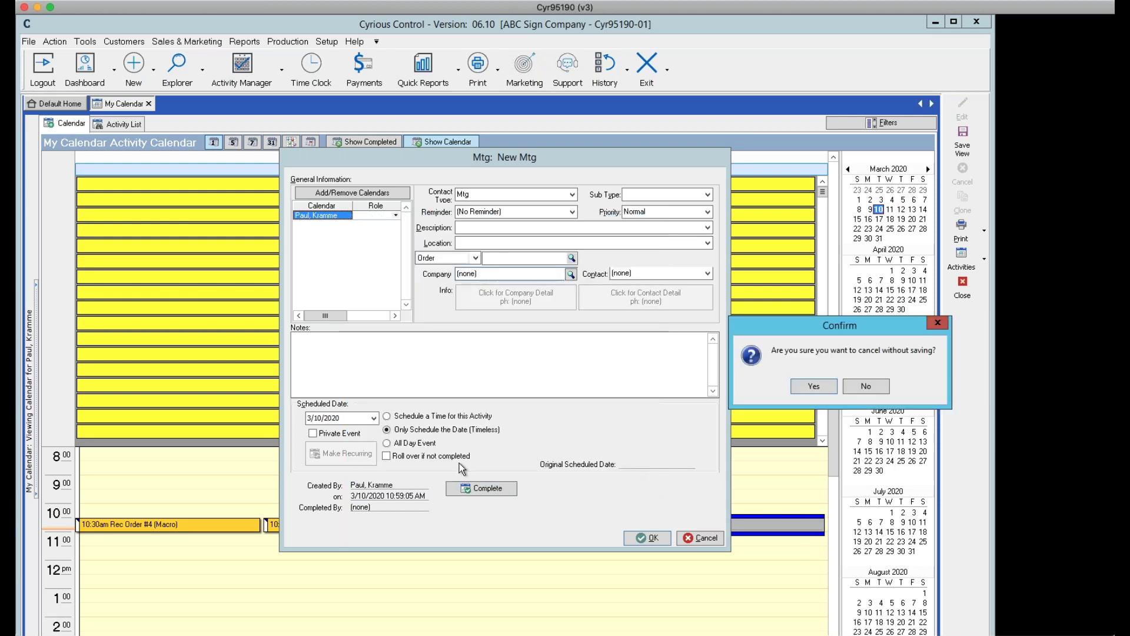
left_click(809, 382)
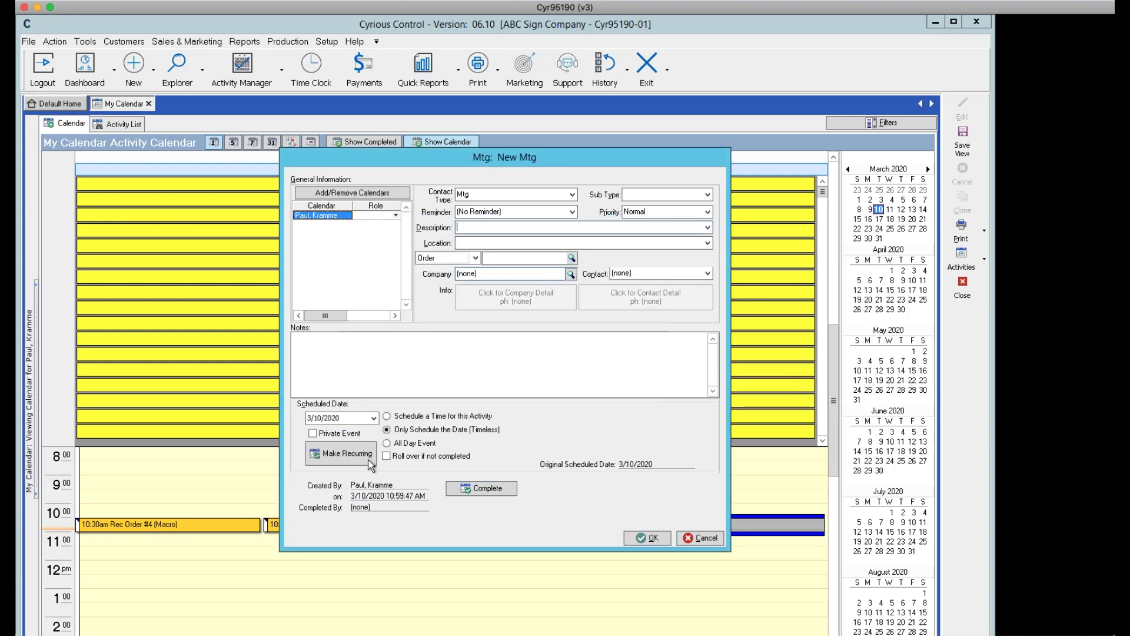
left_click(386, 456)
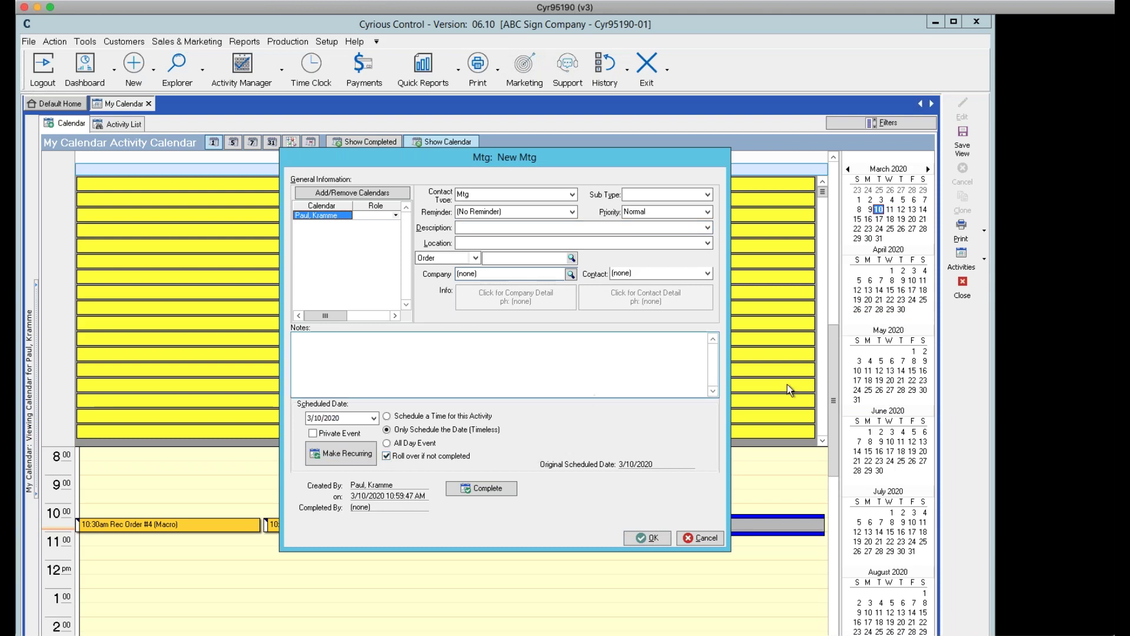
Discard the recurrence schedule for the 3/10/2020 meeting unsaved, then cancel the meeting form
left_click(352, 450)
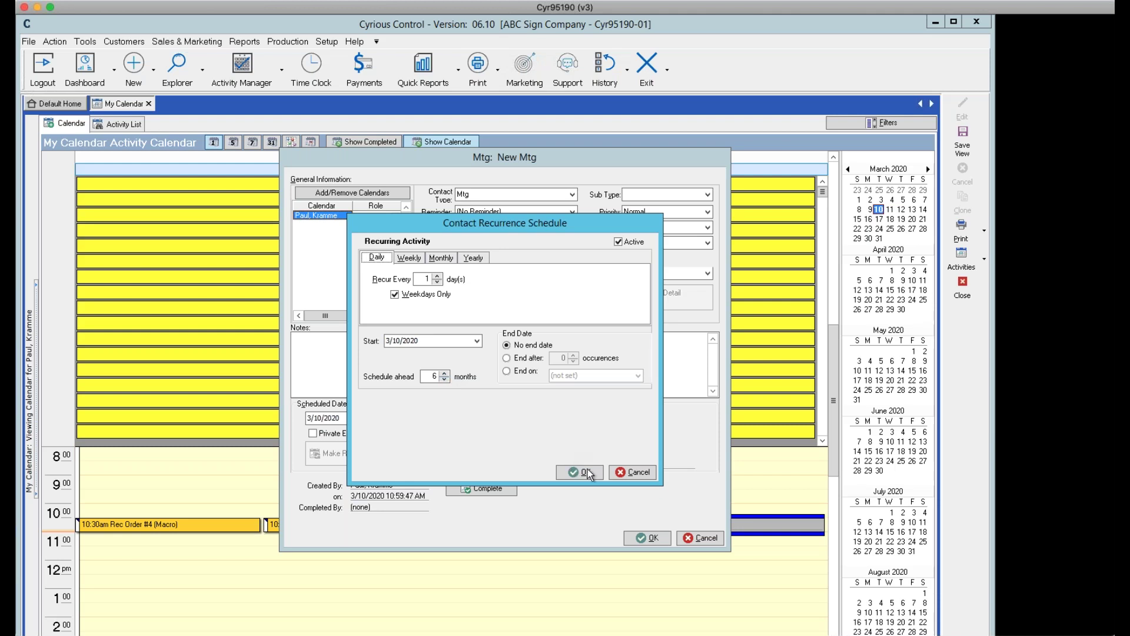
left_click(636, 472)
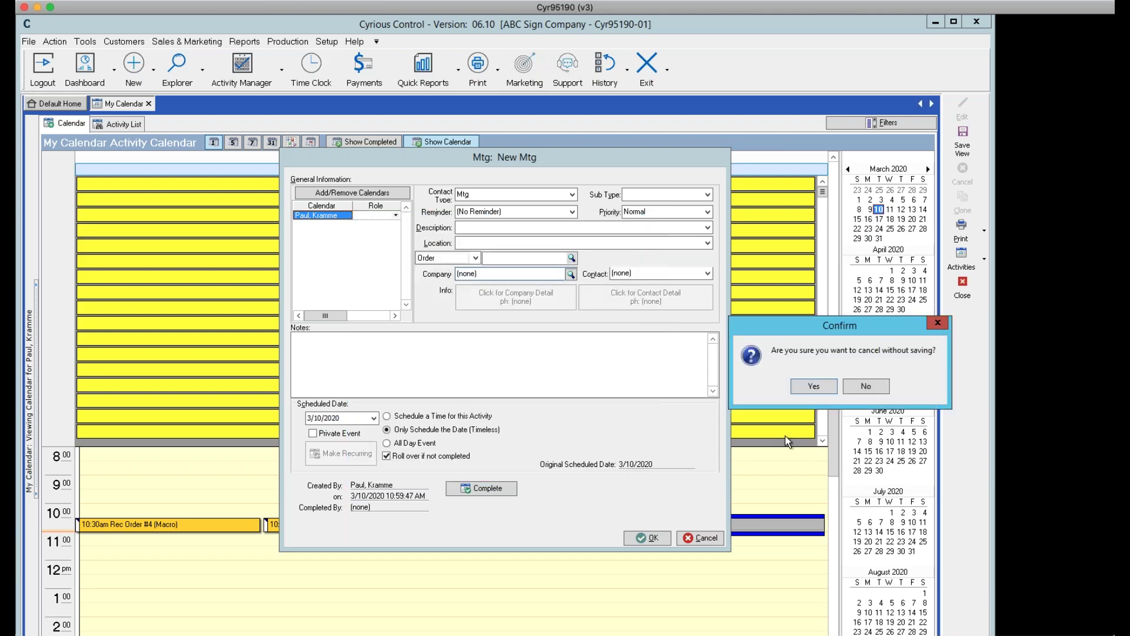
left_click(812, 386)
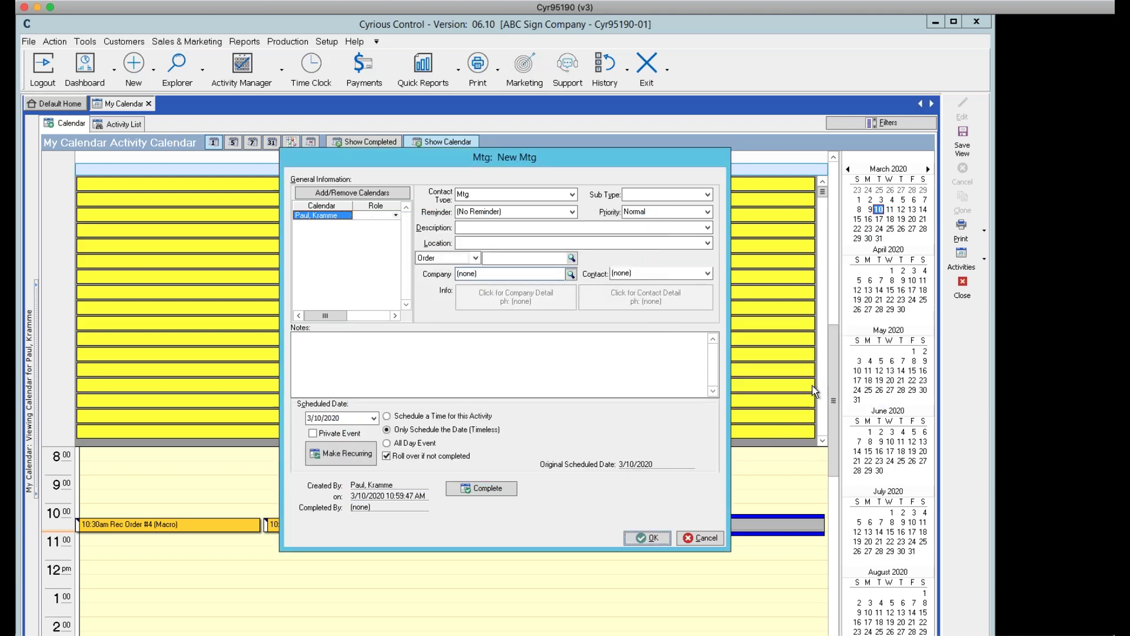
left_click(700, 538)
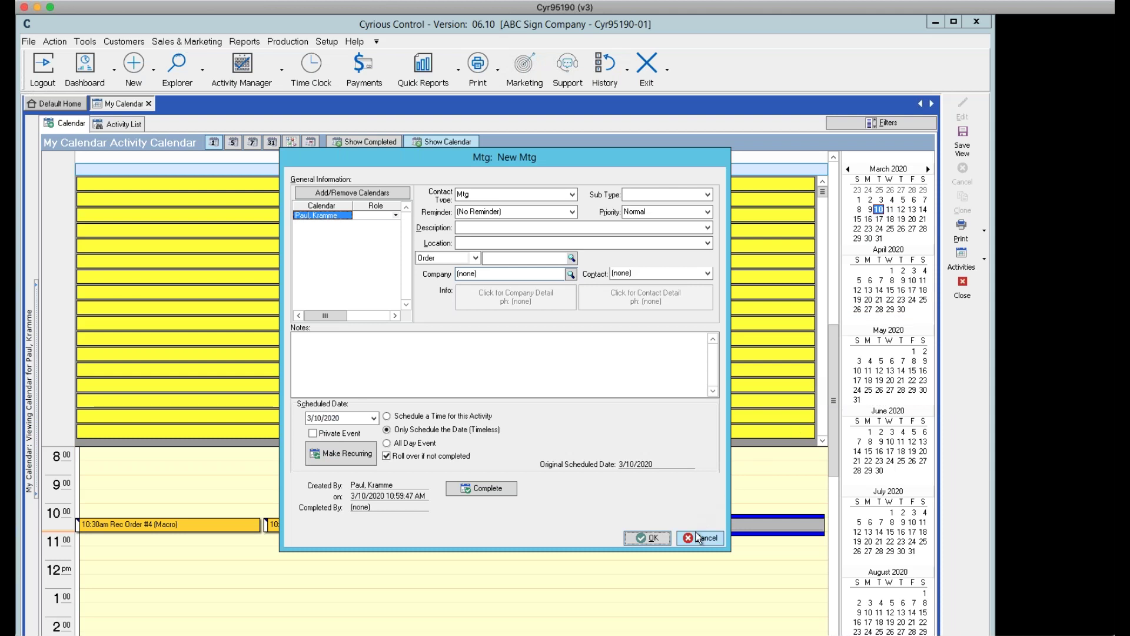